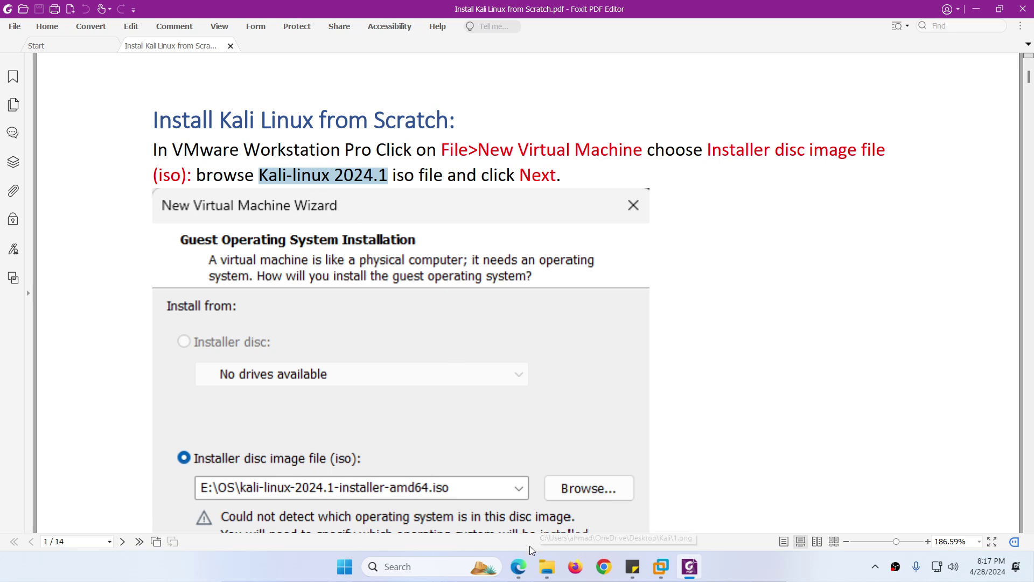
# - Switch from the Kali install guide to the kali.org page in Edge
pyautogui.click(518, 566)
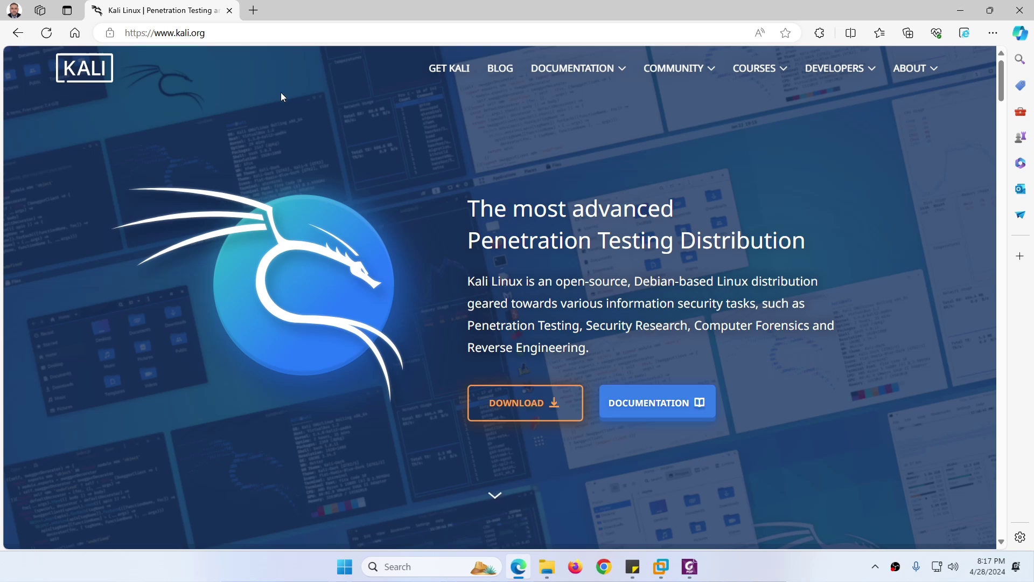
# - Open the Get Kali download page and scroll through its platform cards and back up
pyautogui.click(508, 408)
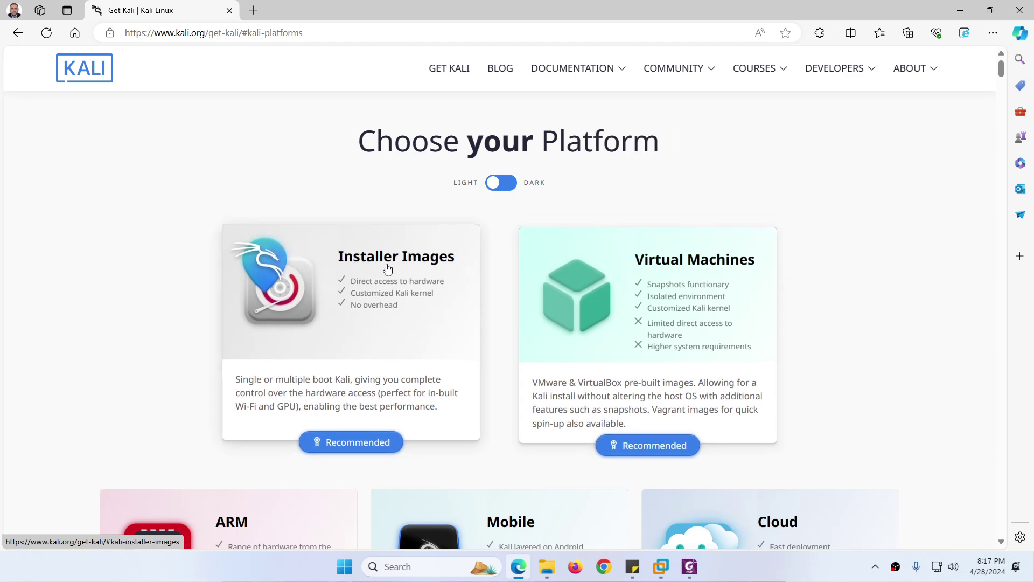
pyautogui.scroll(-4, 388, 269)
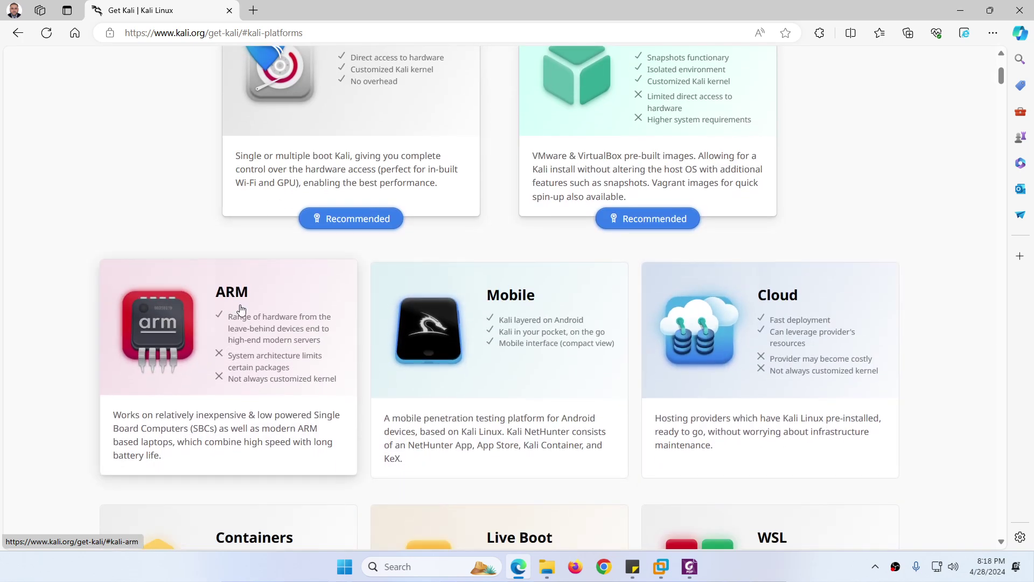
pyautogui.scroll(-4, 241, 309)
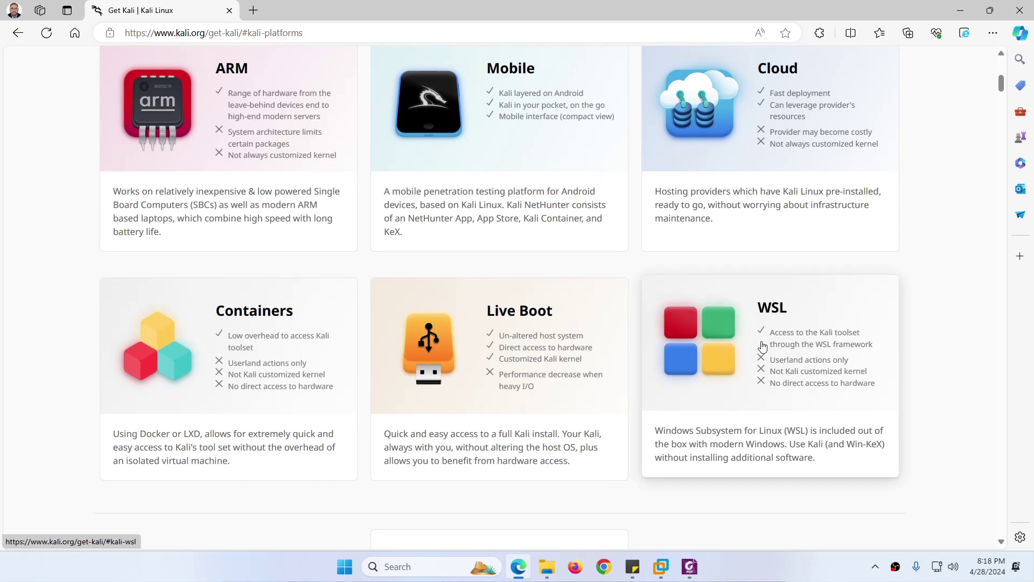
pyautogui.scroll(7, 468, 378)
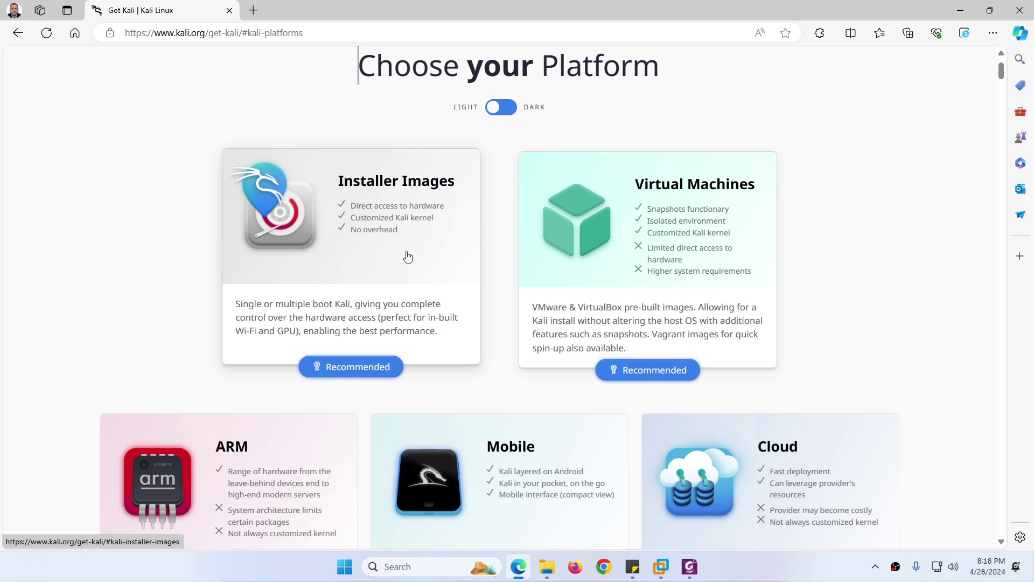
# - Start the 64-bit Installer Images download, then cancel the download prompt without saving
pyautogui.click(395, 214)
pyautogui.scroll(-5, 447, 316)
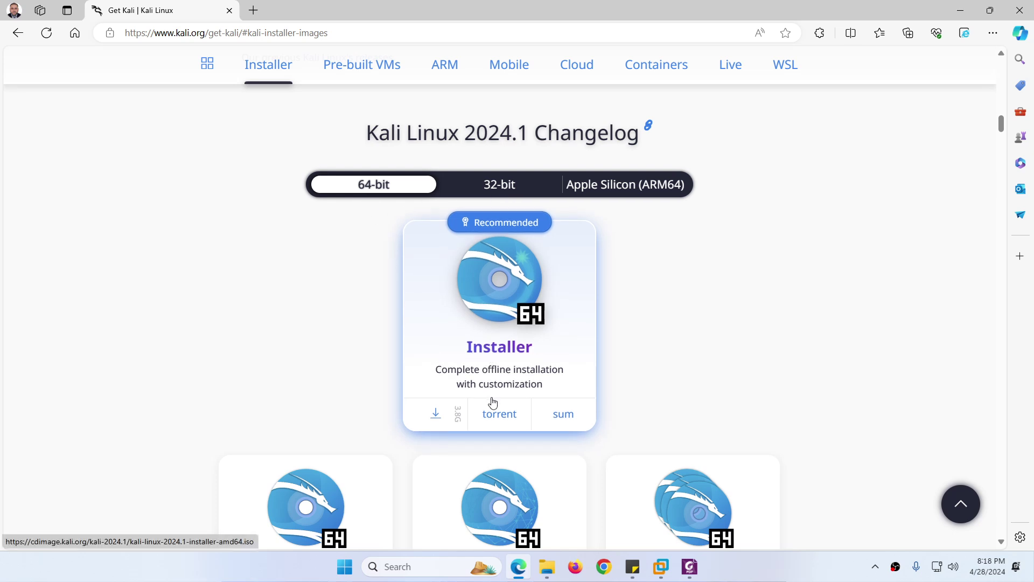
pyautogui.click(436, 420)
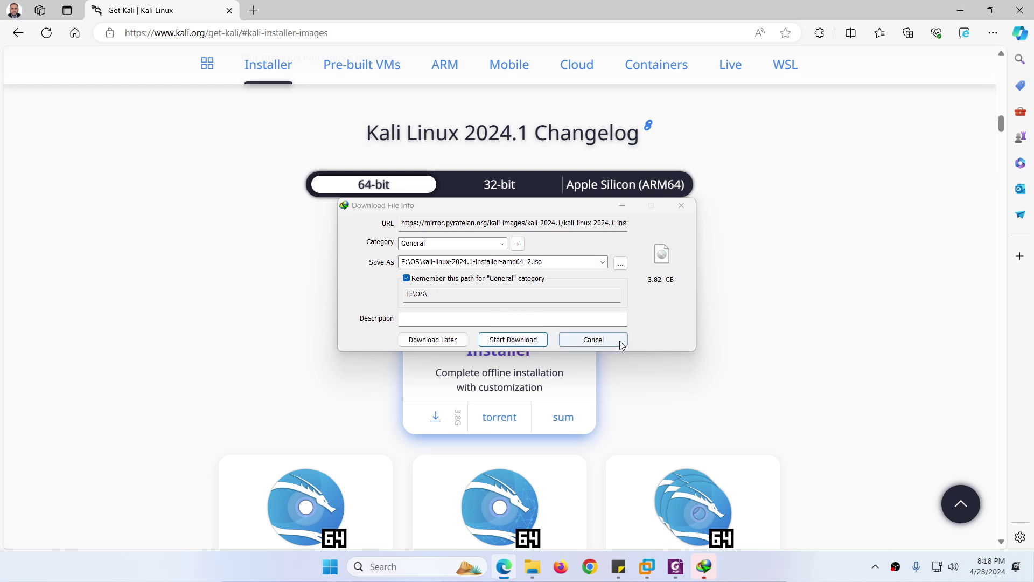
pyautogui.click(593, 340)
# - Read the guide's disc-image selection step, then bring VMware Workstation to the front
pyautogui.click(690, 565)
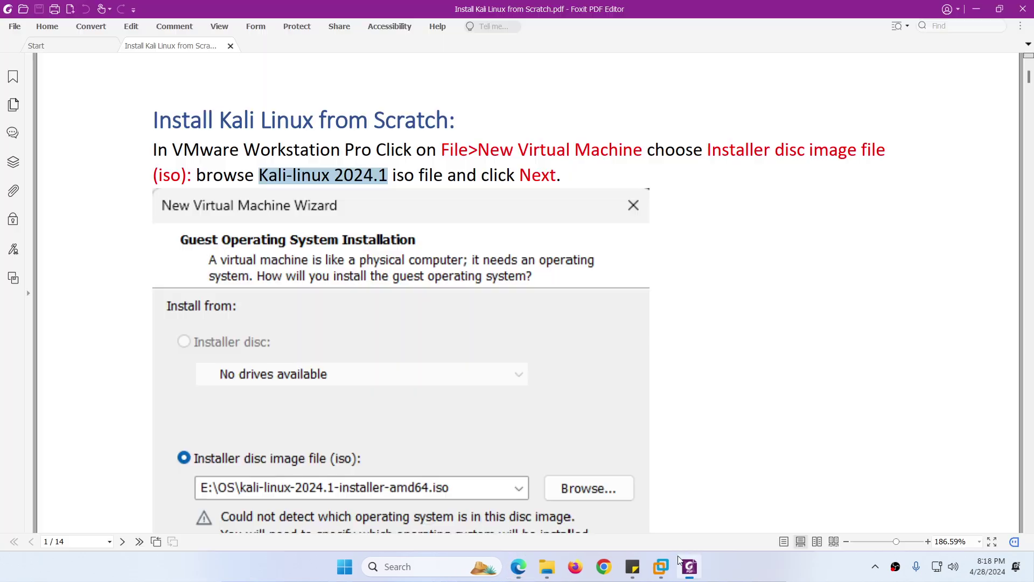
pyautogui.scroll(-5, 464, 282)
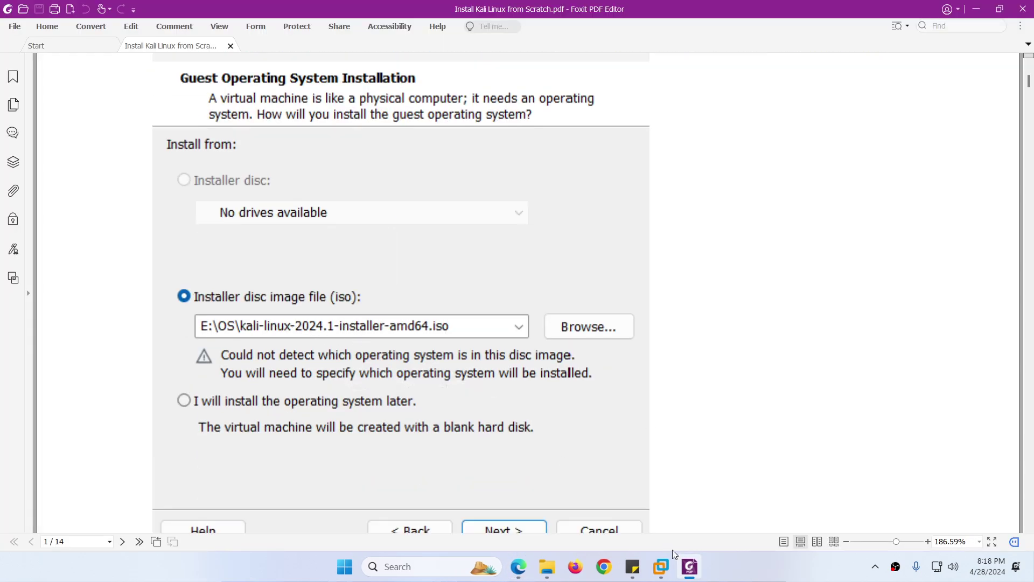
pyautogui.moveTo(663, 574)
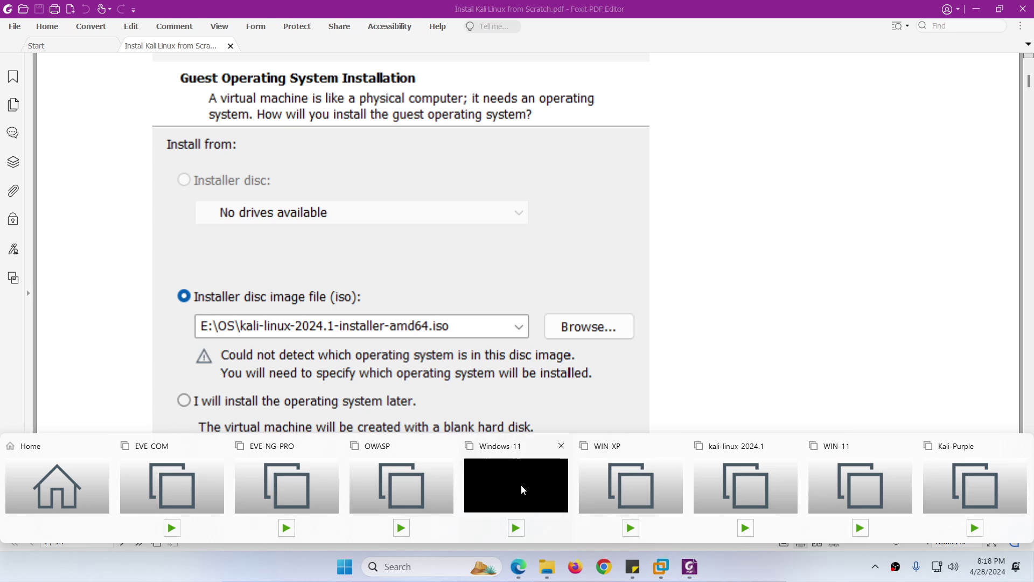
pyautogui.click(521, 484)
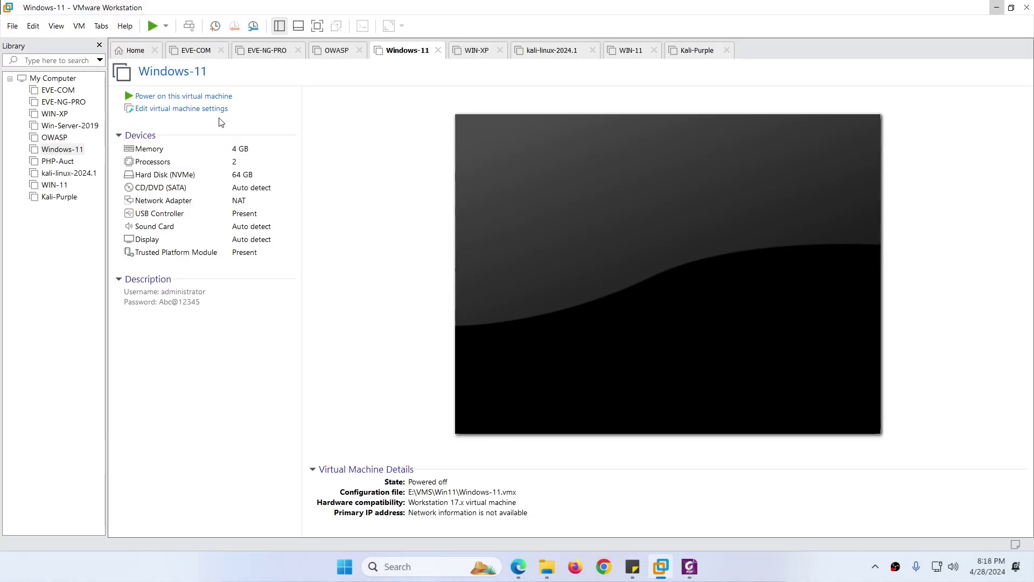
# - Start a Typical new virtual machine that installs from an installer disc image file
pyautogui.click(12, 26)
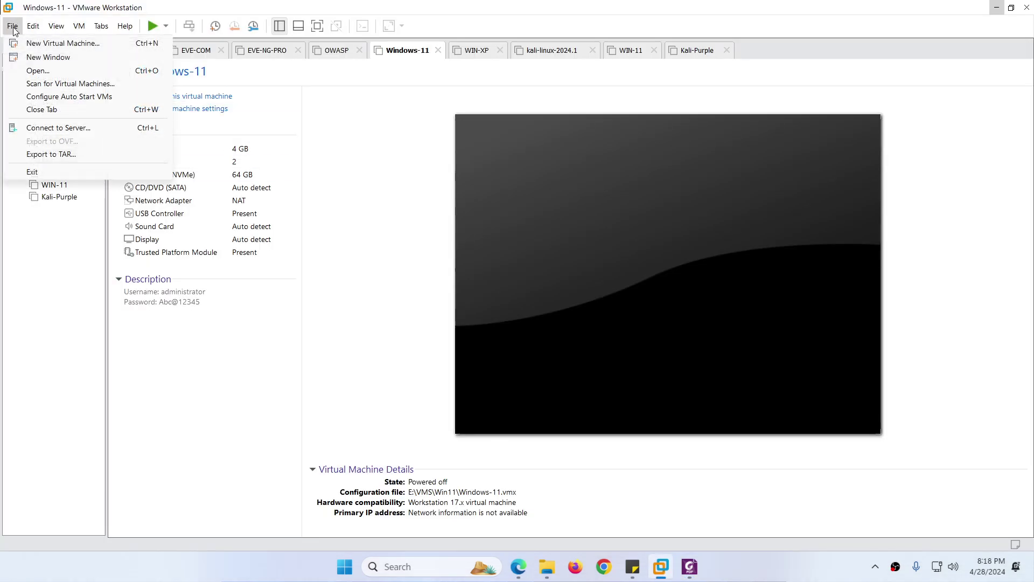
pyautogui.click(37, 48)
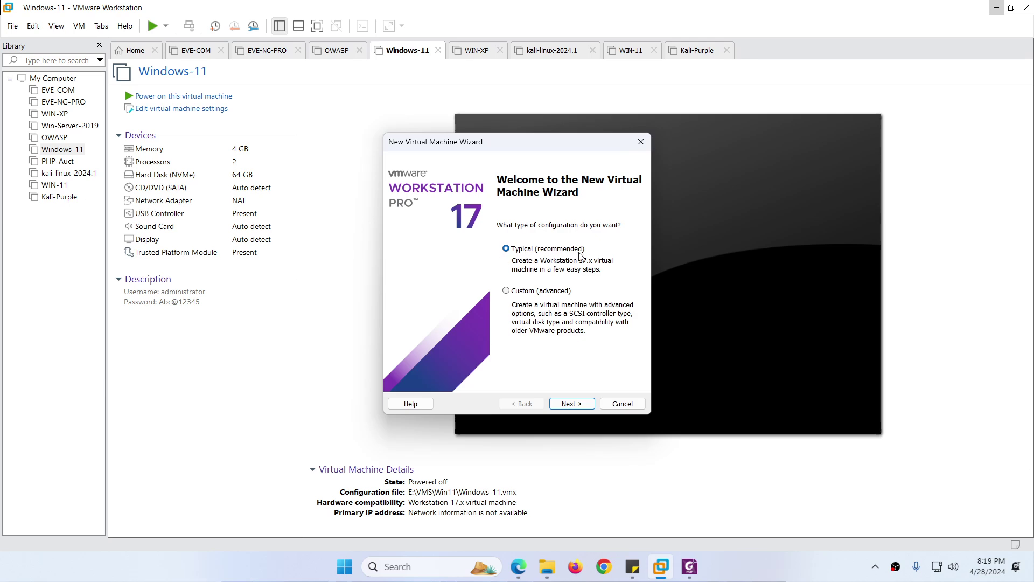
pyautogui.click(571, 403)
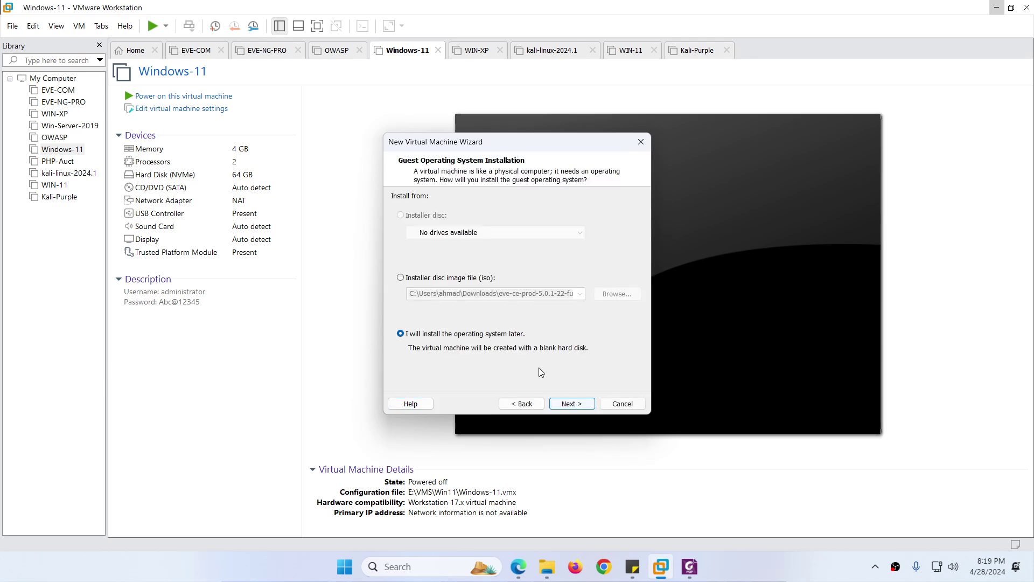
pyautogui.click(420, 281)
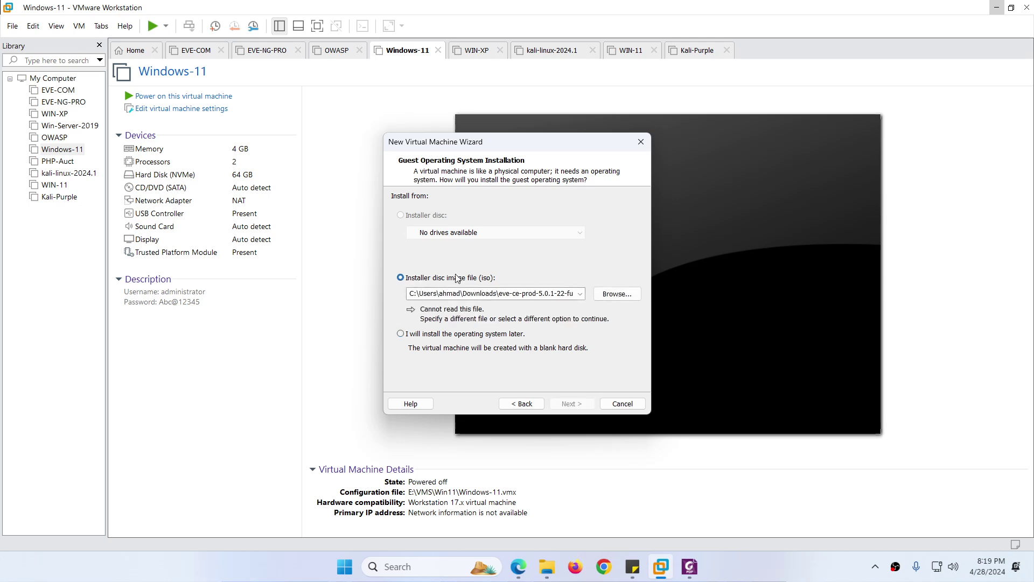
# - Browse to E:\OS and select kali-linux-2024.1-installer-amd64.iso as the disc image
pyautogui.click(617, 293)
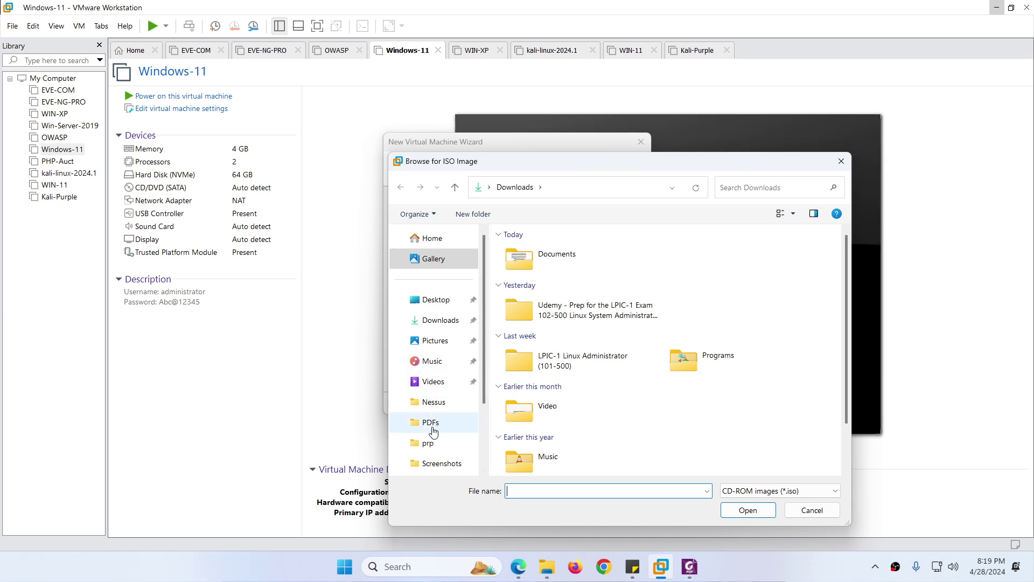
pyautogui.click(431, 424)
pyautogui.scroll(-2, 451, 414)
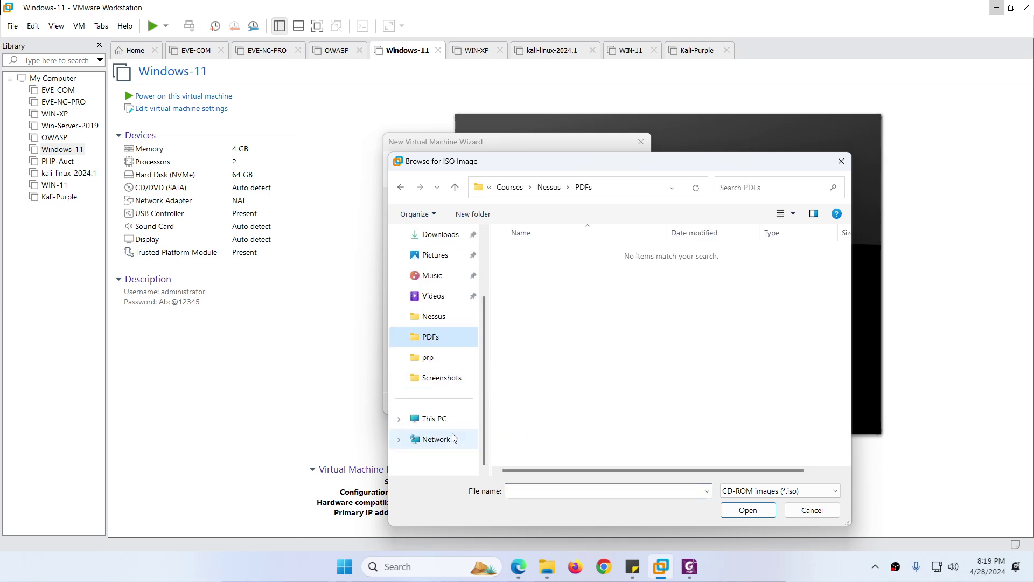
pyautogui.click(431, 418)
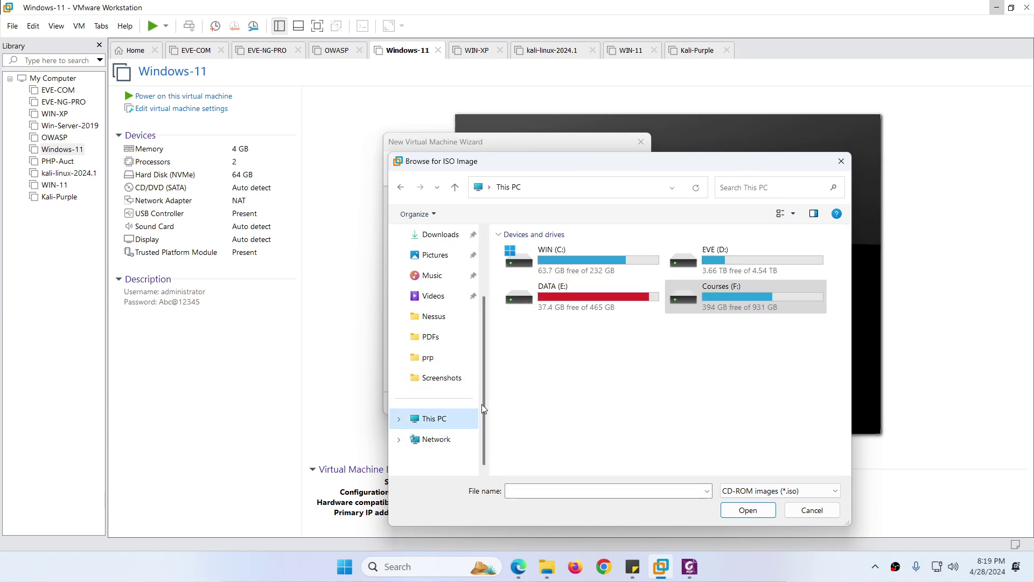
pyautogui.doubleClick(592, 298)
pyautogui.doubleClick(520, 259)
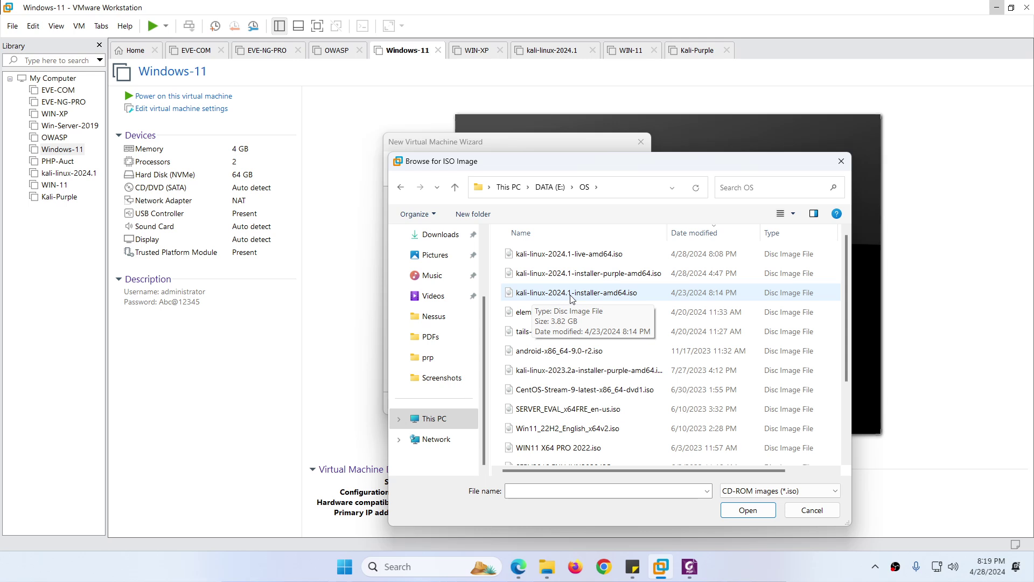
pyautogui.click(587, 298)
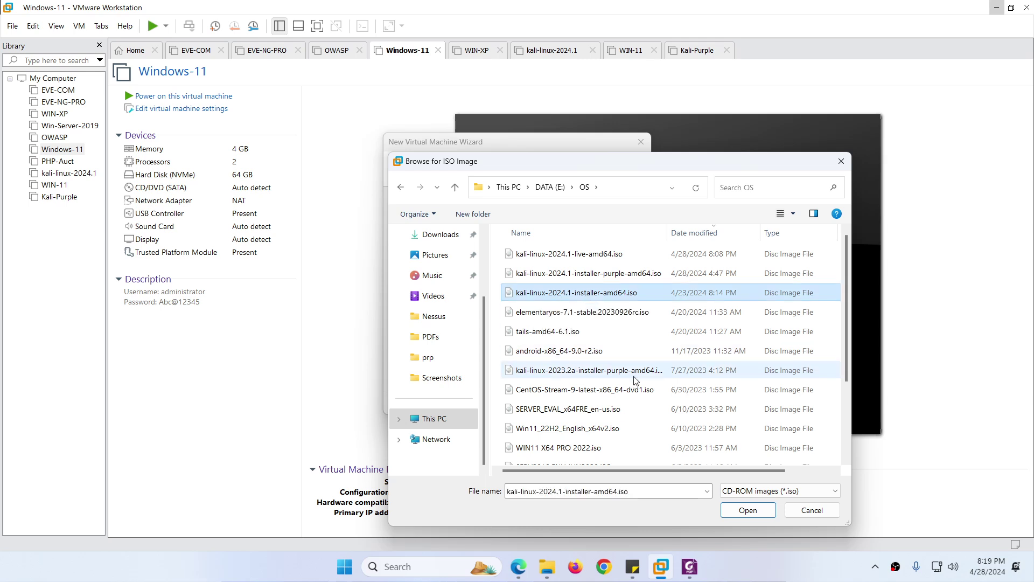
pyautogui.click(747, 511)
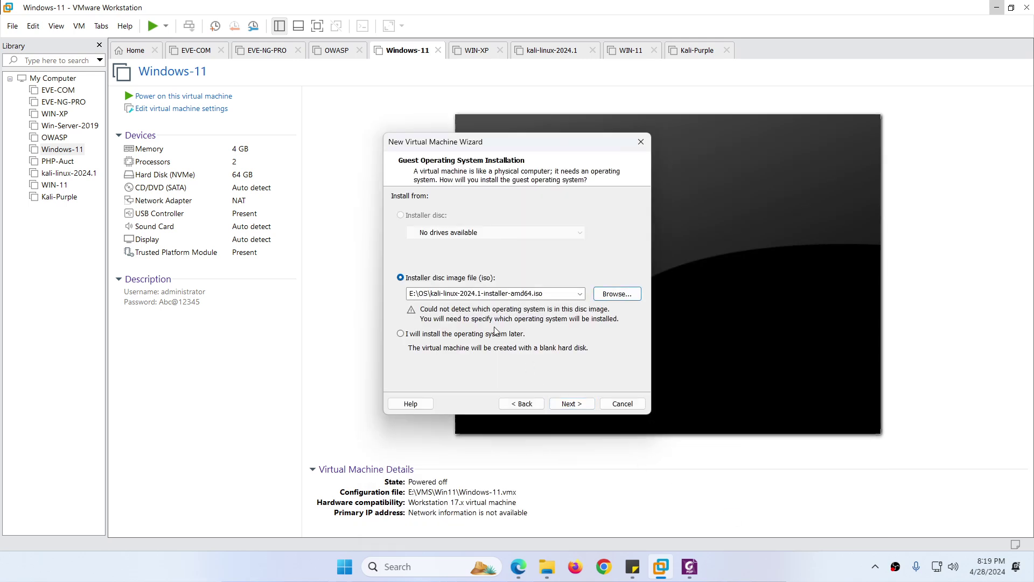
# - Keep Linux Debian 11.x 64-bit as the guest operating system
pyautogui.click(568, 405)
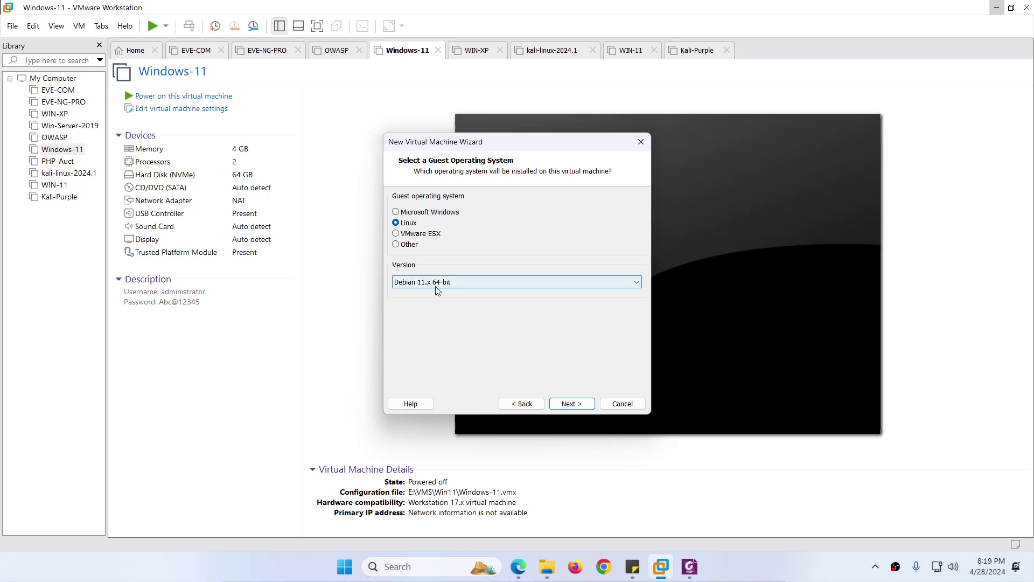
pyautogui.click(450, 291)
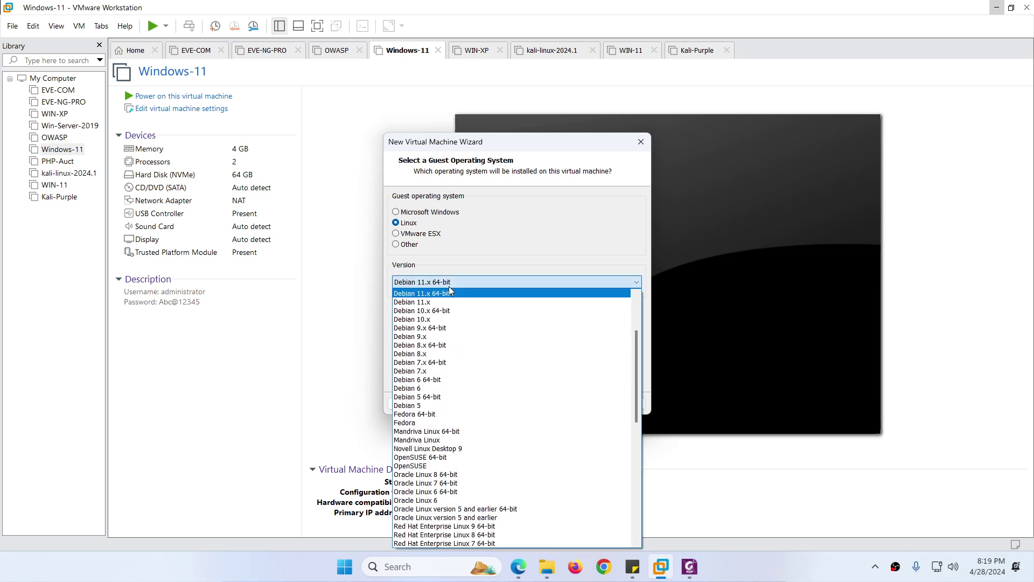
pyautogui.click(449, 289)
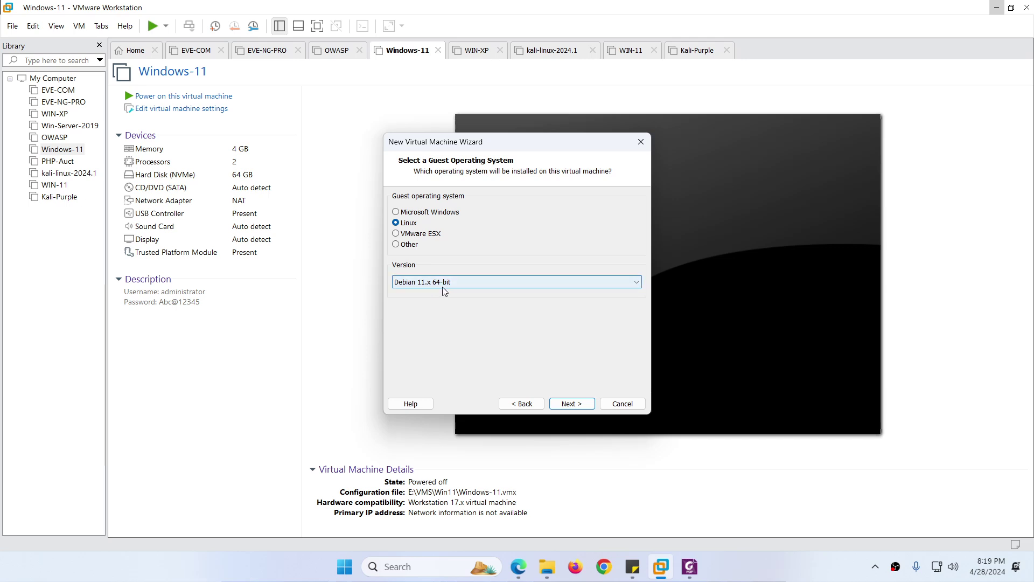
pyautogui.click(572, 404)
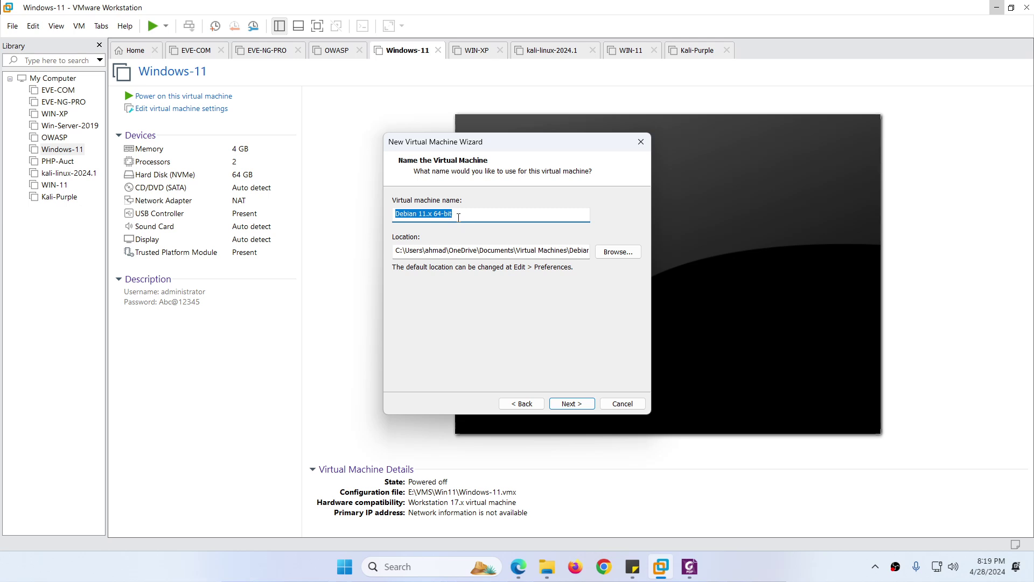
# - Name the VM Kali-Linux-New, keeping the default storage folder
pyautogui.write('Kali-Linux-New')
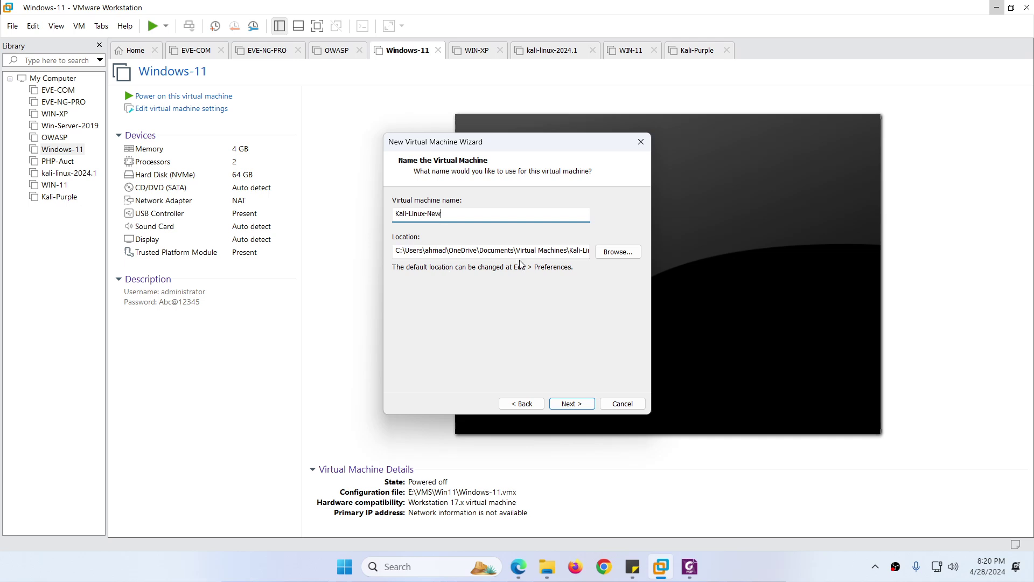
pyautogui.click(618, 252)
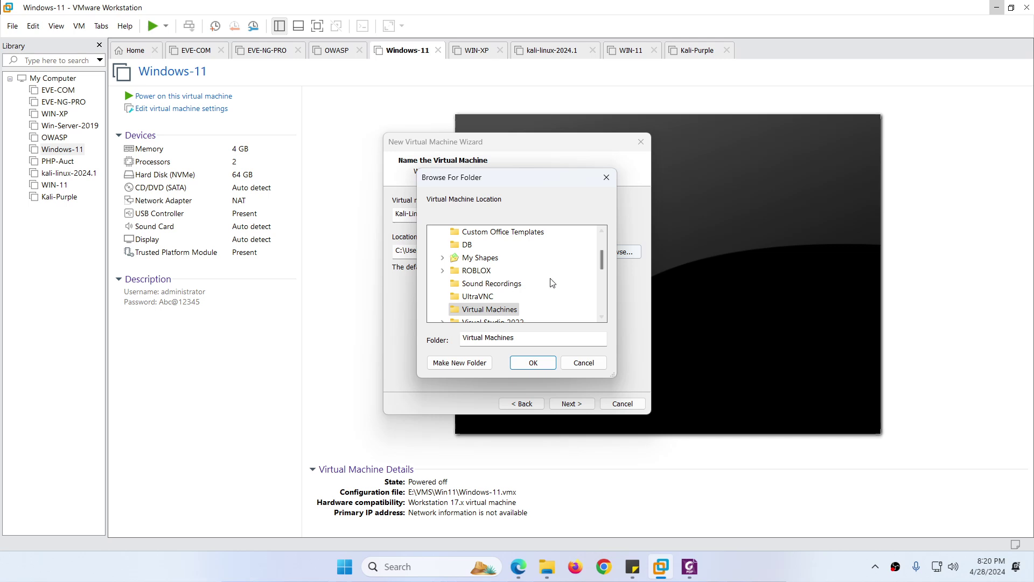
pyautogui.click(584, 363)
pyautogui.click(572, 404)
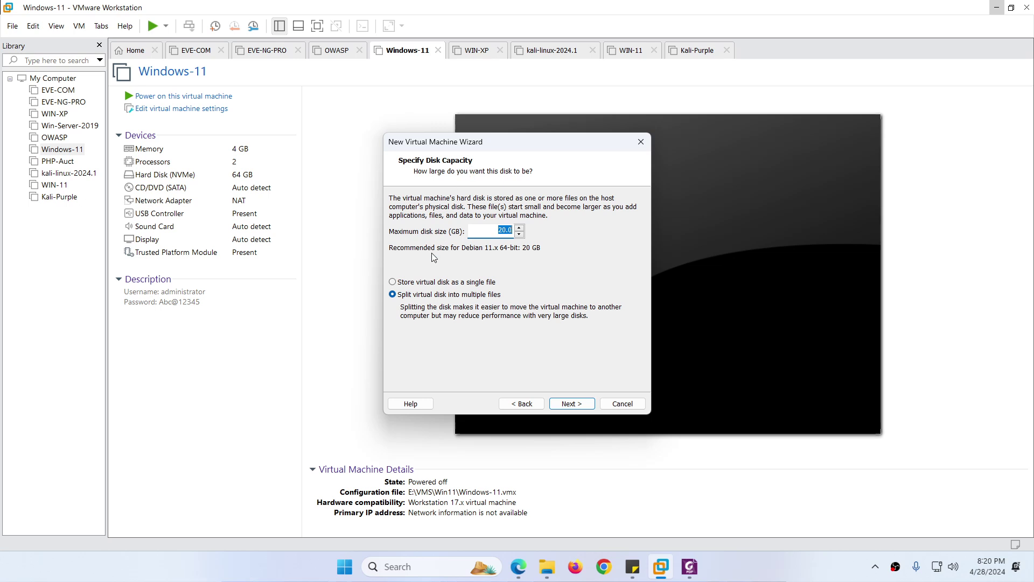
# - Give the VM a 30 GB disk stored as a single file
pyautogui.click(503, 230)
pyautogui.click(417, 283)
pyautogui.click(567, 402)
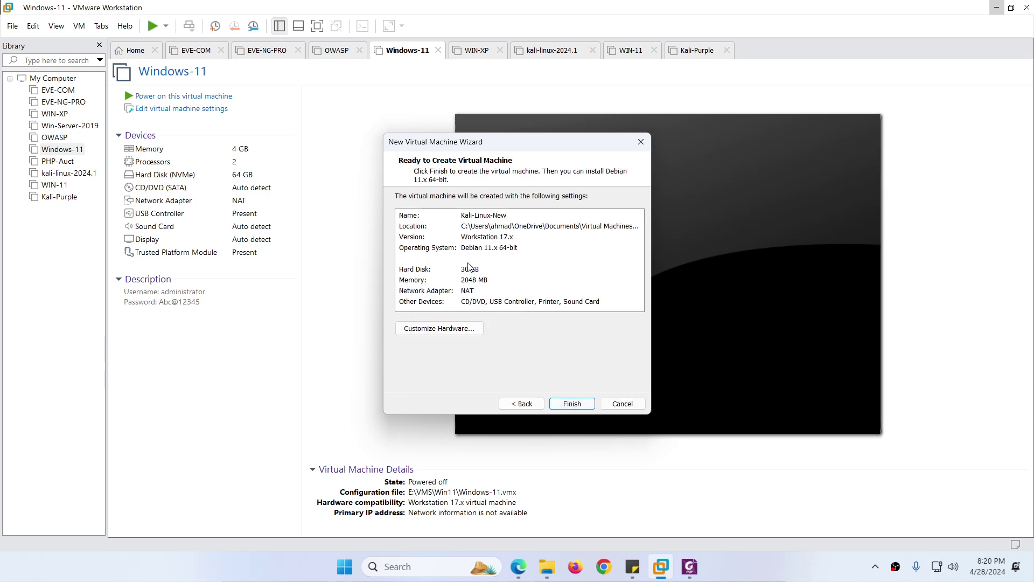
# - In Customize Hardware, set memory to 8 GB, 2 processors, and enable VT-x/AMD-V
pyautogui.click(439, 330)
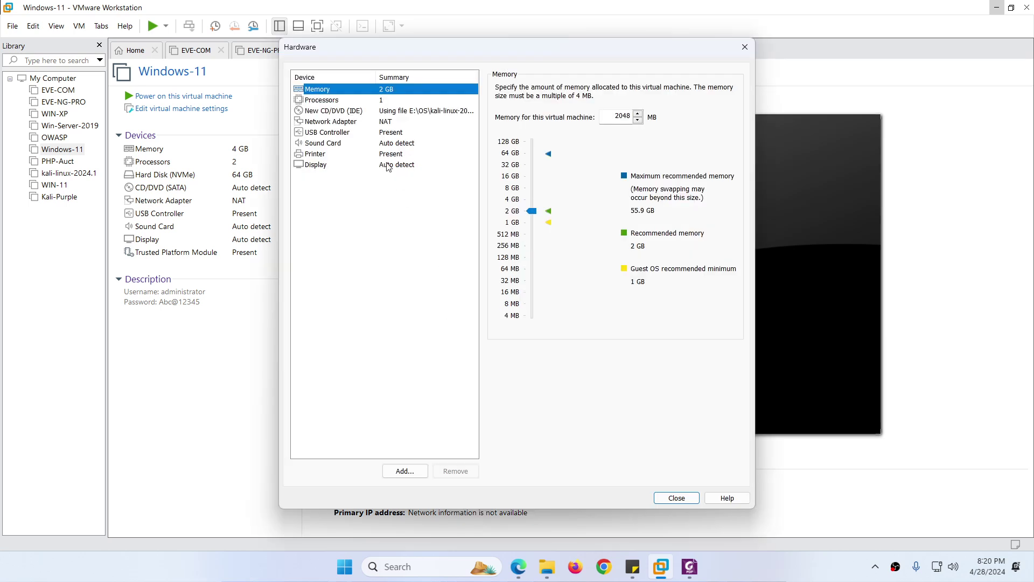
pyautogui.moveTo(532, 211); pyautogui.dragTo(533, 185)
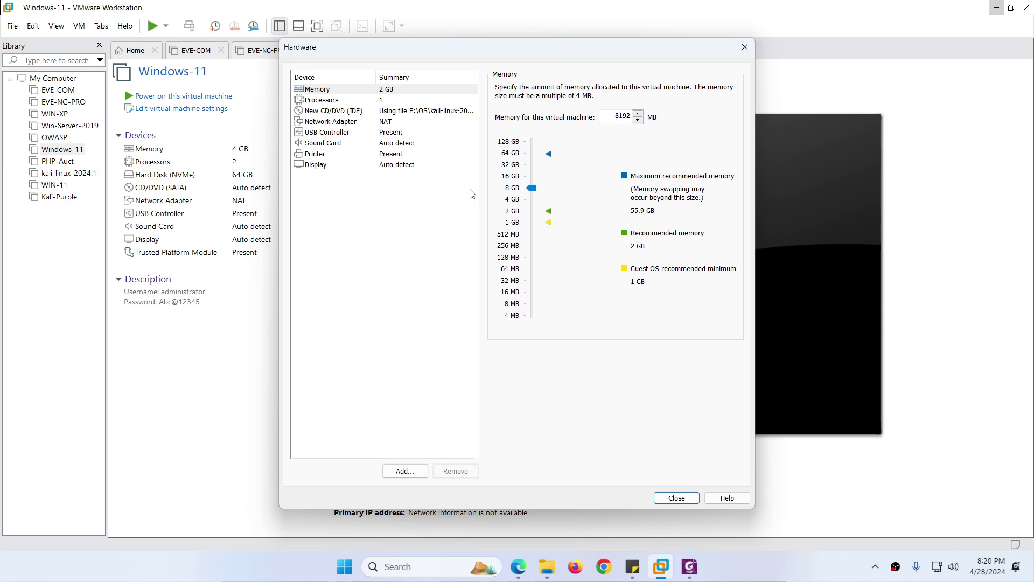
pyautogui.click(323, 101)
pyautogui.click(649, 90)
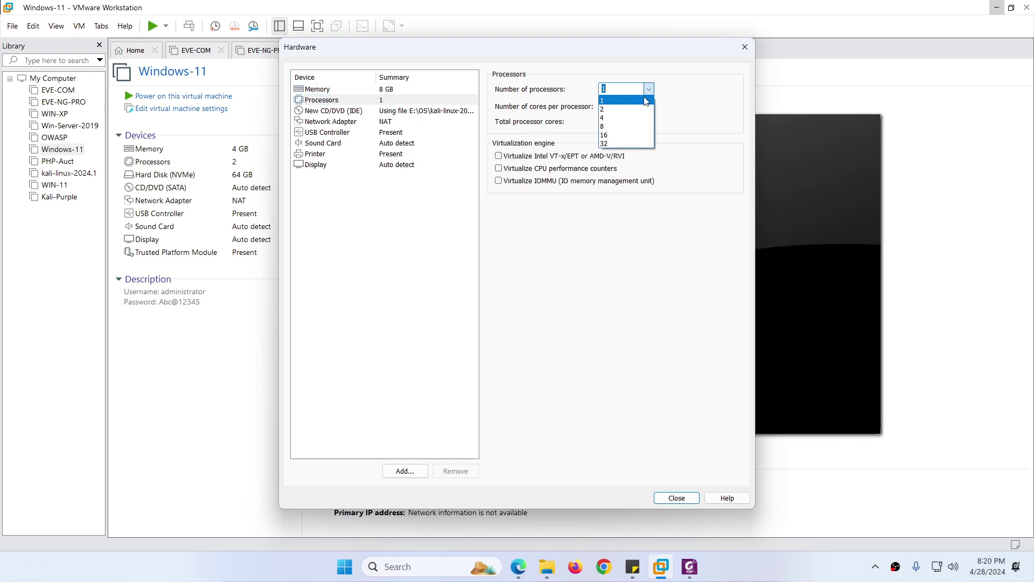
pyautogui.click(630, 109)
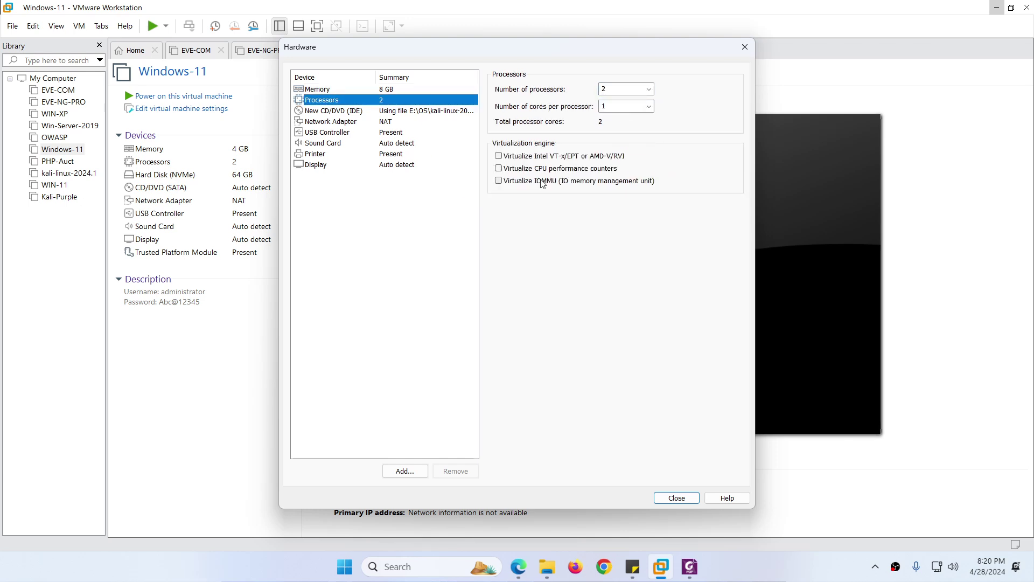
pyautogui.click(521, 157)
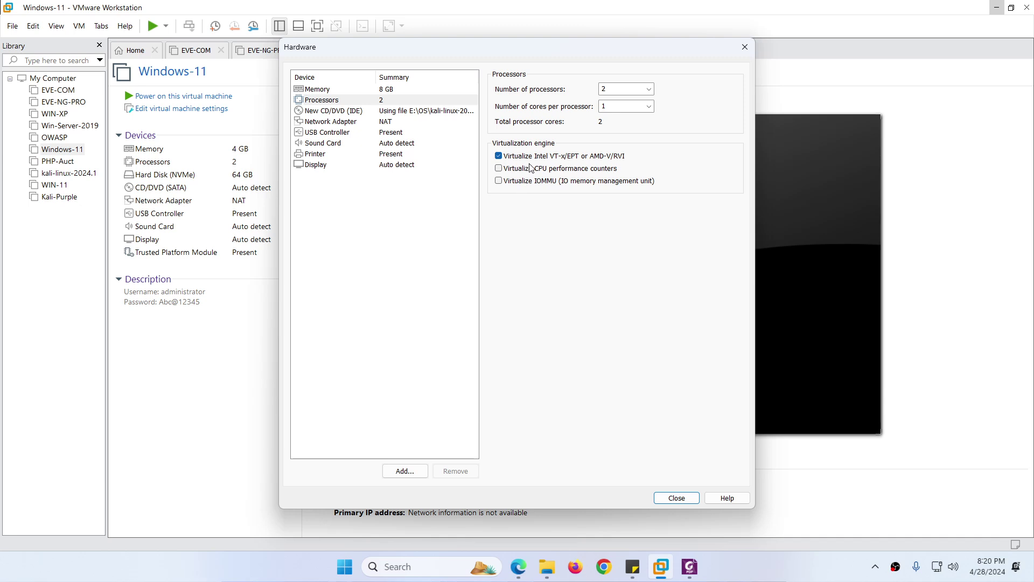
# - Remove the virtual printer, close hardware settings, and create the Kali-Linux-New VM
pyautogui.click(329, 123)
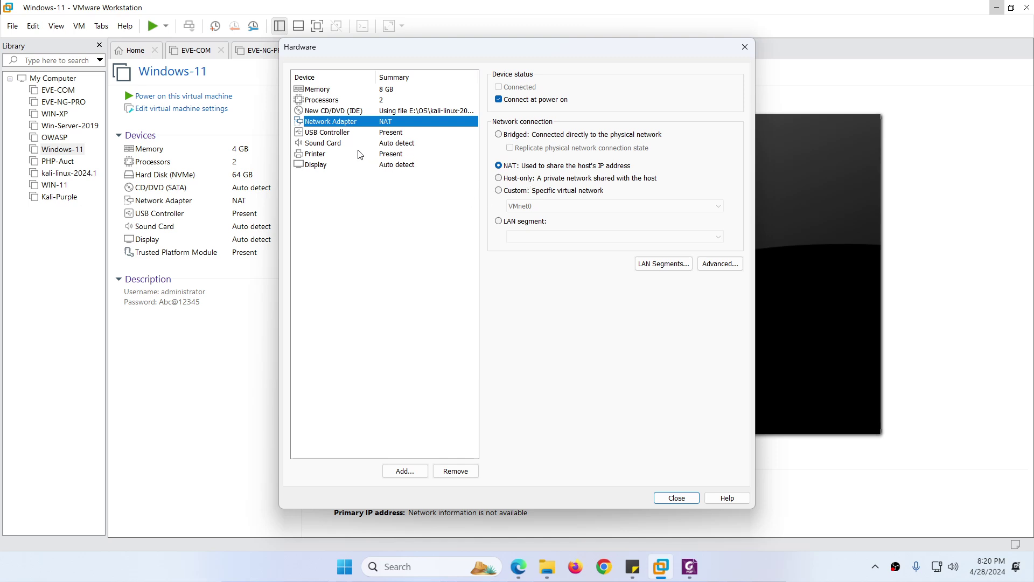
pyautogui.click(335, 133)
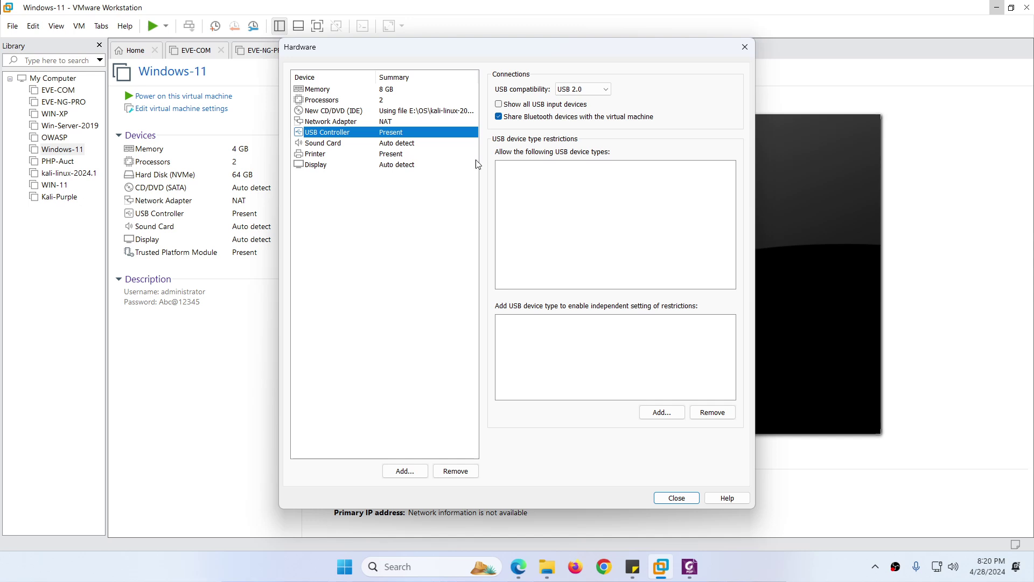
pyautogui.click(321, 143)
pyautogui.click(326, 155)
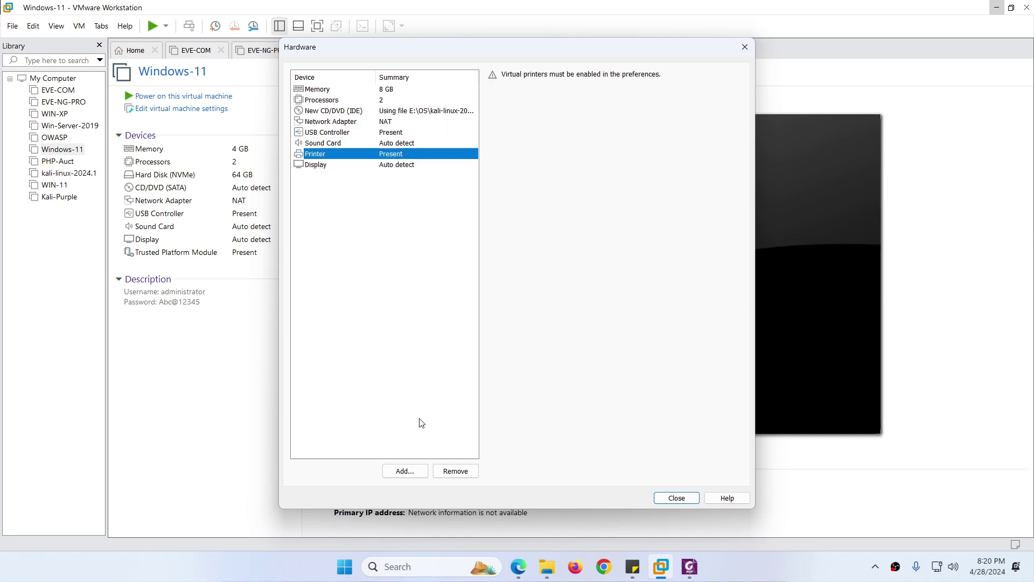
pyautogui.click(455, 471)
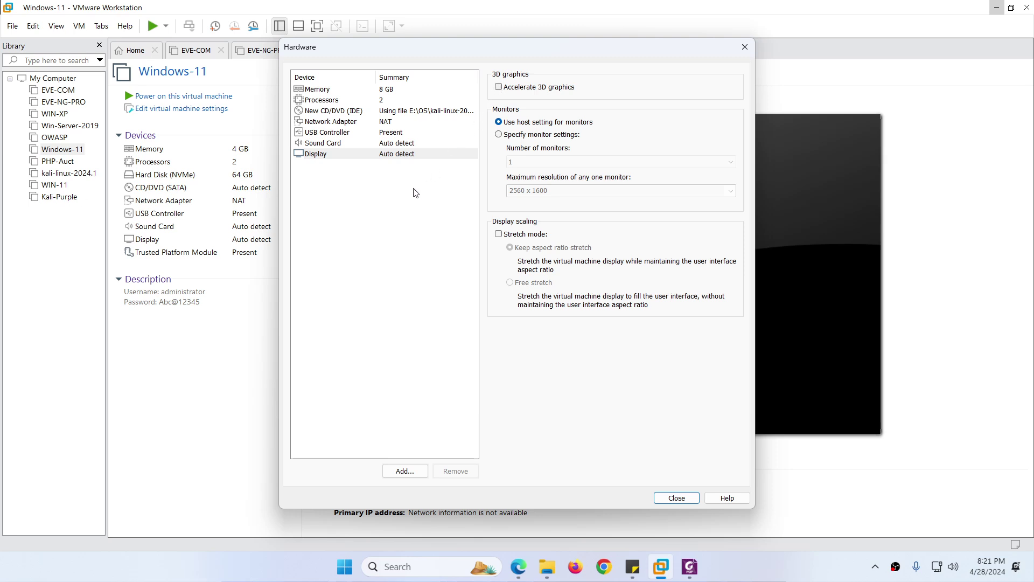
pyautogui.click(676, 498)
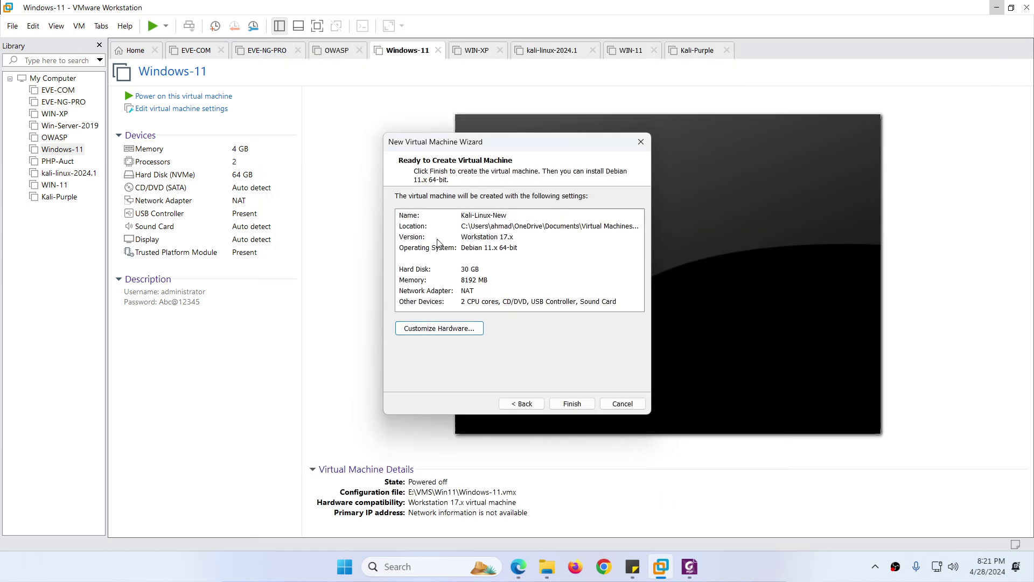
pyautogui.click(572, 404)
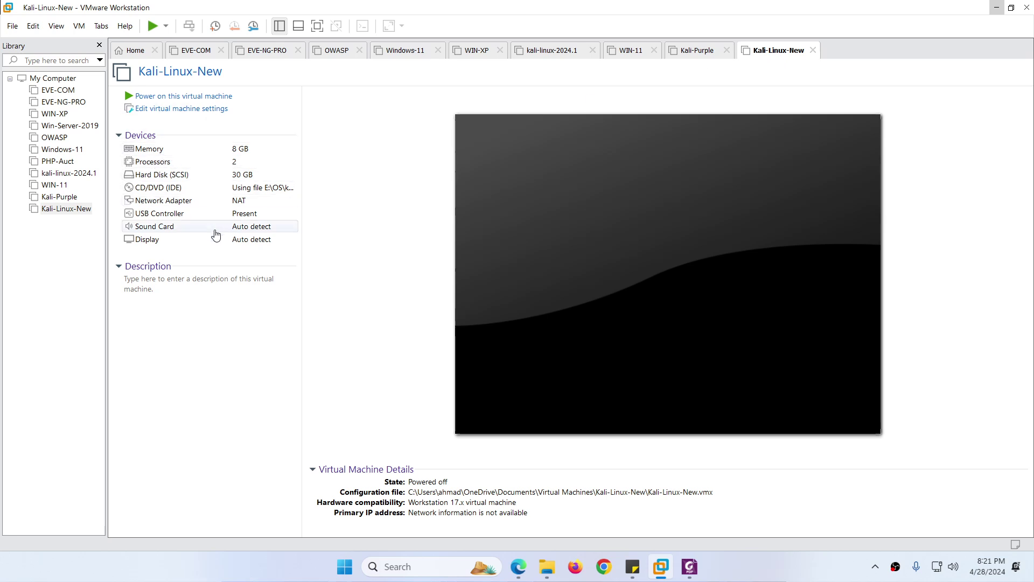
# - Power on Kali-Linux-New and launch Graphical install from the Kali boot menu
pyautogui.click(171, 96)
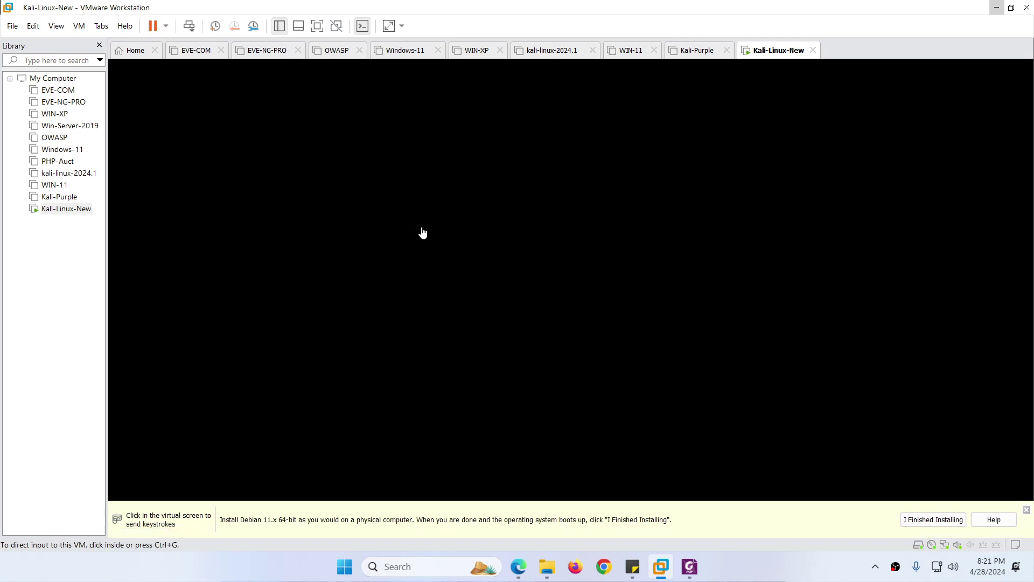
pyautogui.click(1027, 509)
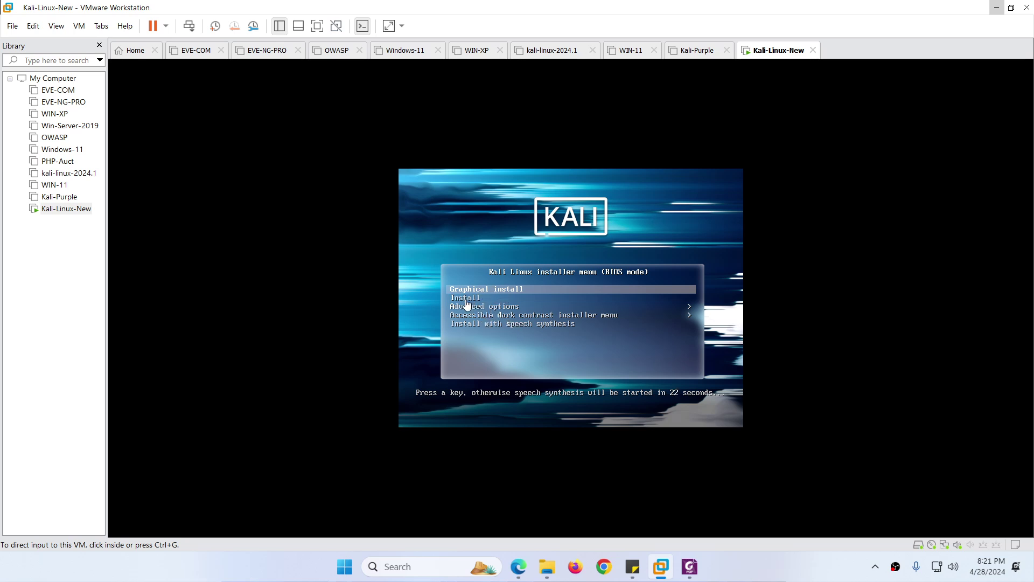
pyautogui.click(500, 303)
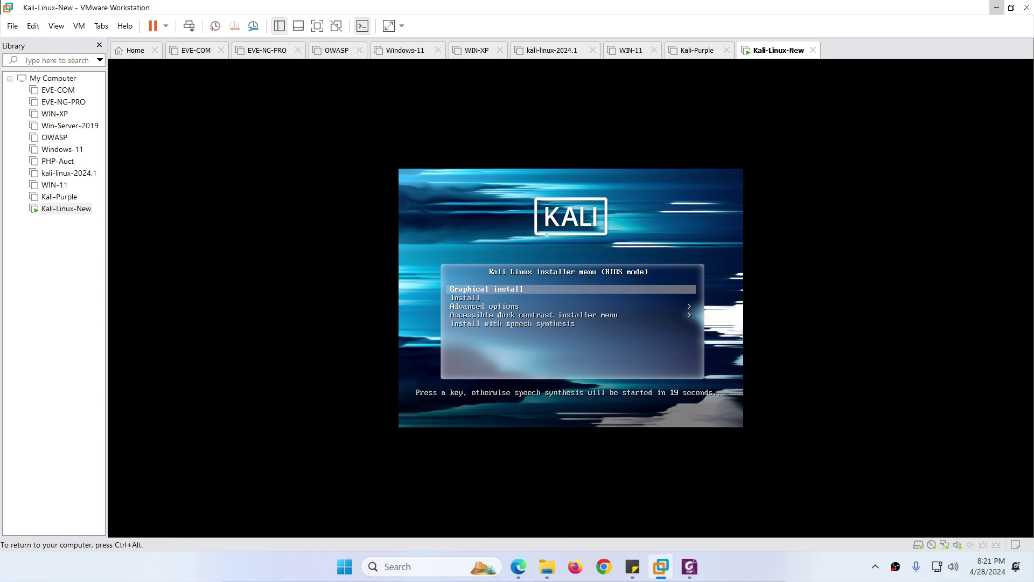
pyautogui.press('Return')
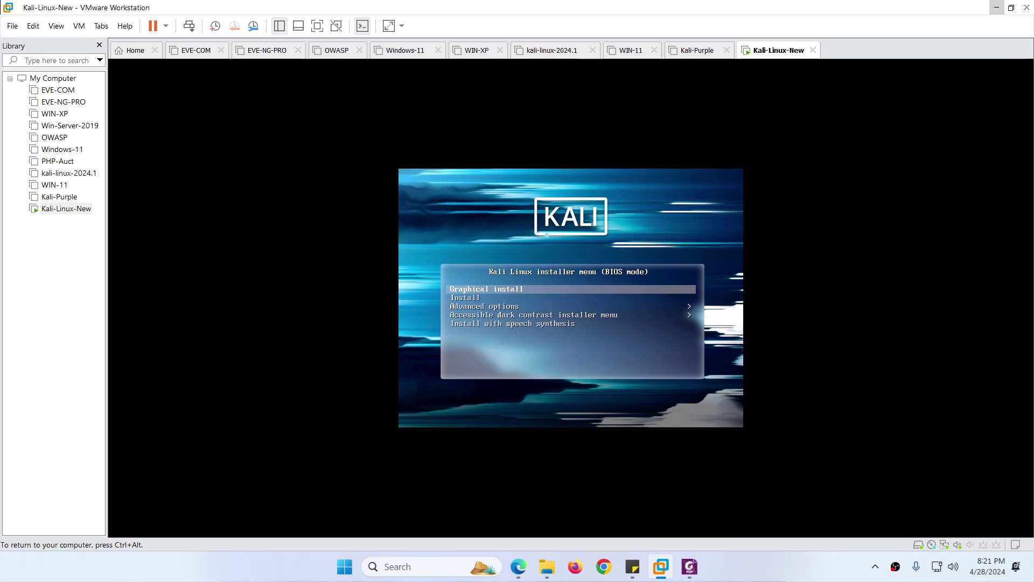
pyautogui.press('Return')
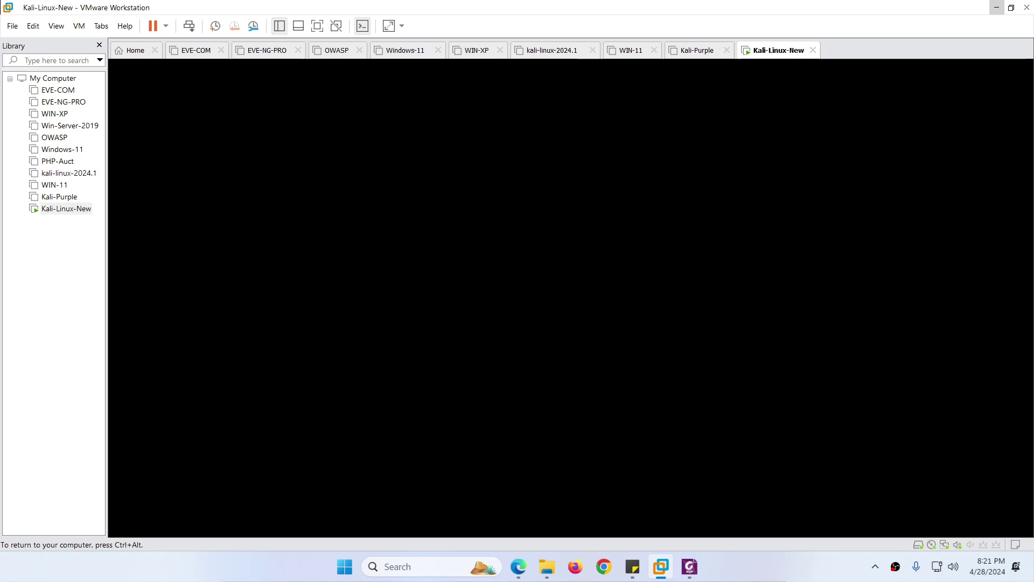
pyautogui.hotkey('ctrl', 'alt')
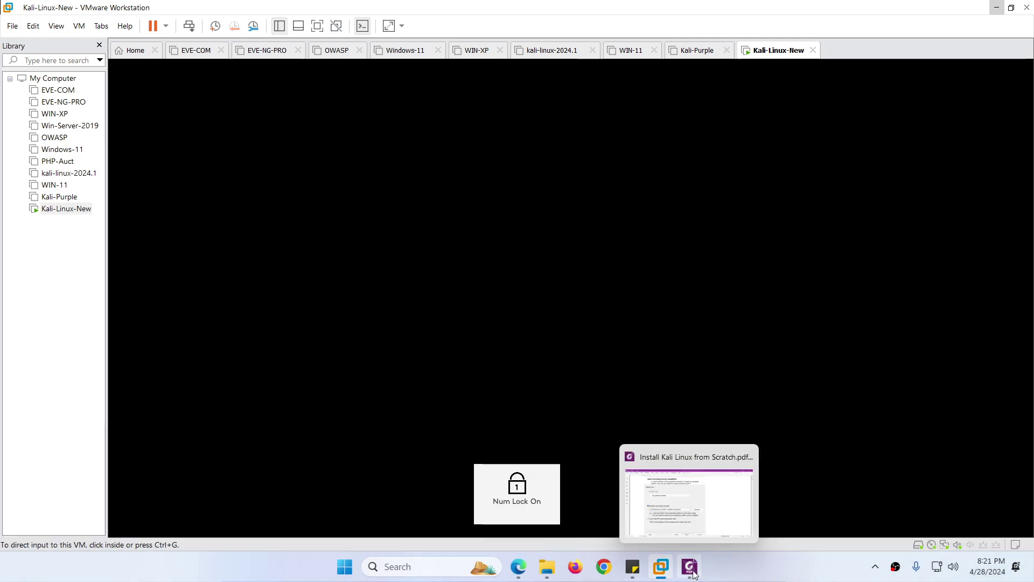
# - Scroll the PDF guide to page 5's language step, then return to the VM
pyautogui.click(694, 574)
pyautogui.scroll(-10, 404, 302)
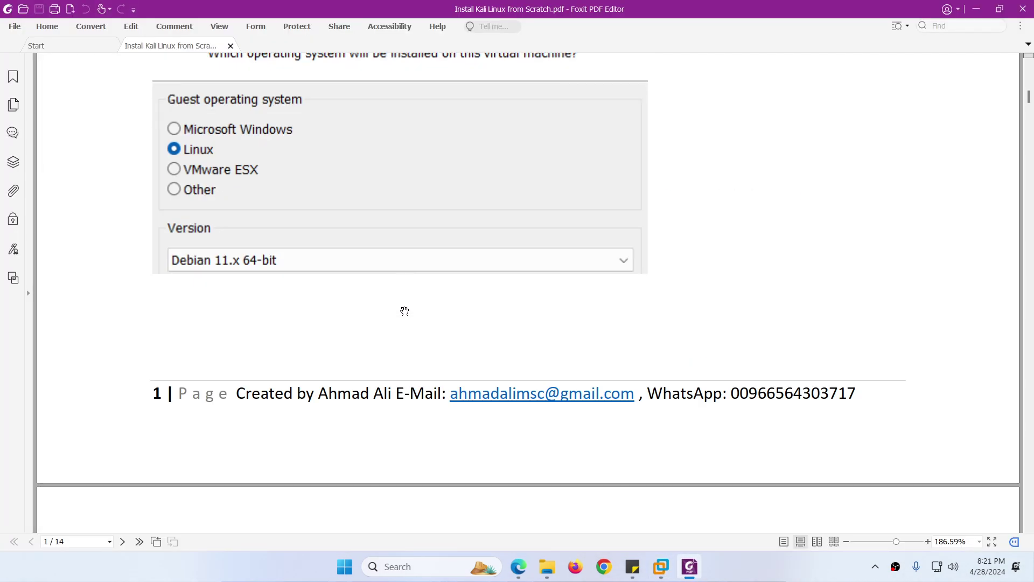
pyautogui.scroll(-20, 405, 311)
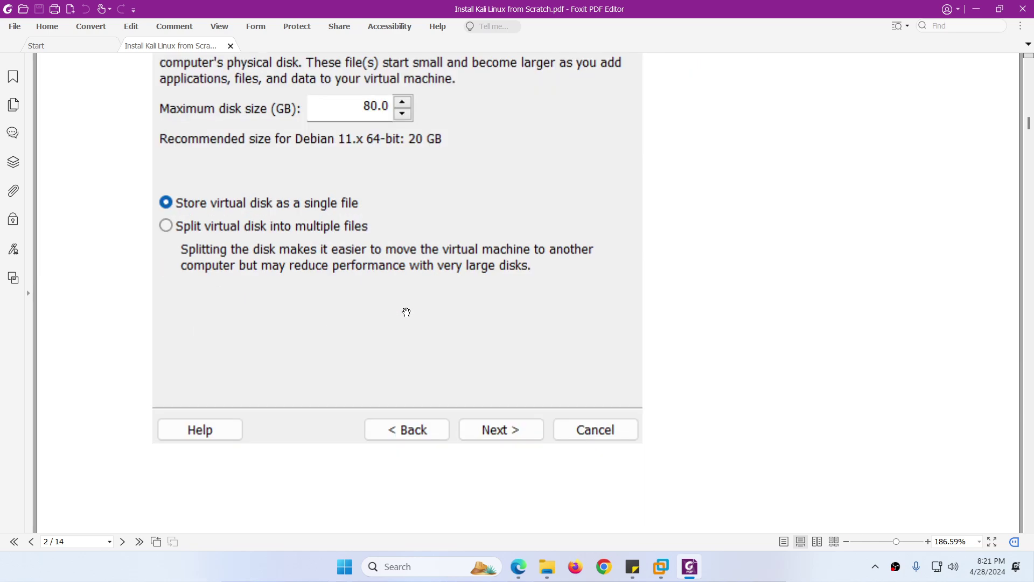
pyautogui.scroll(-20, 406, 313)
pyautogui.scroll(-20, 414, 311)
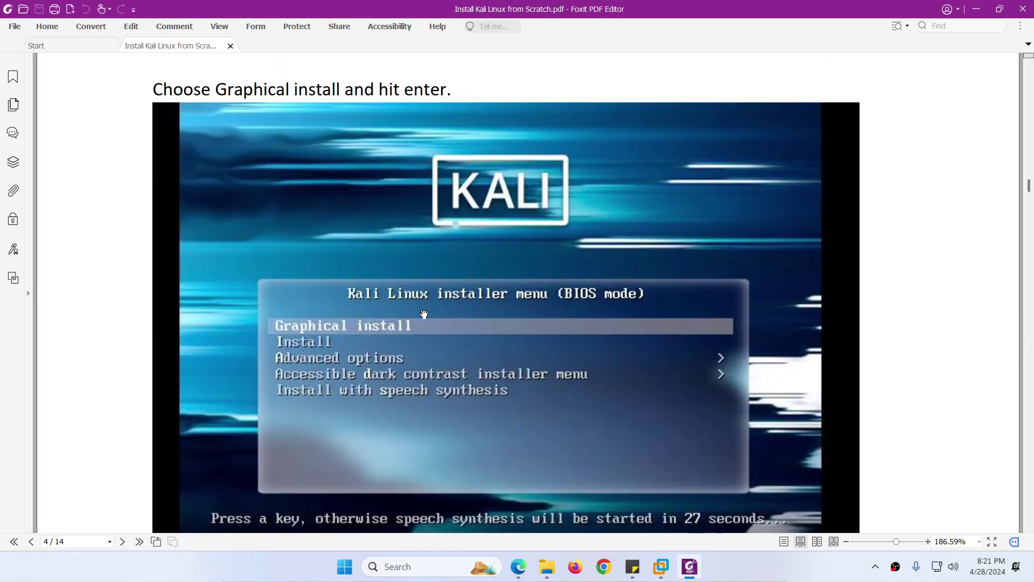
pyautogui.scroll(-5, 404, 293)
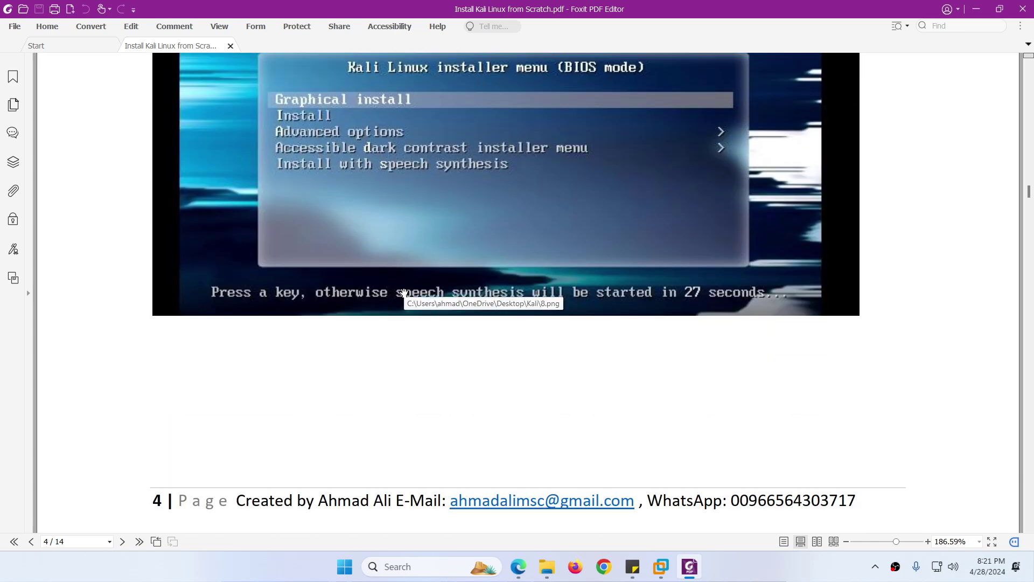
pyautogui.scroll(-12, 418, 307)
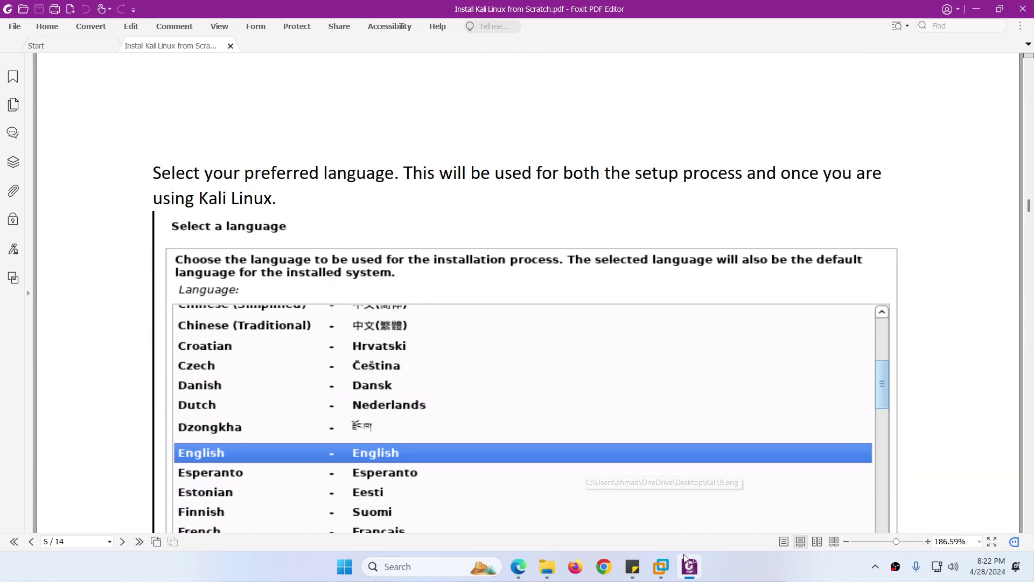
pyautogui.click(661, 566)
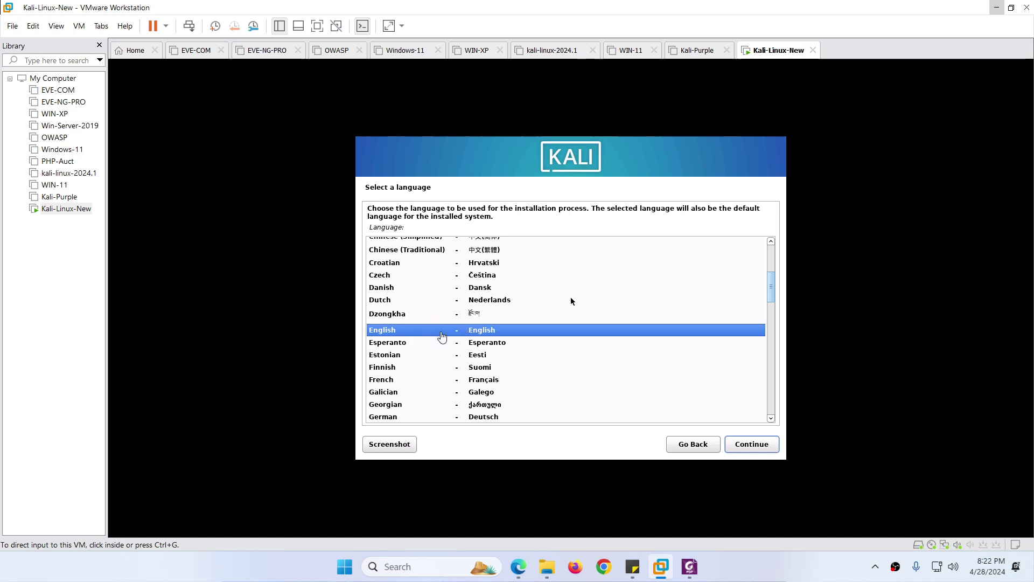
# - Keep English as the installer language and select United States as the location
pyautogui.click(751, 446)
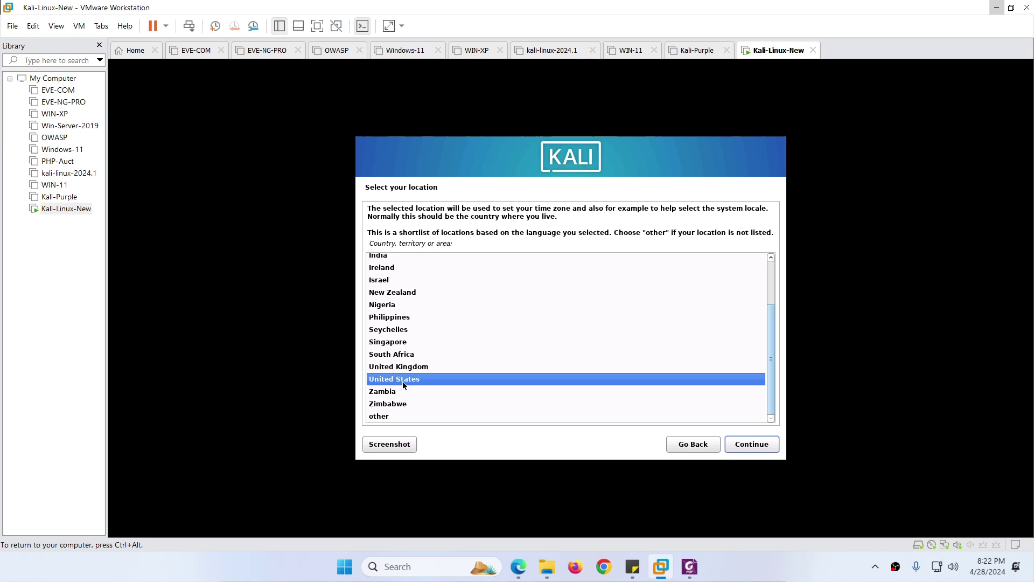
pyautogui.click(398, 344)
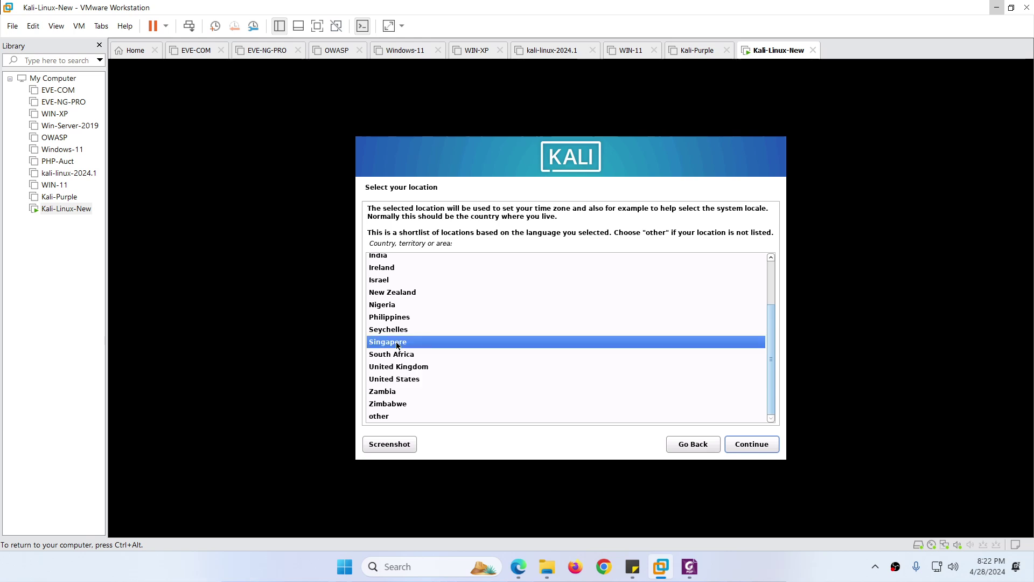
pyautogui.write('ss')
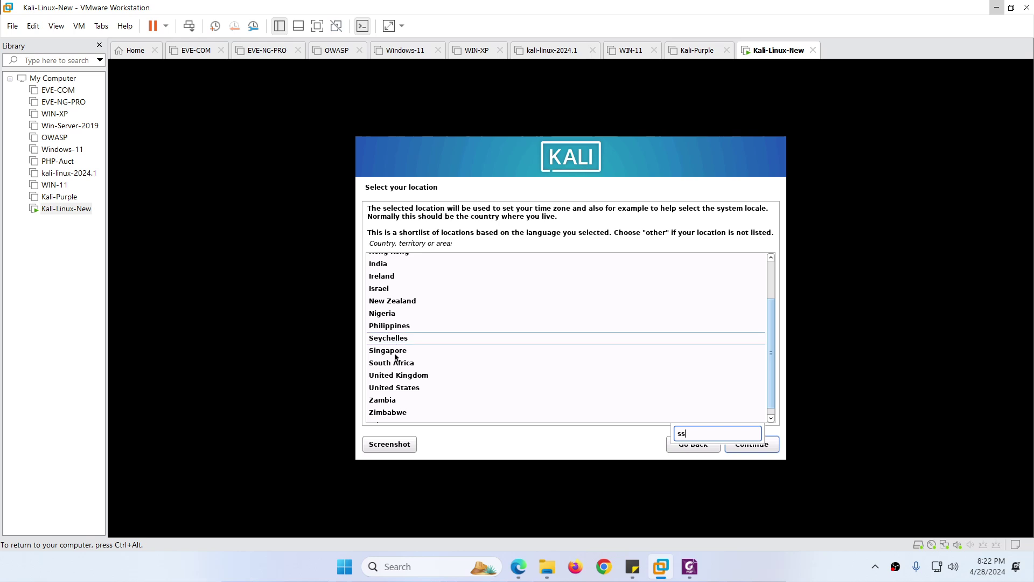
pyautogui.click(394, 328)
pyautogui.write('s')
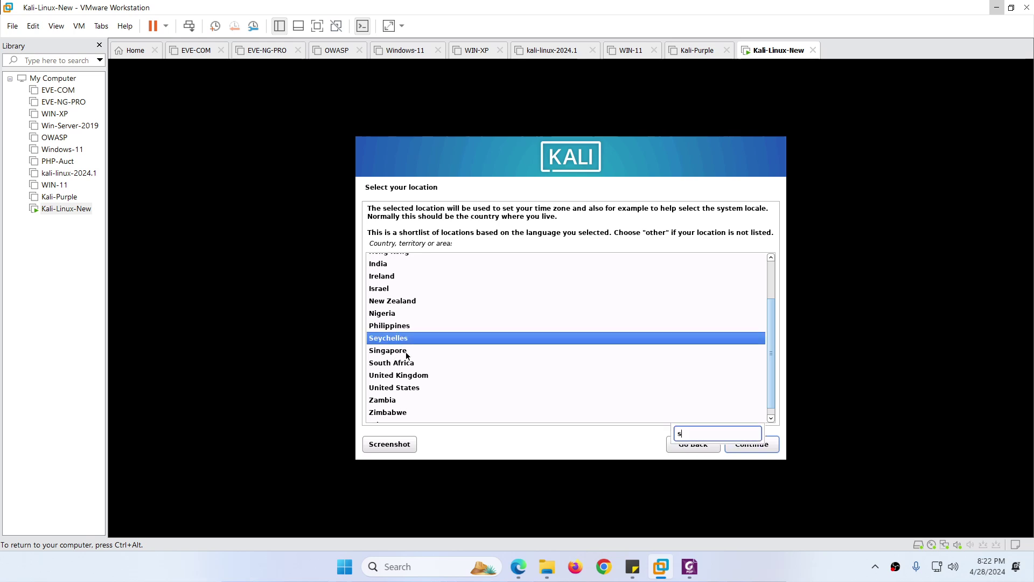
pyautogui.press('Down')
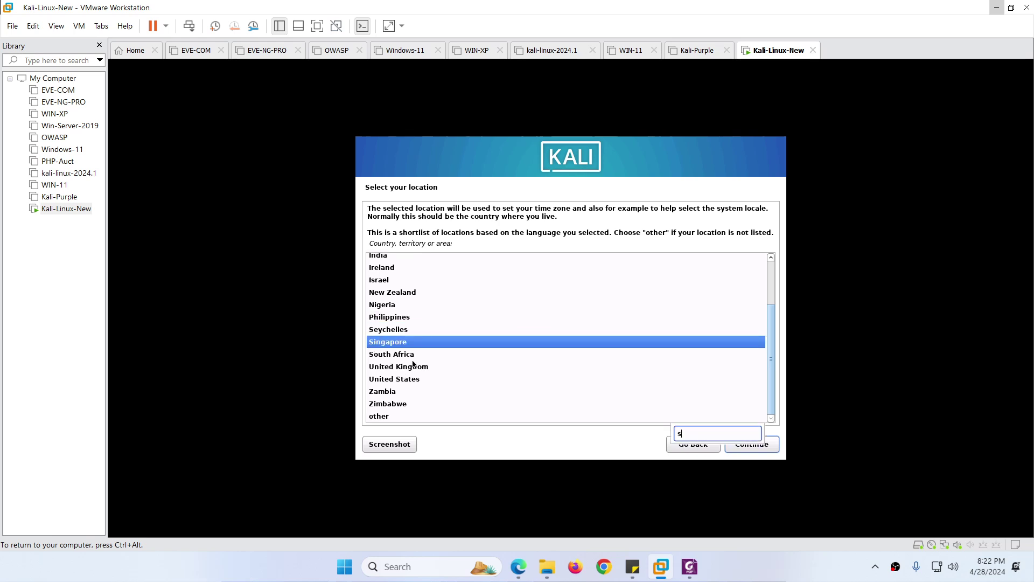
pyautogui.press('Down')
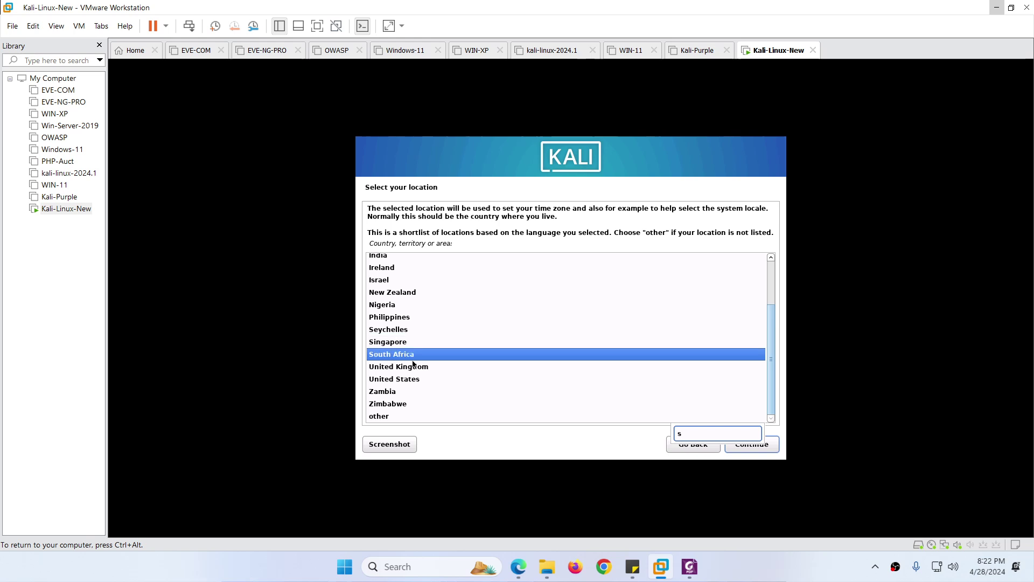
pyautogui.press('Up')
pyautogui.press('Up')
pyautogui.press('Down')
pyautogui.press('Down')
pyautogui.press('Up')
pyautogui.press('Up')
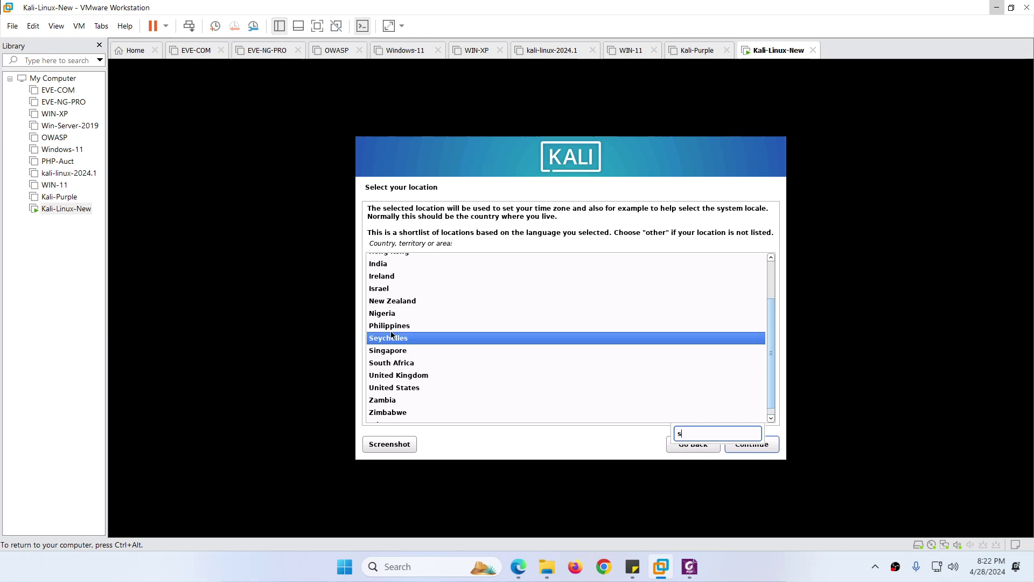
pyautogui.press('Down')
pyautogui.press('Down')
pyautogui.write('o')
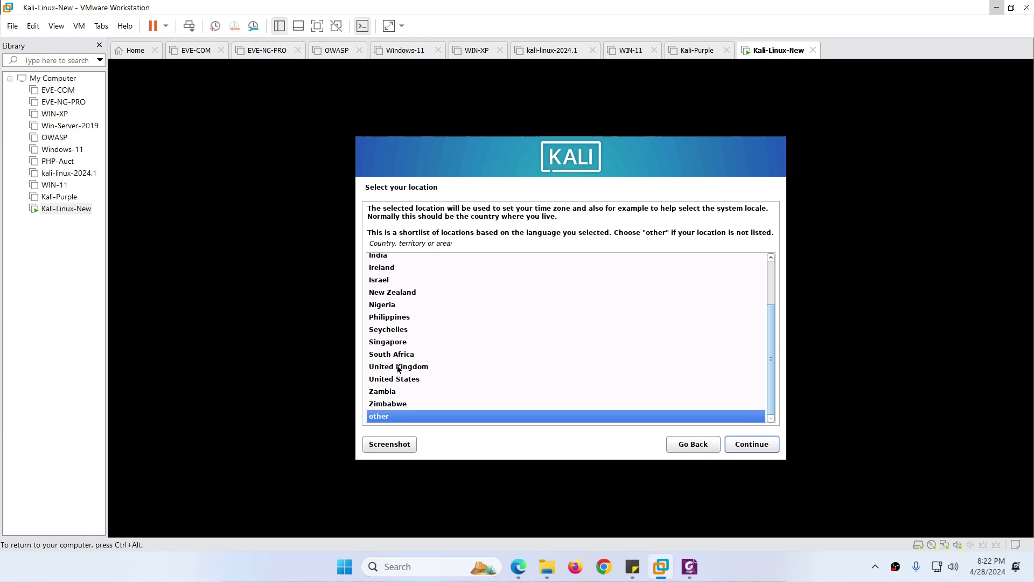
pyautogui.click(399, 367)
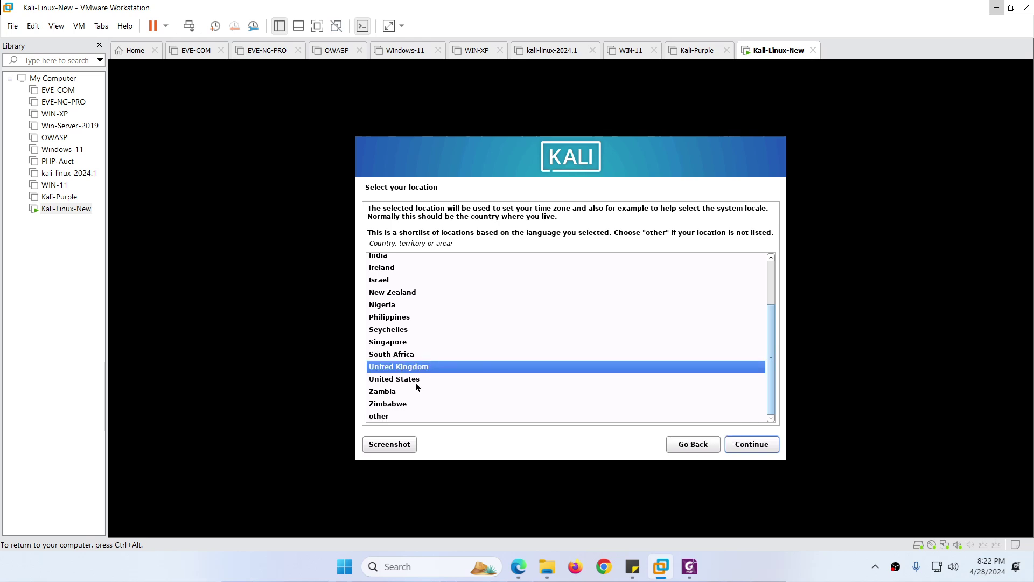
pyautogui.click(419, 380)
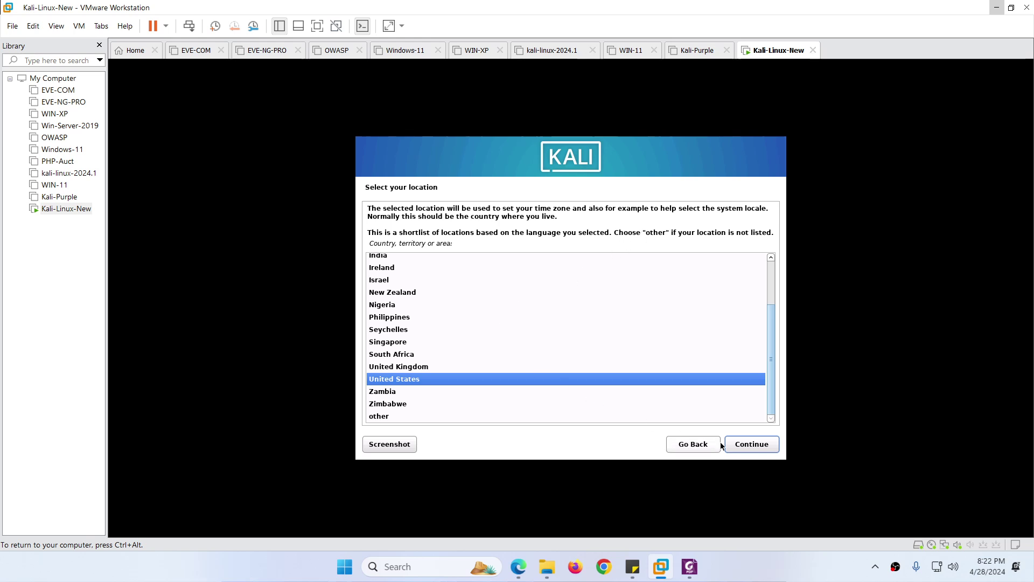
# - Confirm United States and accept the American English keymap to start loading components
pyautogui.click(746, 445)
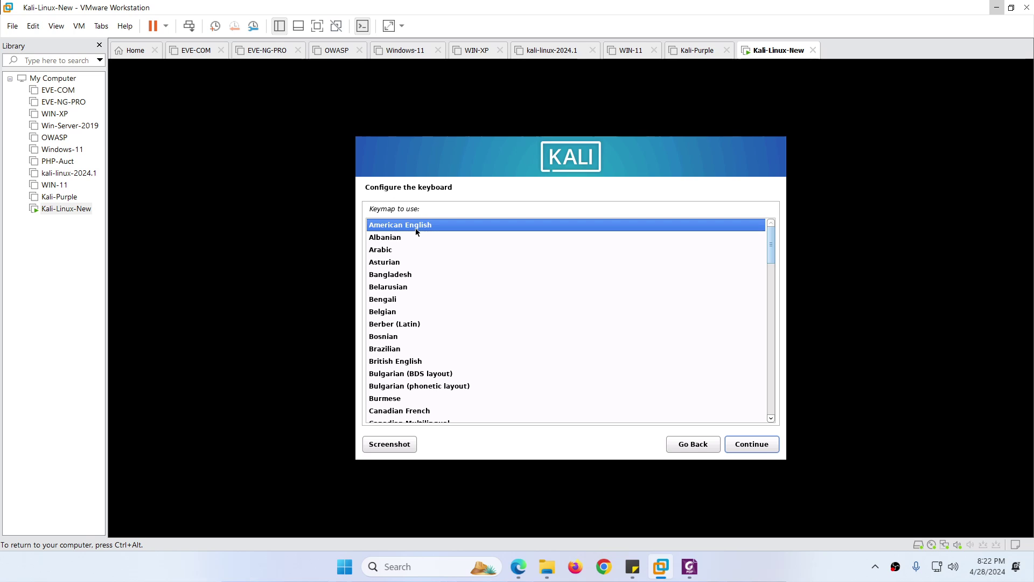
pyautogui.click(744, 444)
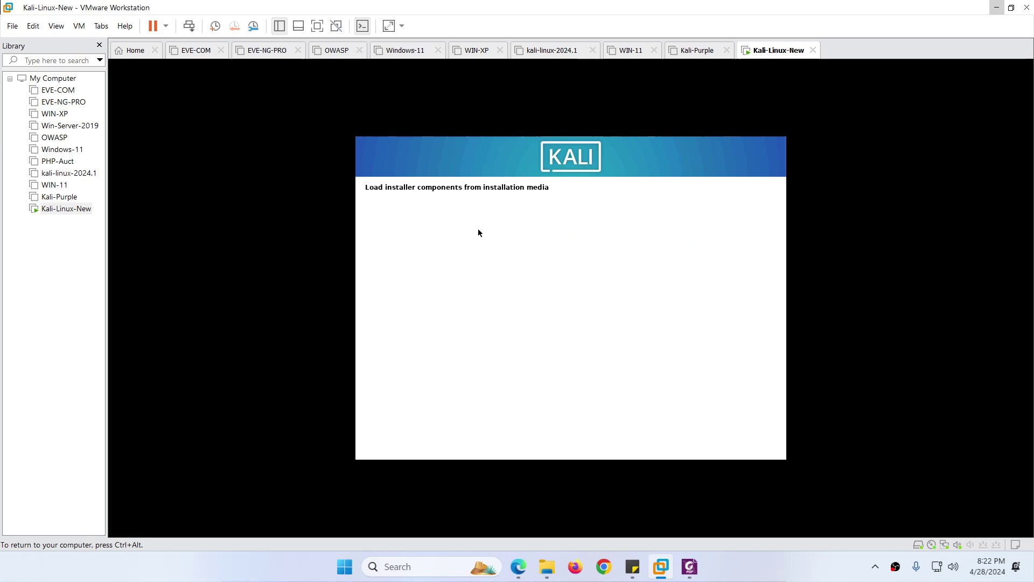
pyautogui.hotkey('ctrl', 'alt')
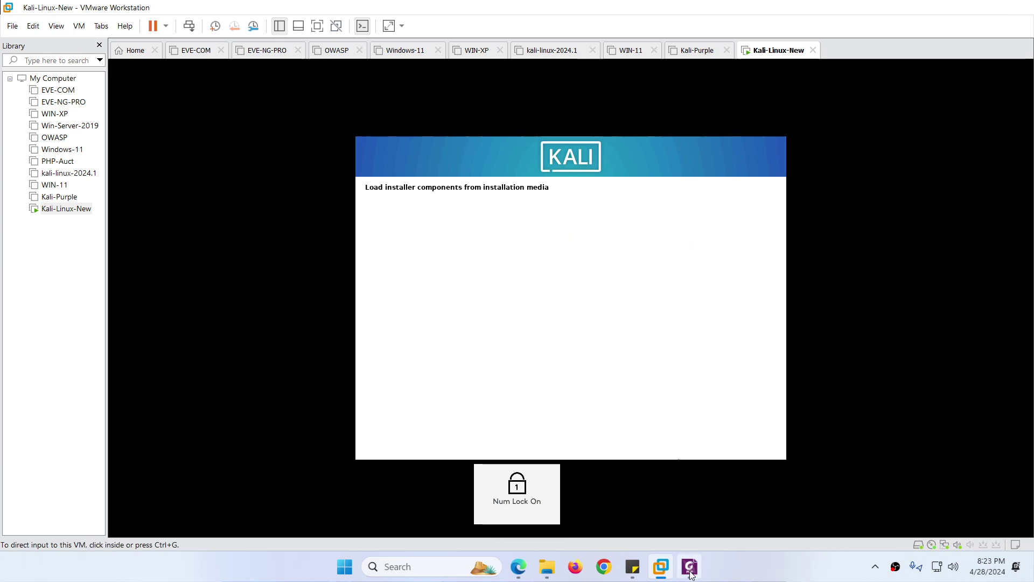
# - Bring the Foxit PDF guide to the front and scroll through its early installation steps
pyautogui.click(689, 566)
pyautogui.scroll(-2, 345, 252)
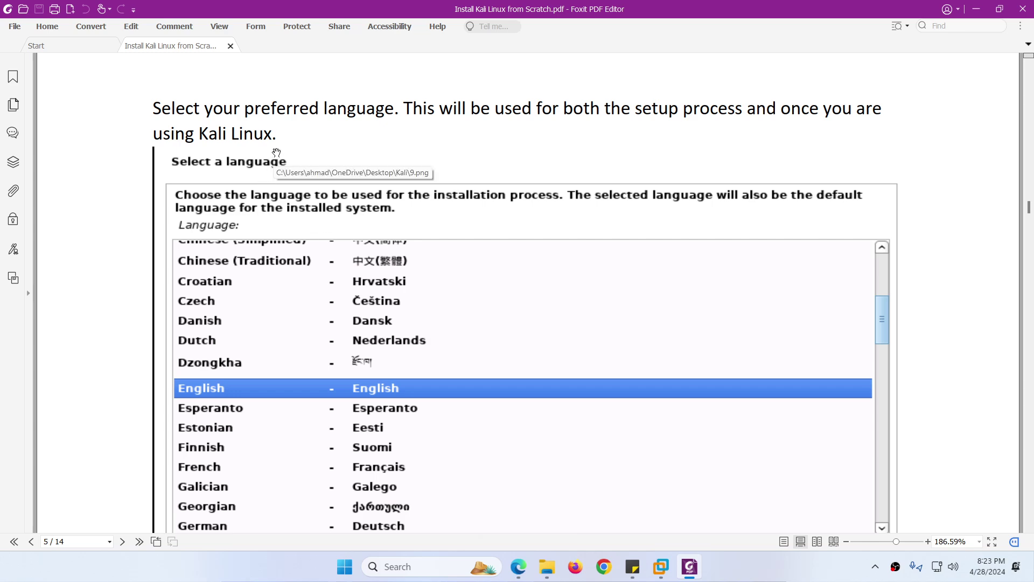
pyautogui.scroll(-8, 275, 156)
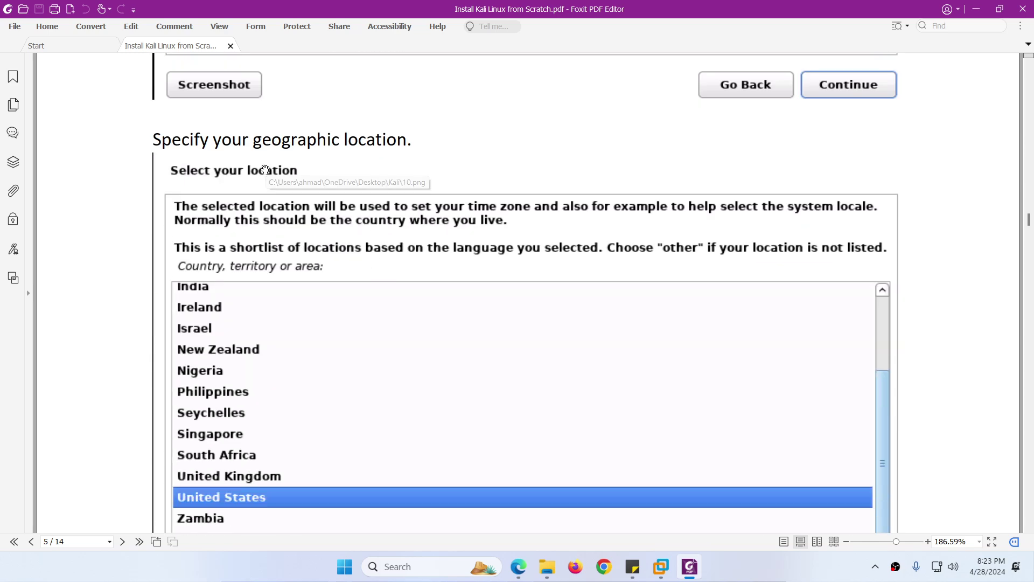
pyautogui.scroll(-8, 351, 224)
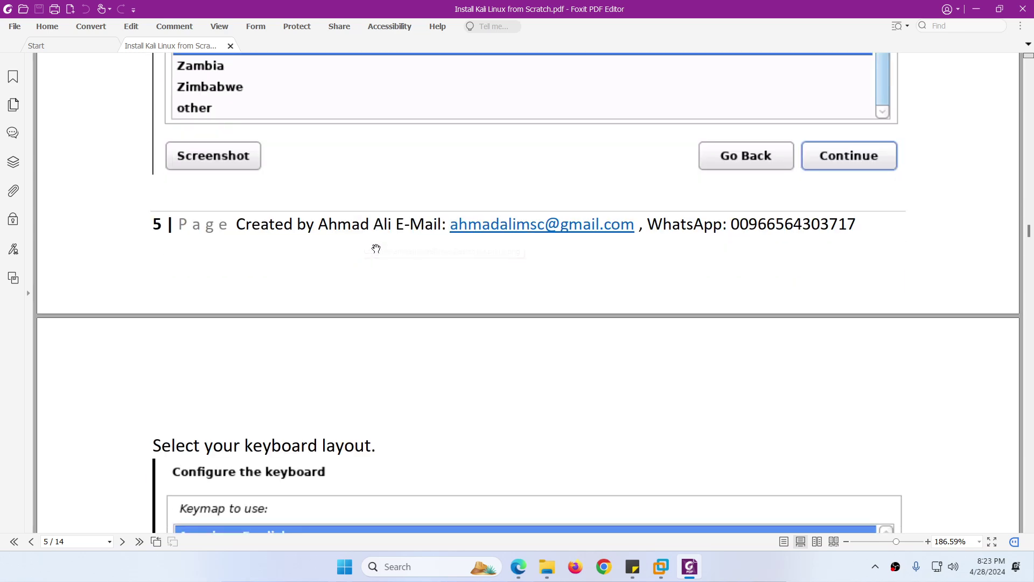
pyautogui.scroll(-4, 373, 249)
pyautogui.scroll(-2, 376, 240)
pyautogui.scroll(-6, 374, 234)
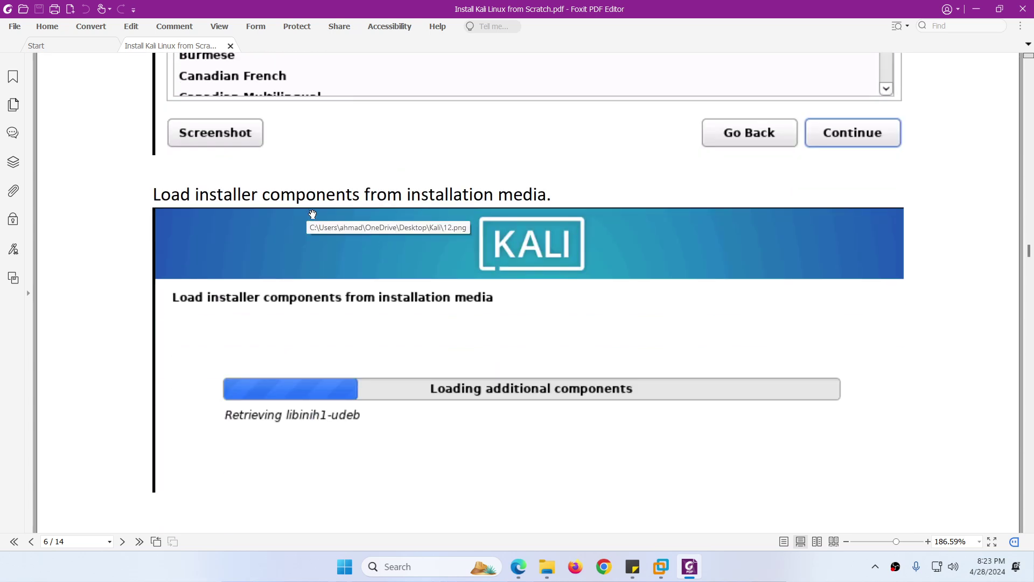
pyautogui.scroll(-2, 313, 214)
pyautogui.scroll(-6, 398, 269)
pyautogui.scroll(-4, 399, 267)
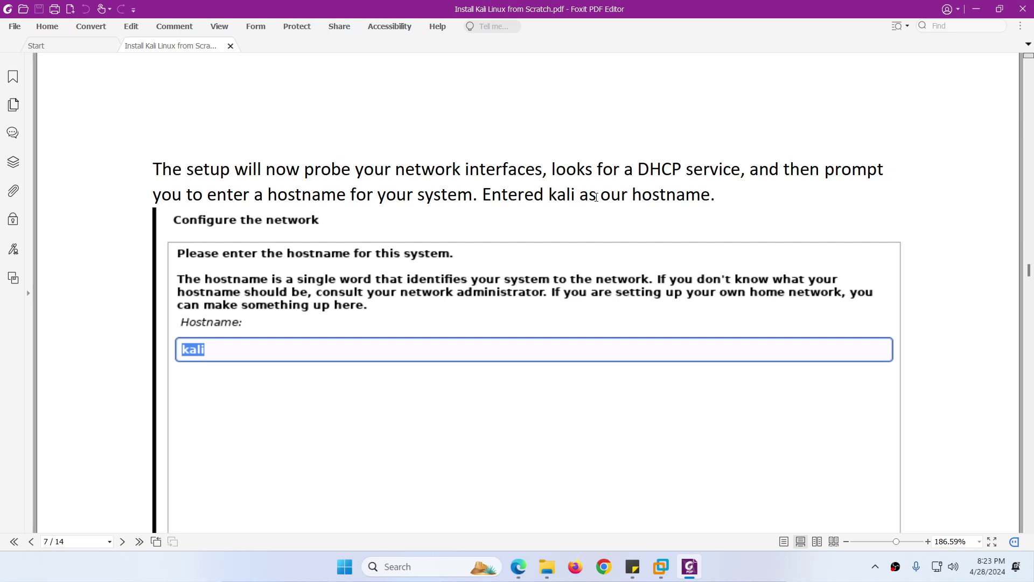
pyautogui.moveTo(268, 194); pyautogui.dragTo(337, 195)
pyautogui.scroll(-1, 318, 253)
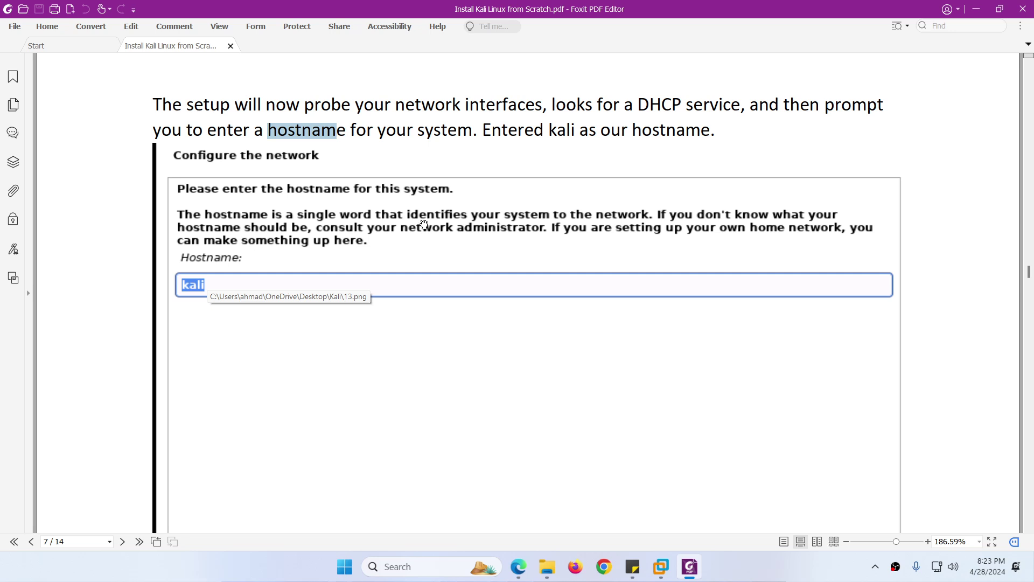
# - Select 'kali' in the guide, then scroll to page 9's 'Guided - use entire disk' step
pyautogui.doubleClick(555, 132)
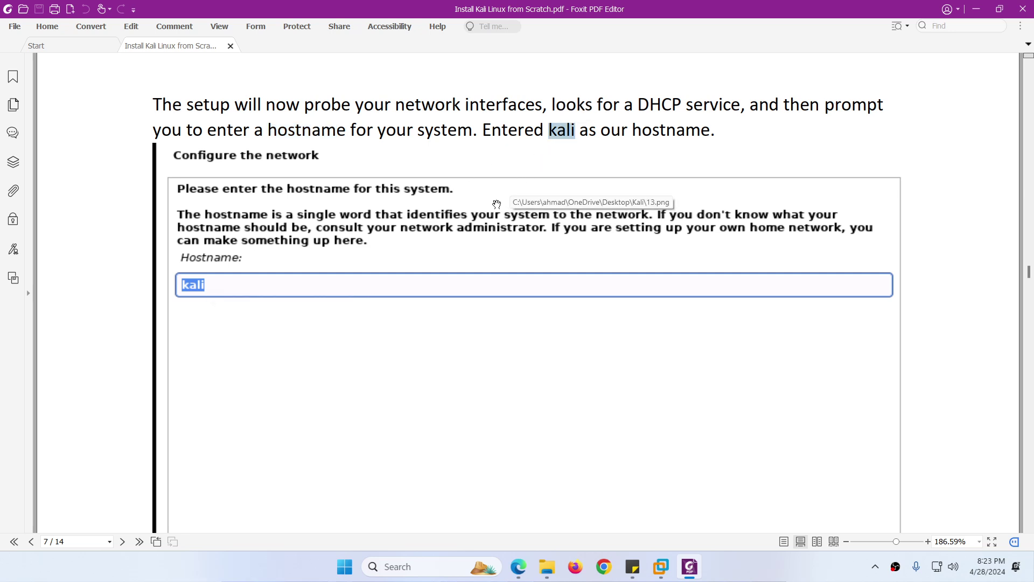
pyautogui.scroll(-3, 392, 228)
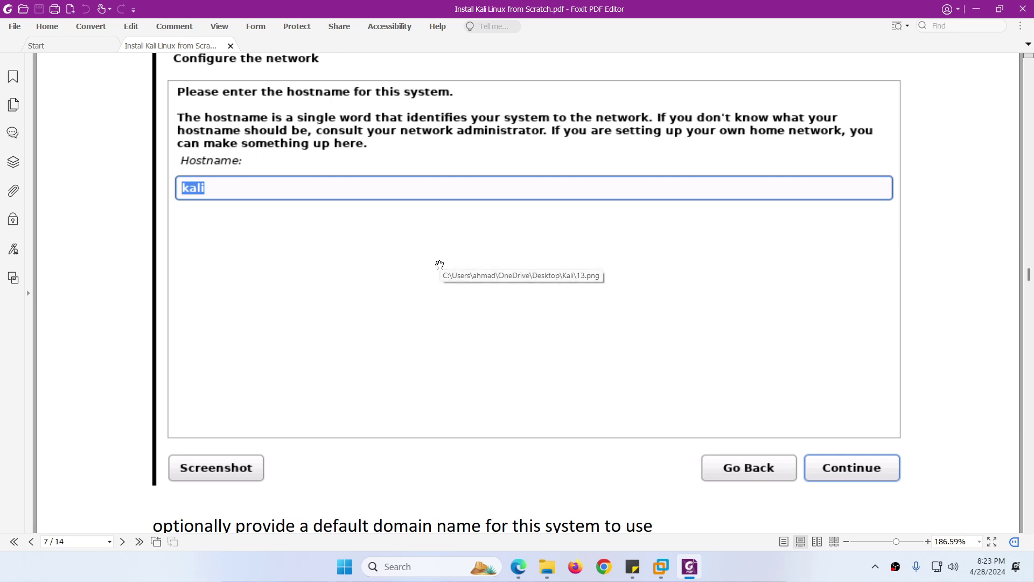
pyautogui.scroll(-5, 439, 265)
pyautogui.scroll(-6, 440, 265)
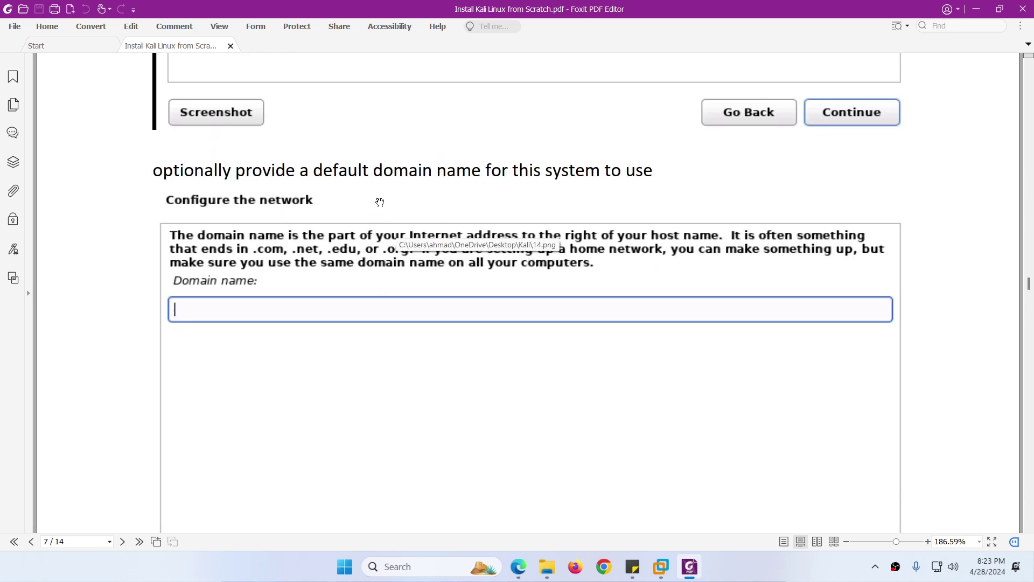
pyautogui.scroll(-20, 378, 257)
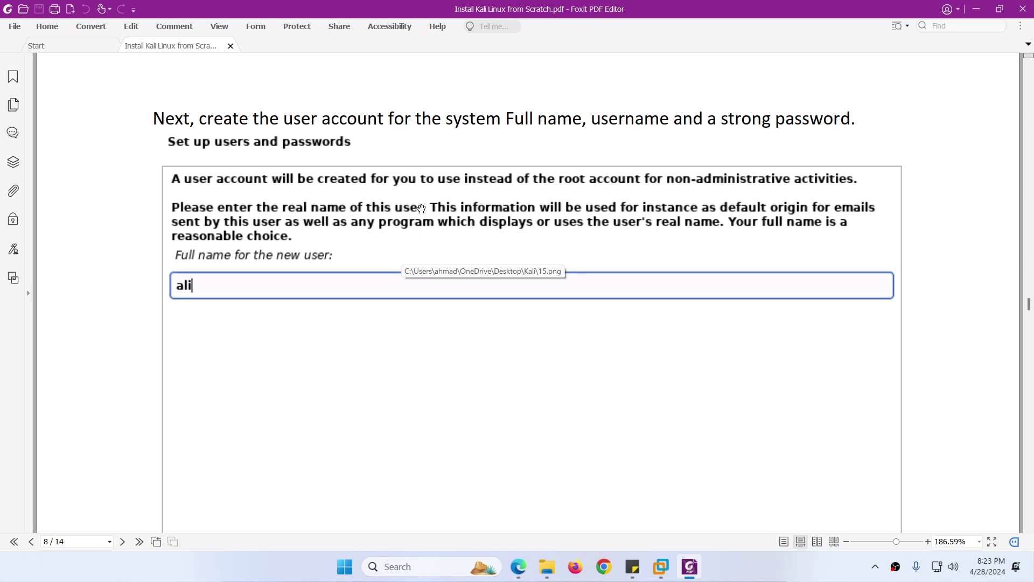
pyautogui.scroll(-6, 402, 237)
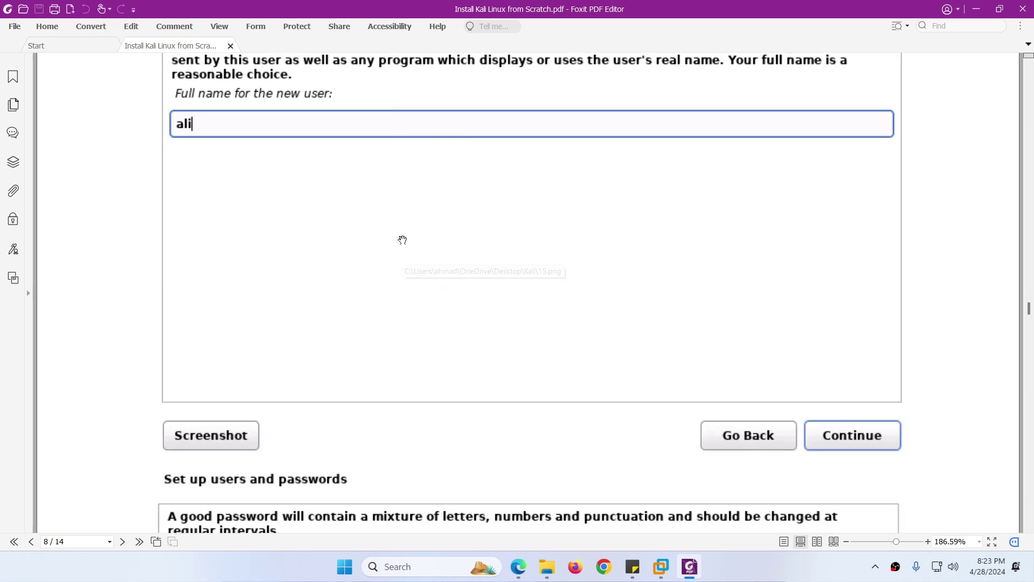
pyautogui.scroll(-2, 402, 239)
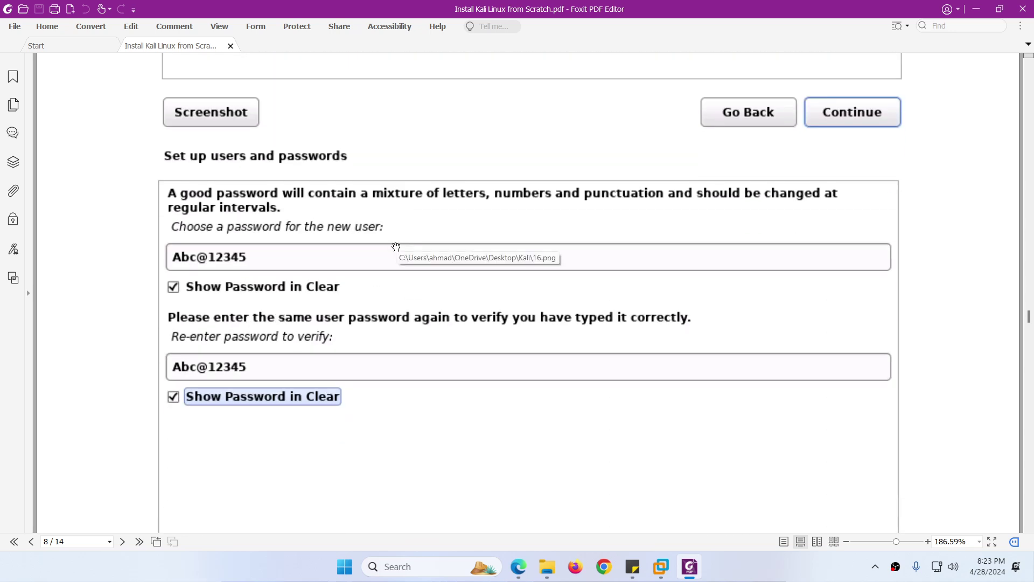
pyautogui.scroll(-1, 396, 246)
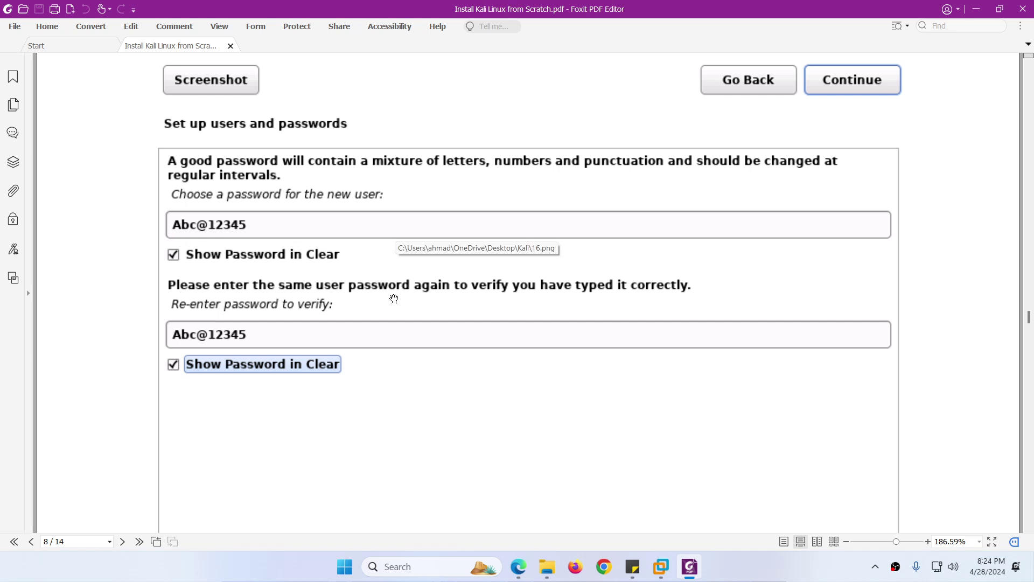
pyautogui.scroll(-1, 358, 307)
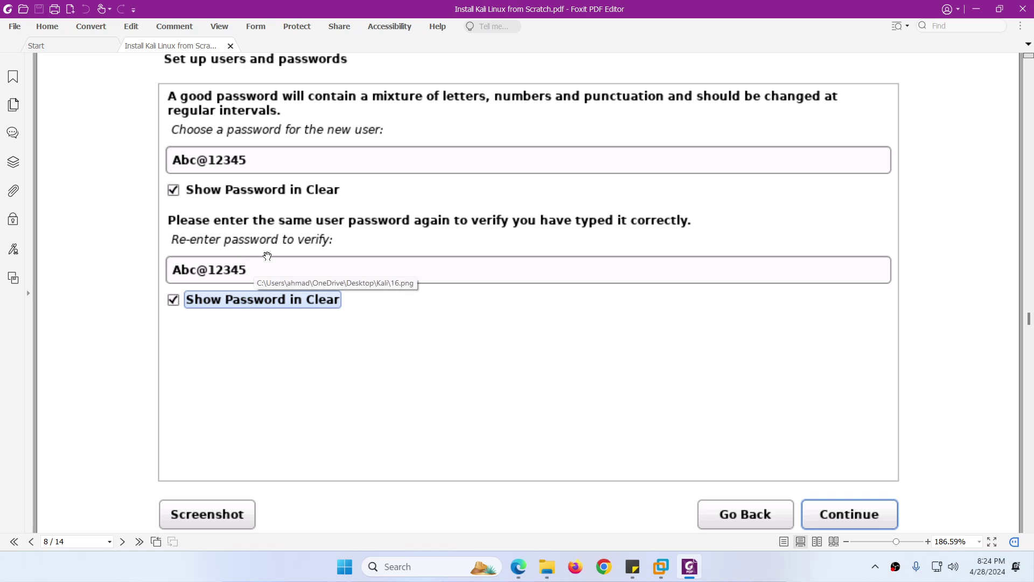
pyautogui.scroll(-2, 330, 259)
pyautogui.scroll(-6, 335, 266)
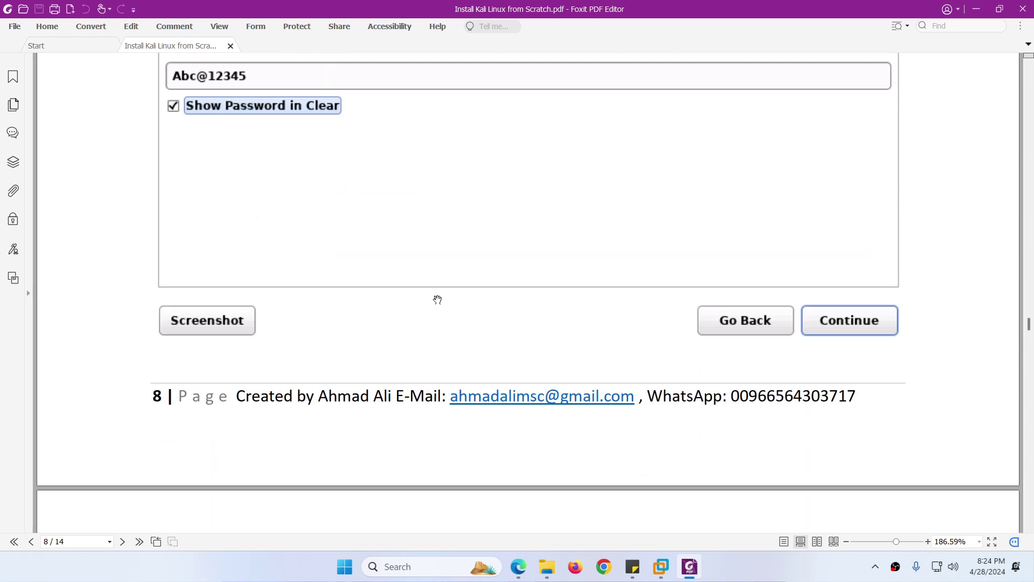
pyautogui.scroll(-1, 436, 280)
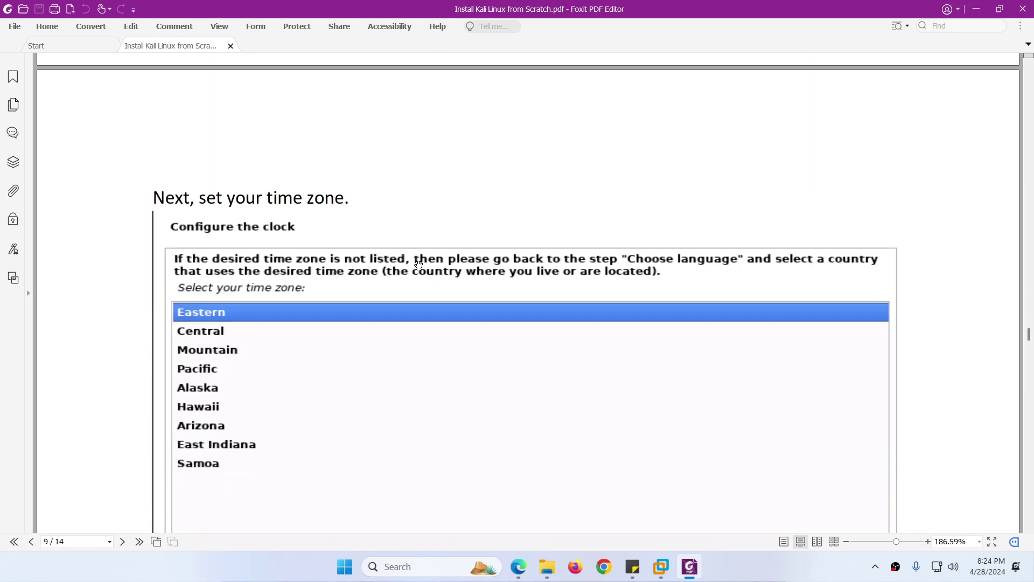
pyautogui.scroll(-3, 405, 226)
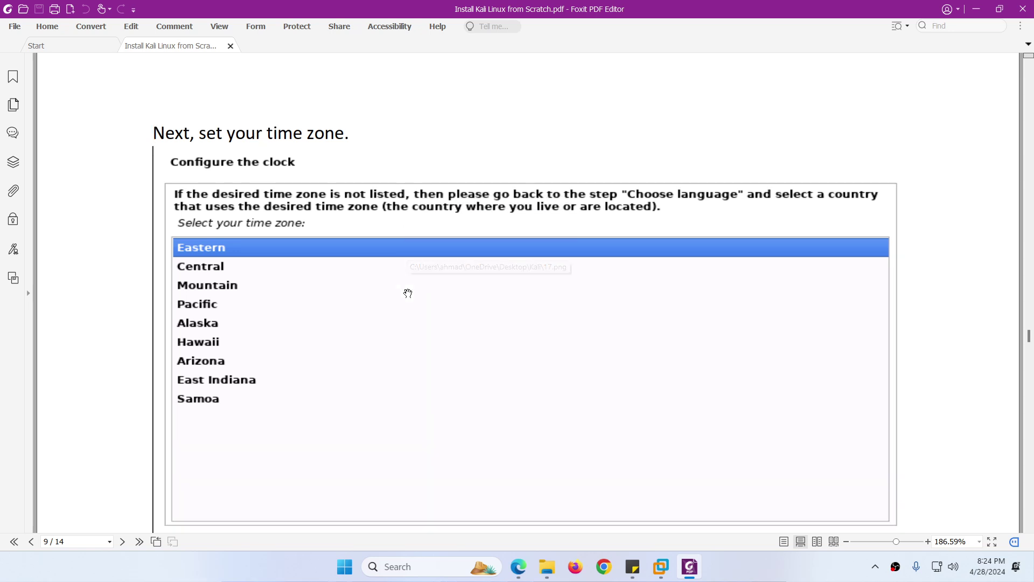
pyautogui.scroll(-12, 408, 293)
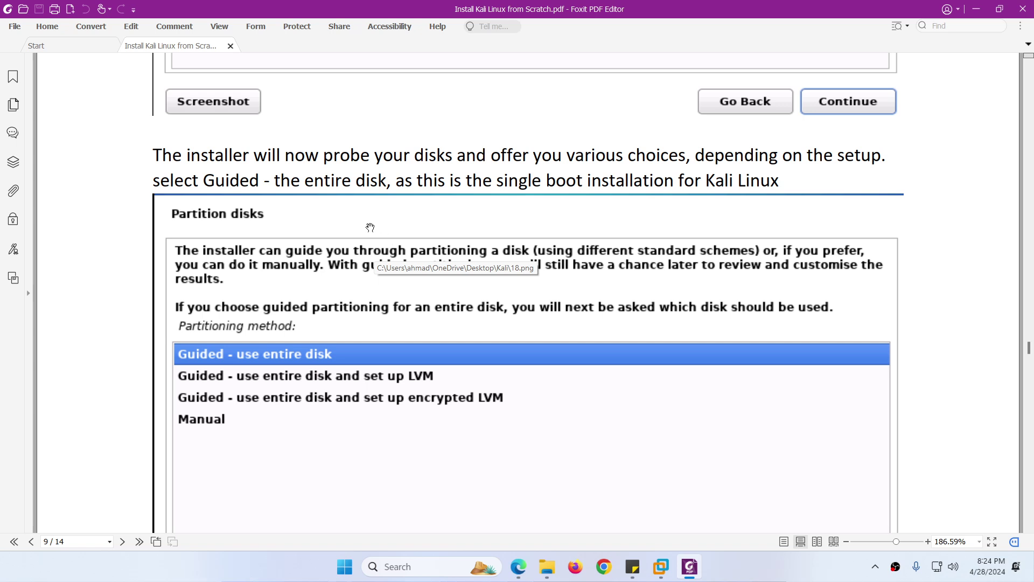
# - Scroll past the partitioning scheme to page 11's single 84.9 GB ext4 root partition overview
pyautogui.scroll(-1, 370, 227)
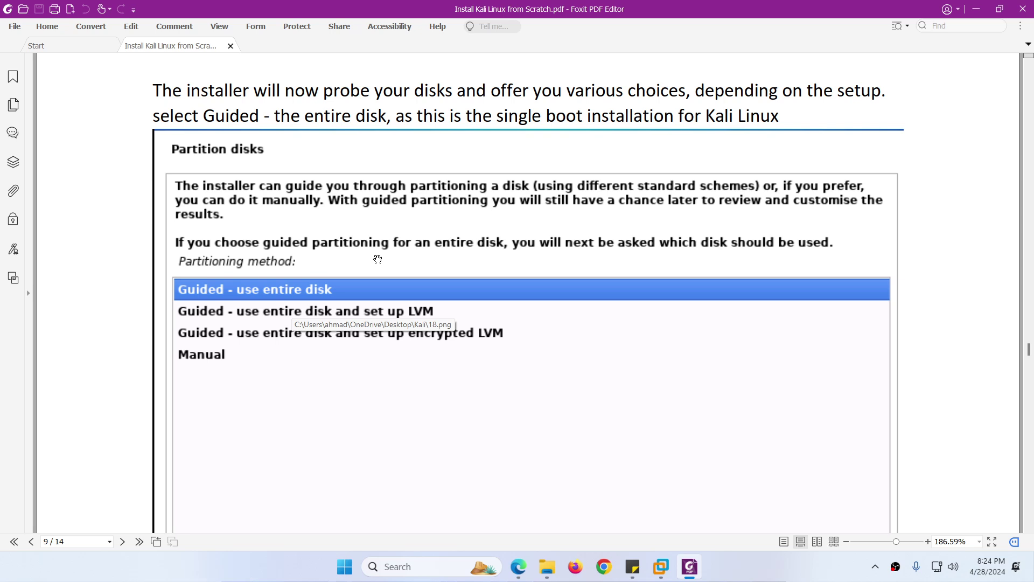
pyautogui.scroll(-2, 378, 259)
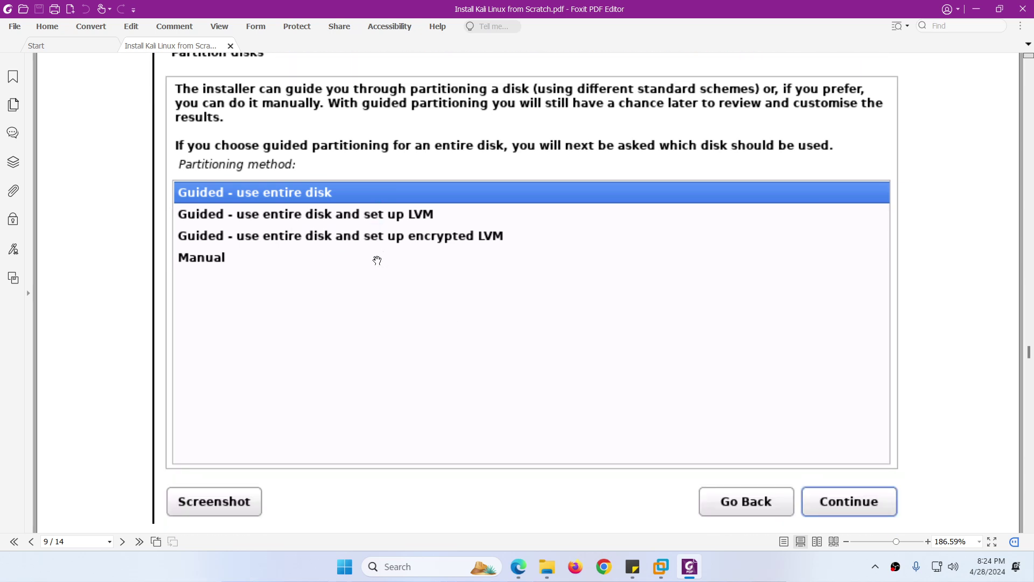
pyautogui.scroll(-4, 359, 281)
pyautogui.scroll(-8, 367, 284)
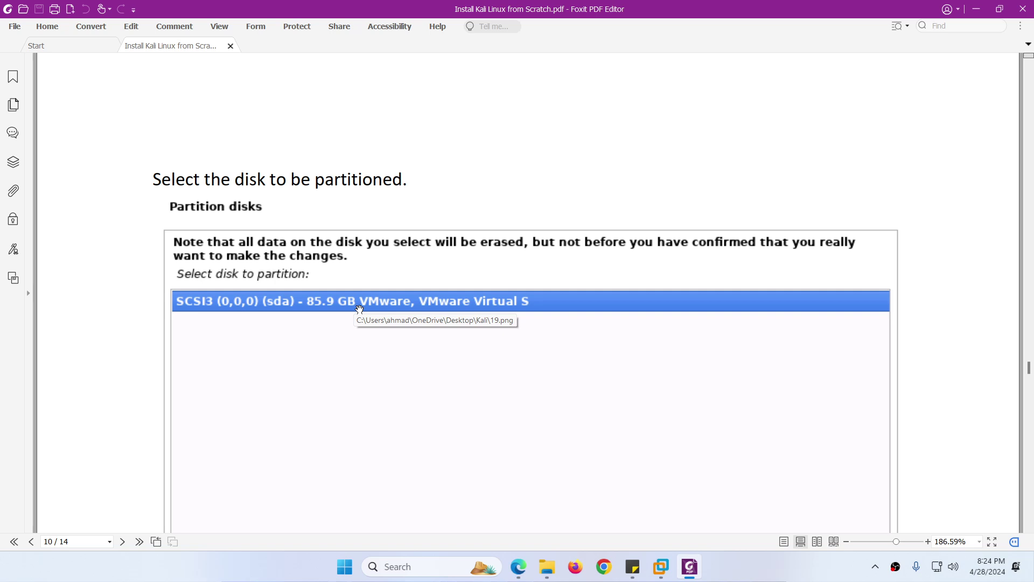
pyautogui.scroll(-10, 359, 309)
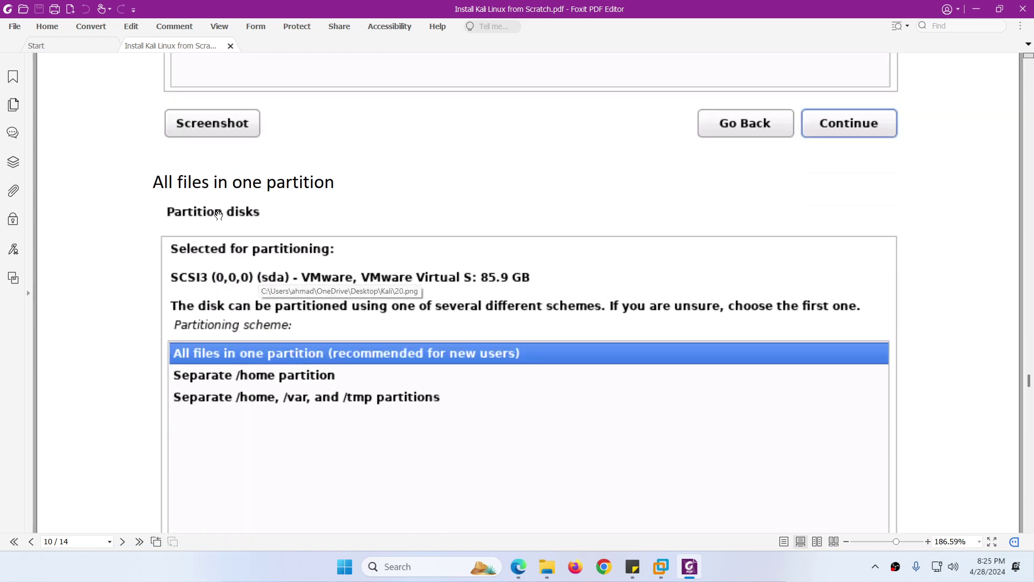
pyautogui.scroll(-1, 240, 309)
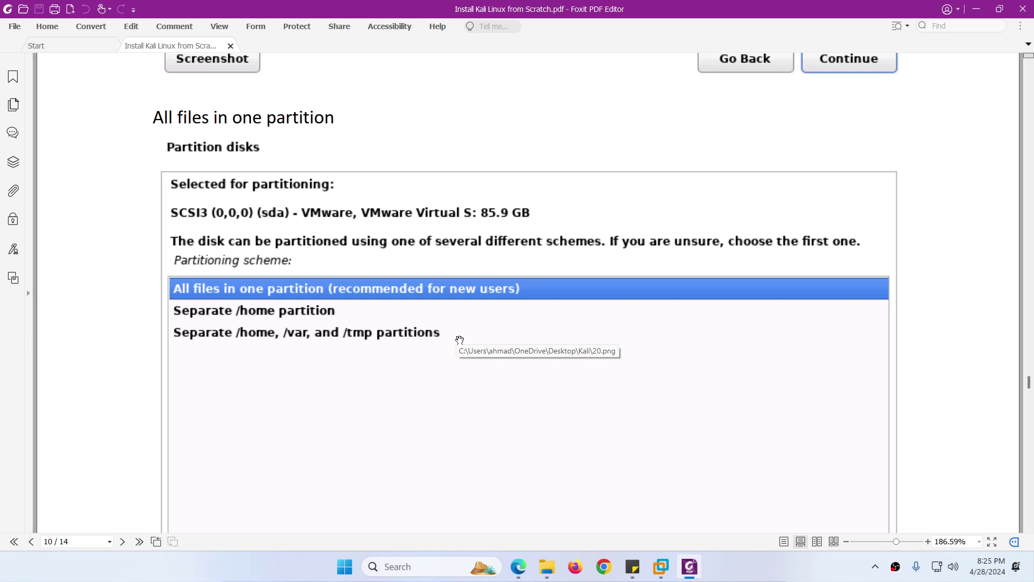
pyautogui.scroll(-8, 443, 344)
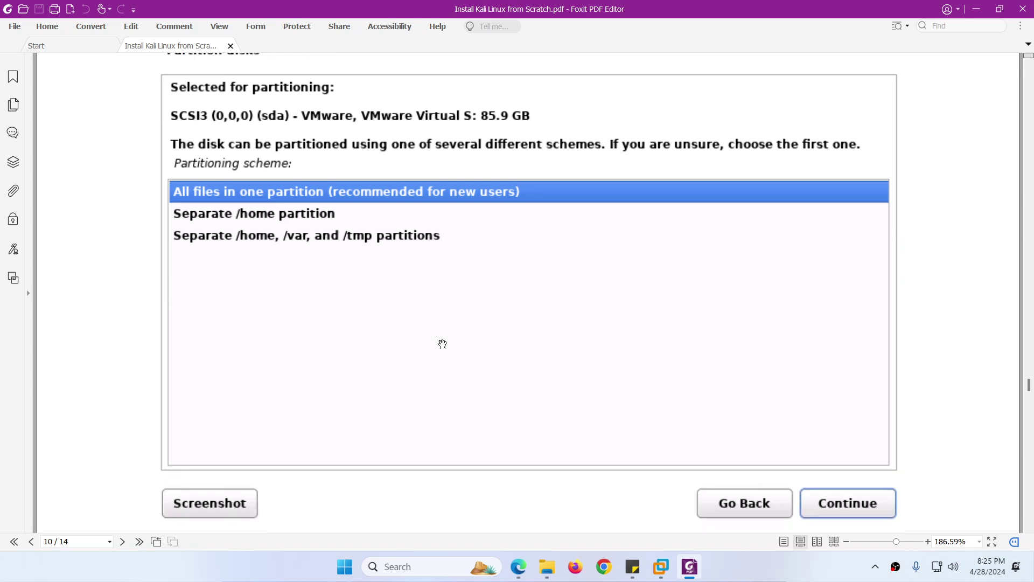
pyautogui.scroll(-3, 441, 333)
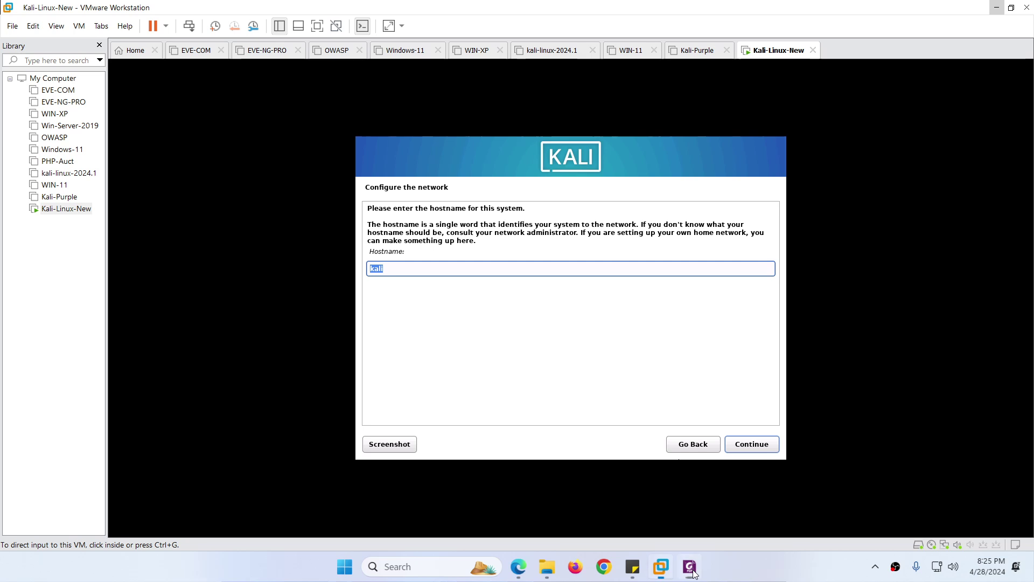
# - In the Kali VM, keep hostname kali, leave the domain blank, and enter the user's name and username
pyautogui.click(692, 572)
pyautogui.click(407, 269)
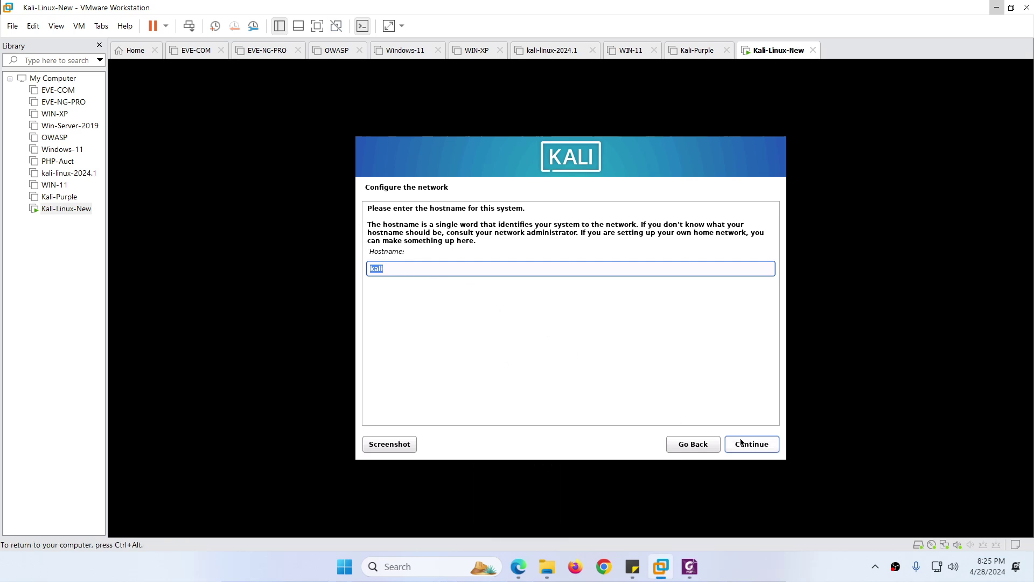
pyautogui.press('Return')
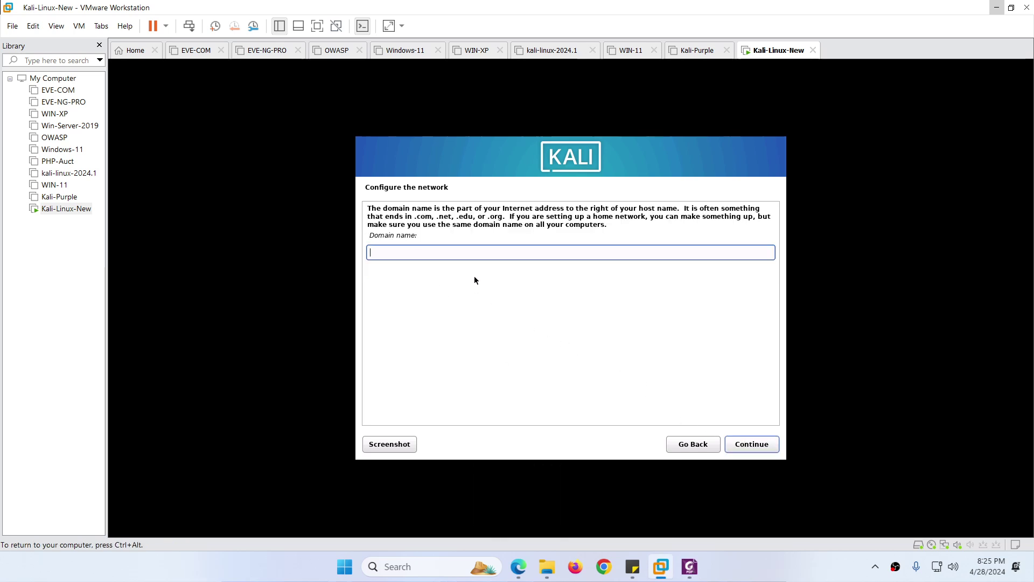
pyautogui.click(736, 443)
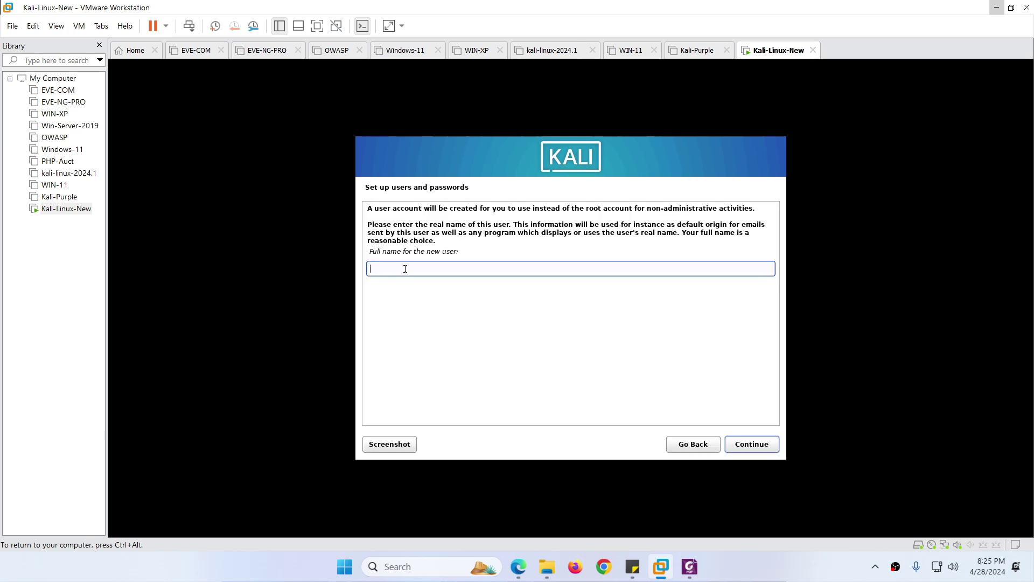
pyautogui.write('ali')
pyautogui.click(754, 444)
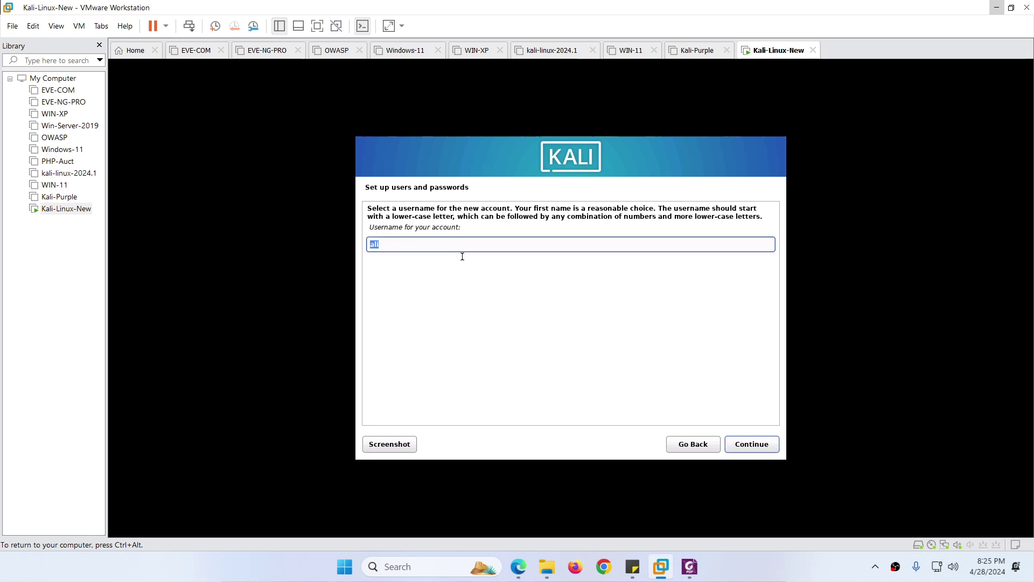
pyautogui.press('Return')
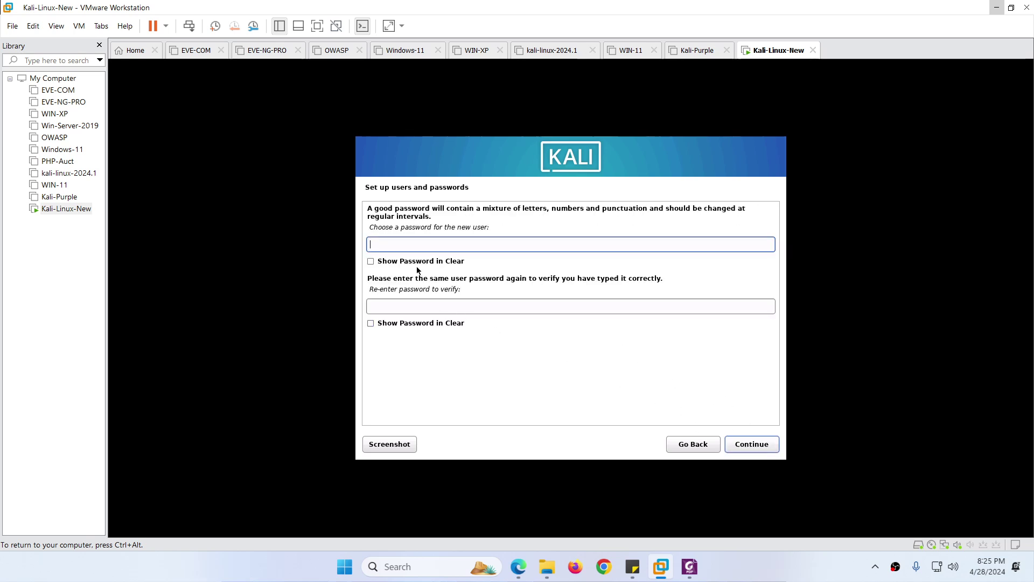
# - Enter the new user's password and its confirmation with Show Password on, then continue
pyautogui.press('Tab')
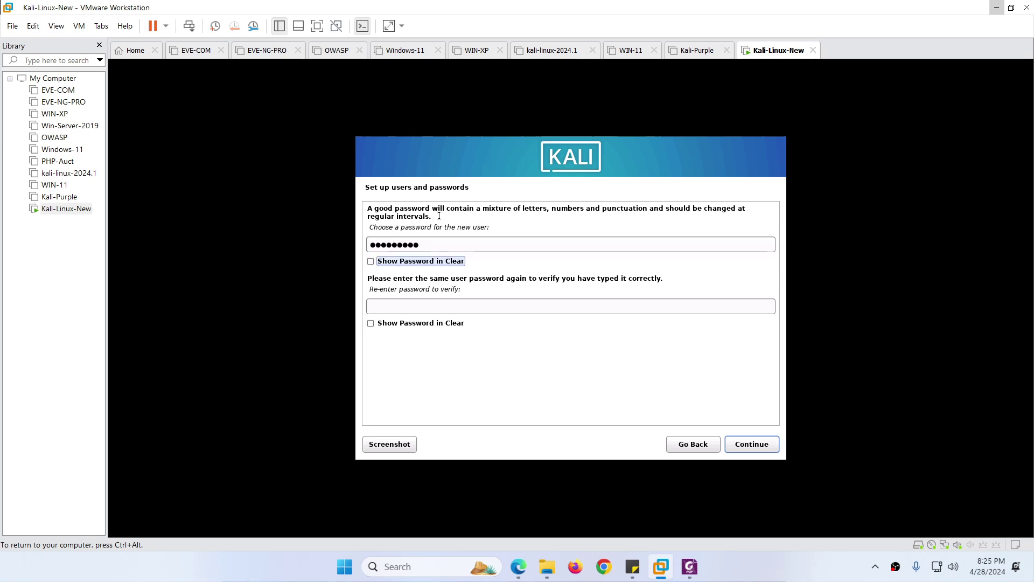
pyautogui.click(371, 262)
pyautogui.click(378, 309)
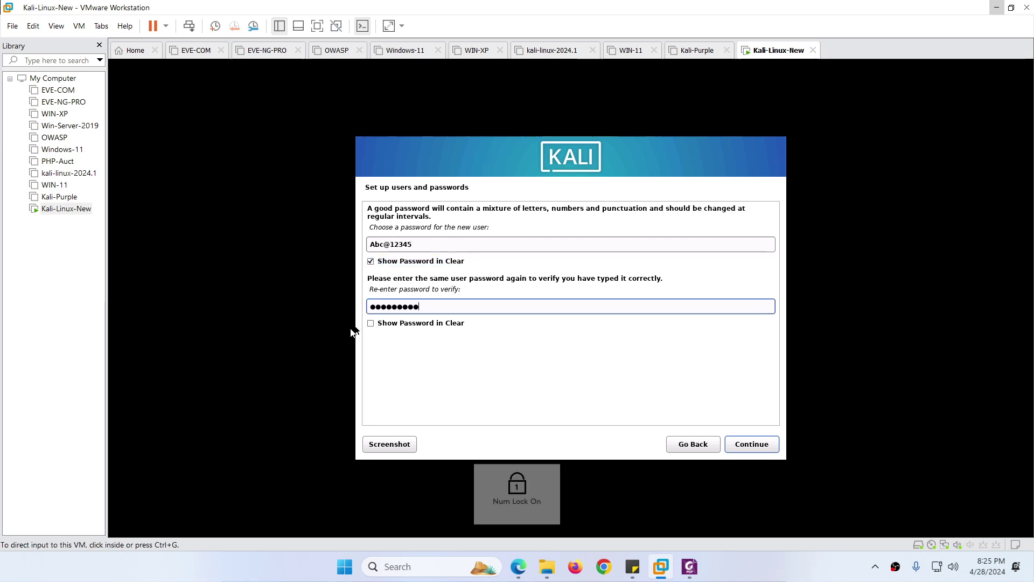
pyautogui.click(371, 323)
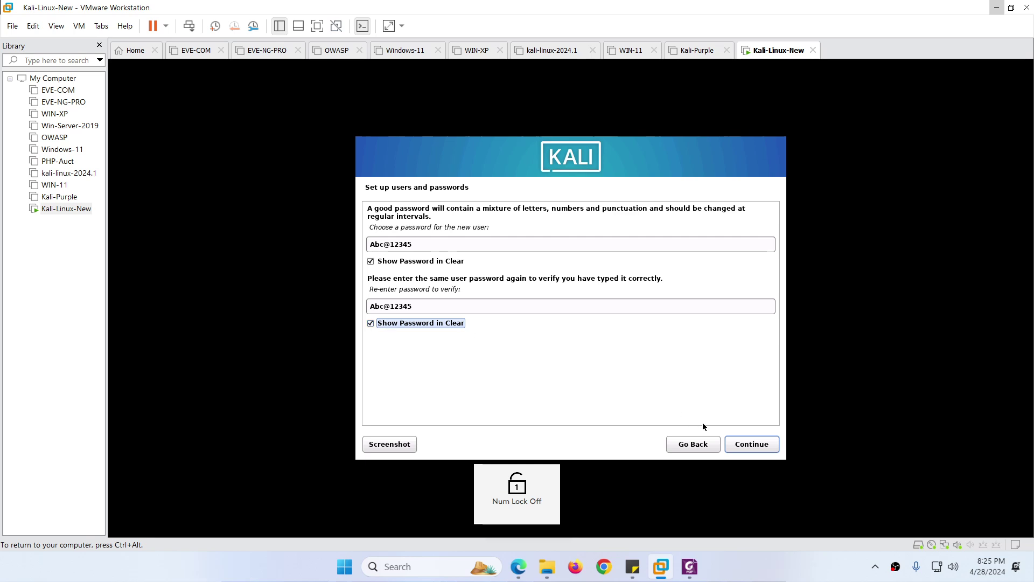
pyautogui.press('Return')
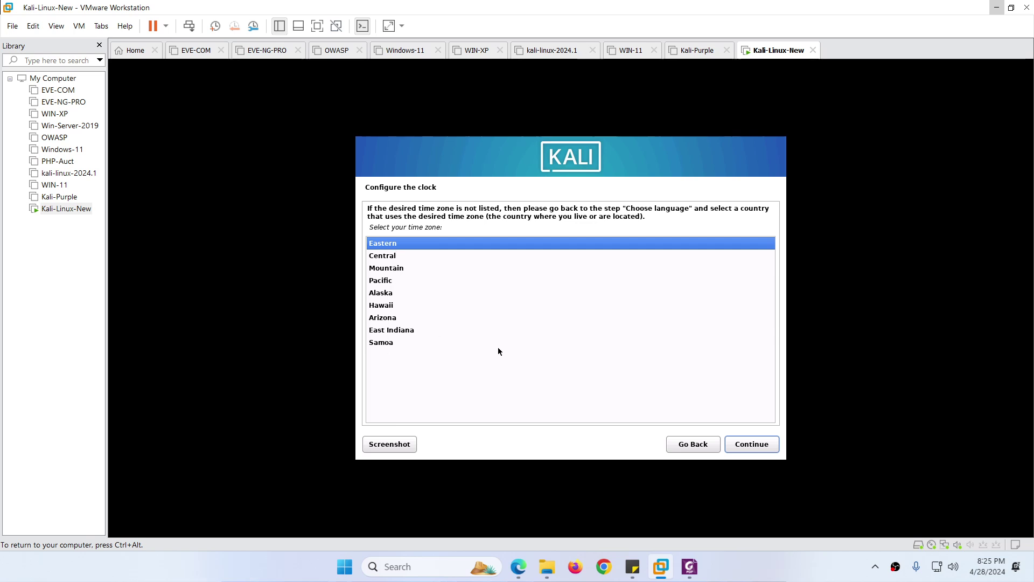
# - Accept the Eastern time zone and choose 'Guided - use entire disk' partitioning
pyautogui.press('Return')
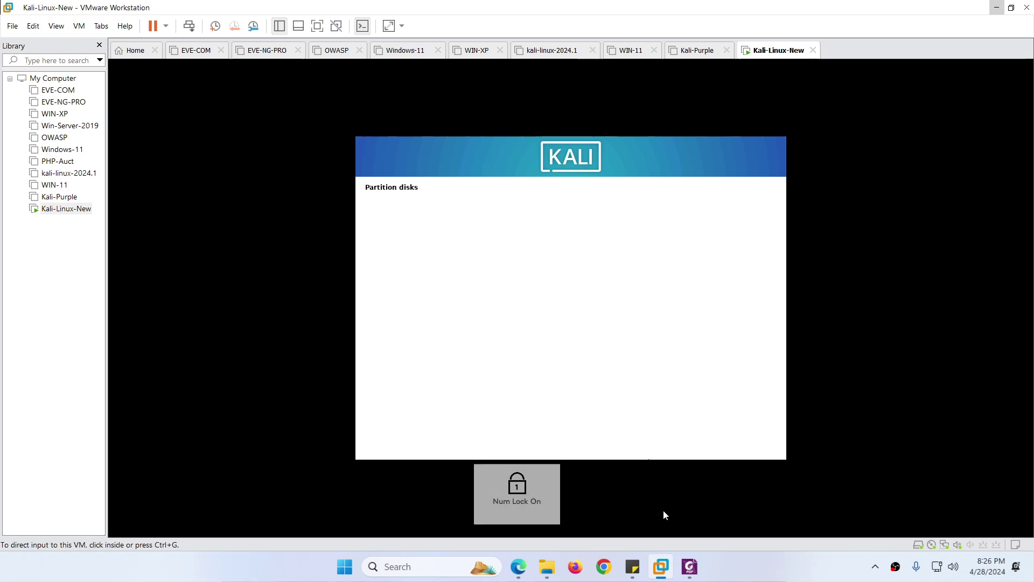
pyautogui.moveTo(685, 570)
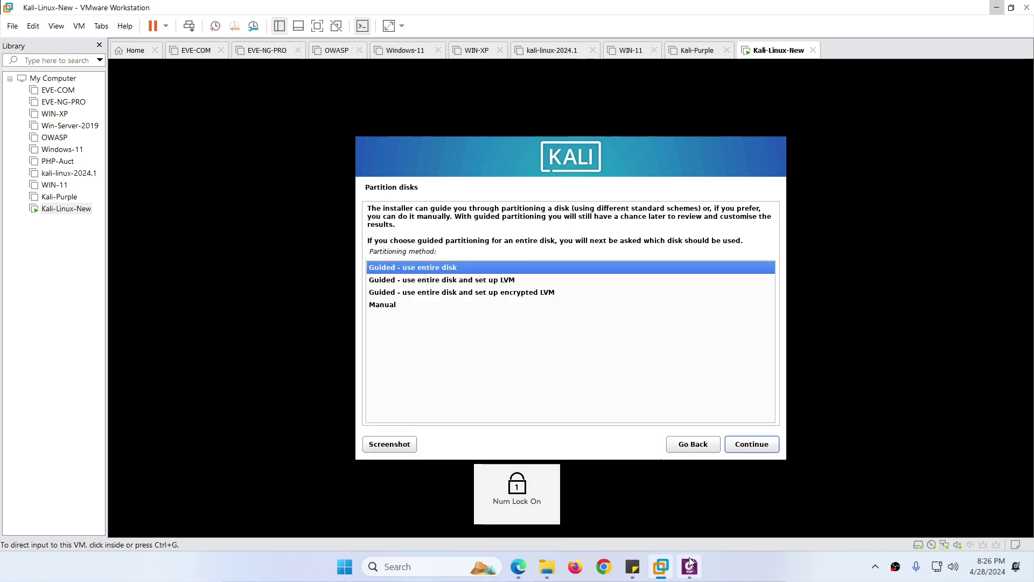
pyautogui.click(419, 271)
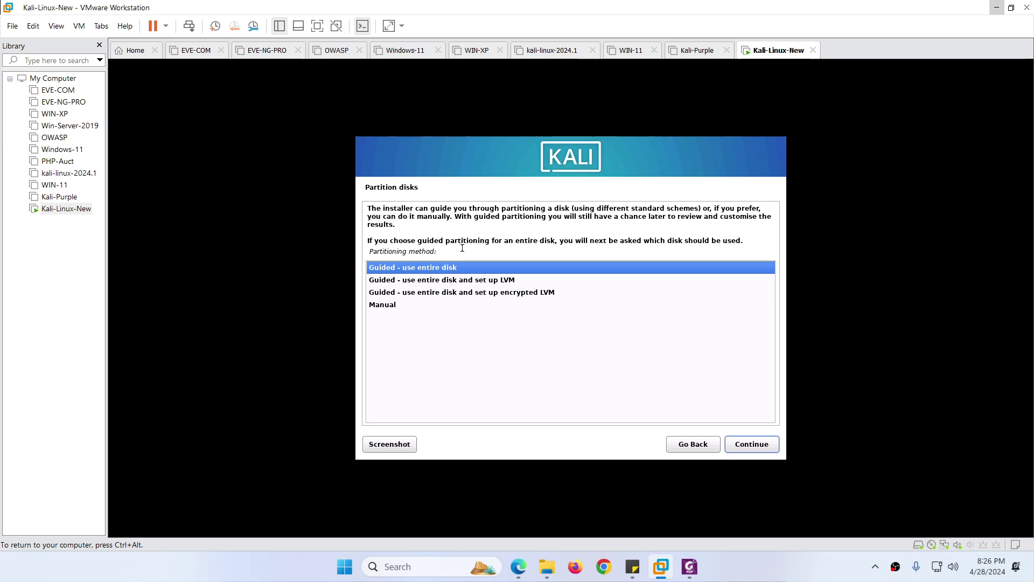
pyautogui.click(752, 445)
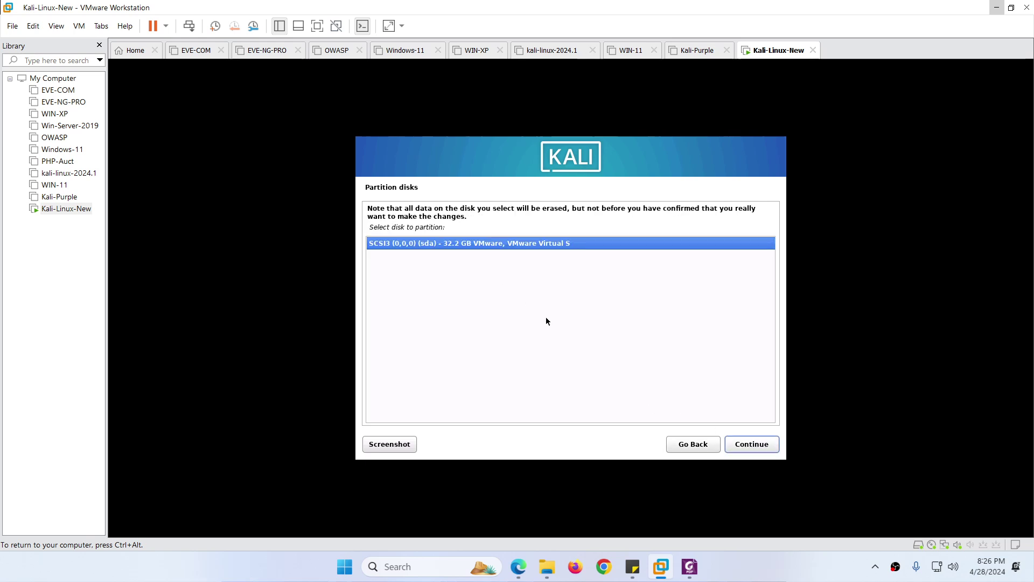
# - Partition the 32.2 GB sda disk as 'All files in one partition', write the changes, and return to the guide
pyautogui.click(750, 445)
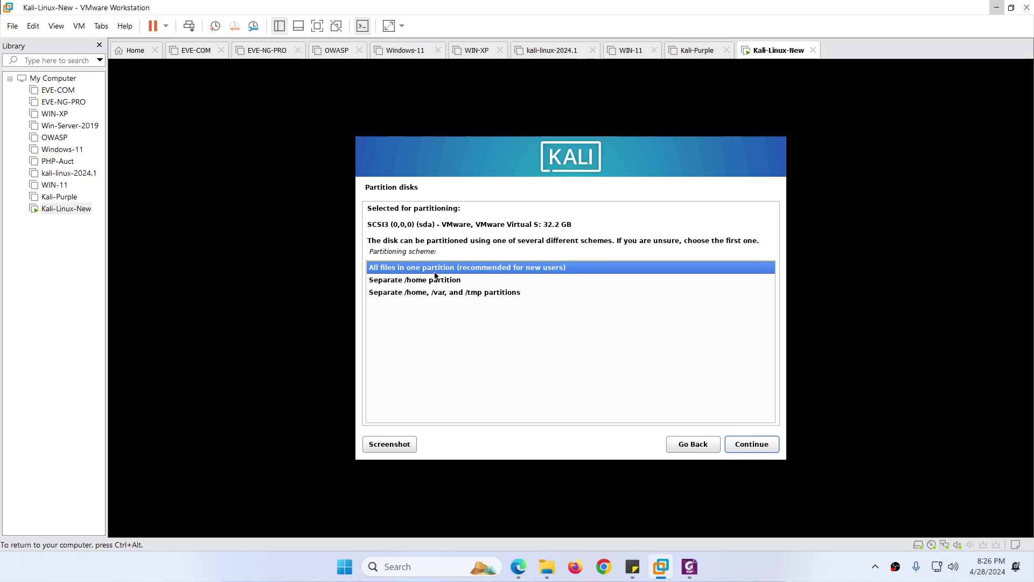
pyautogui.click(749, 445)
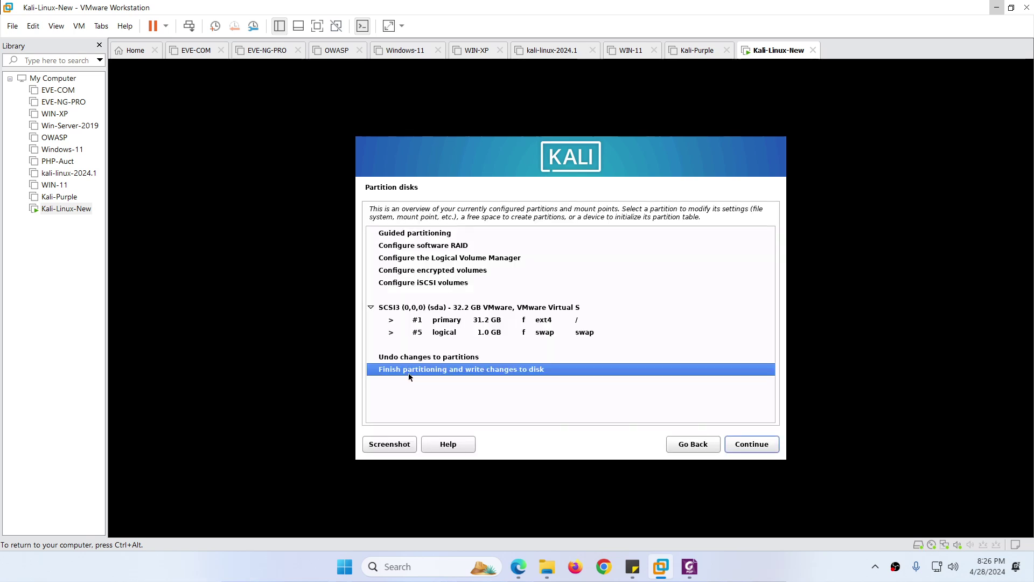
pyautogui.click(754, 445)
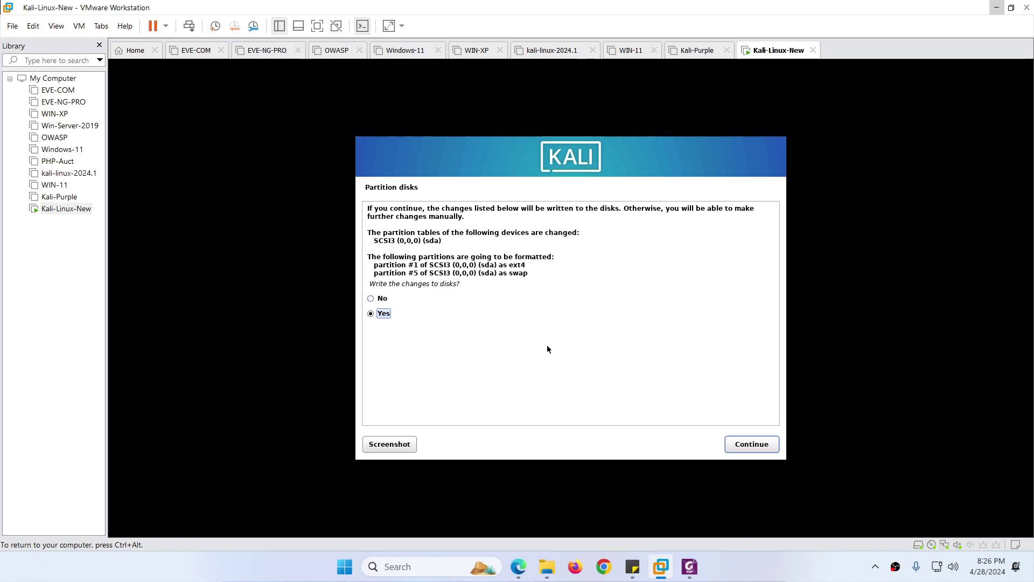
pyautogui.click(746, 443)
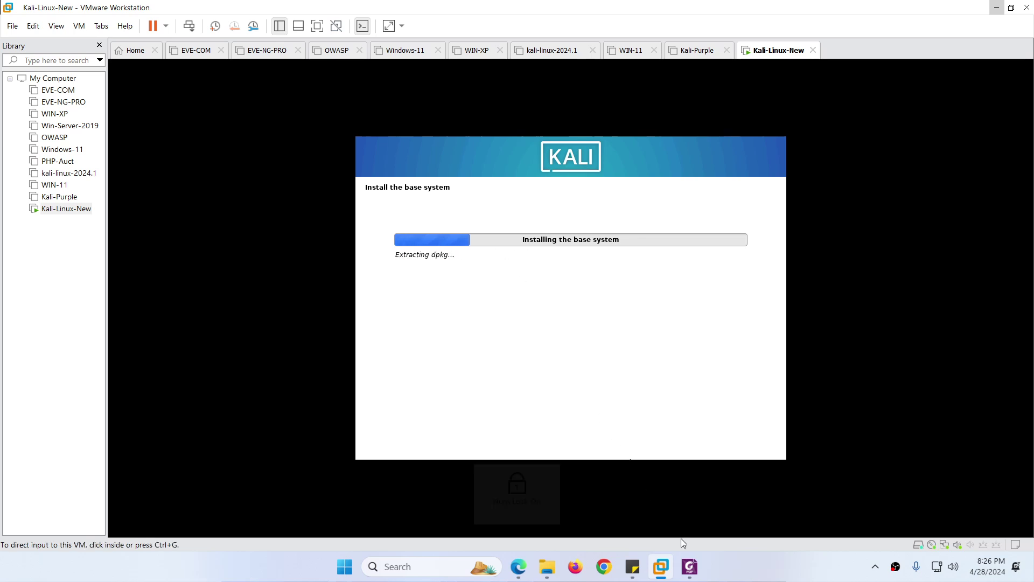
pyautogui.click(689, 567)
# - Scroll past the 'Write changes to disks' screenshot to page 12's Software selection step
pyautogui.scroll(-4, 350, 341)
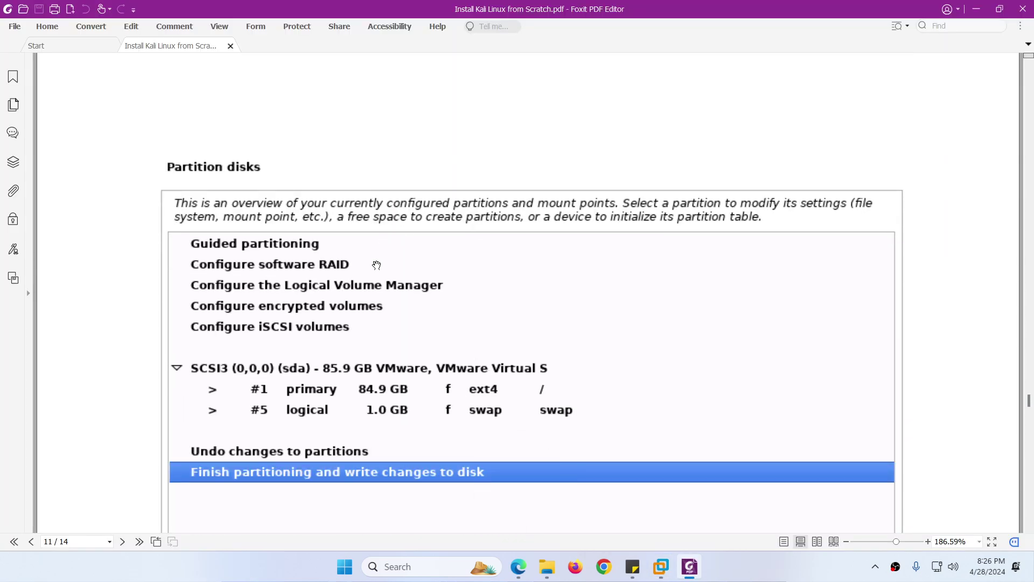
pyautogui.scroll(-5, 353, 345)
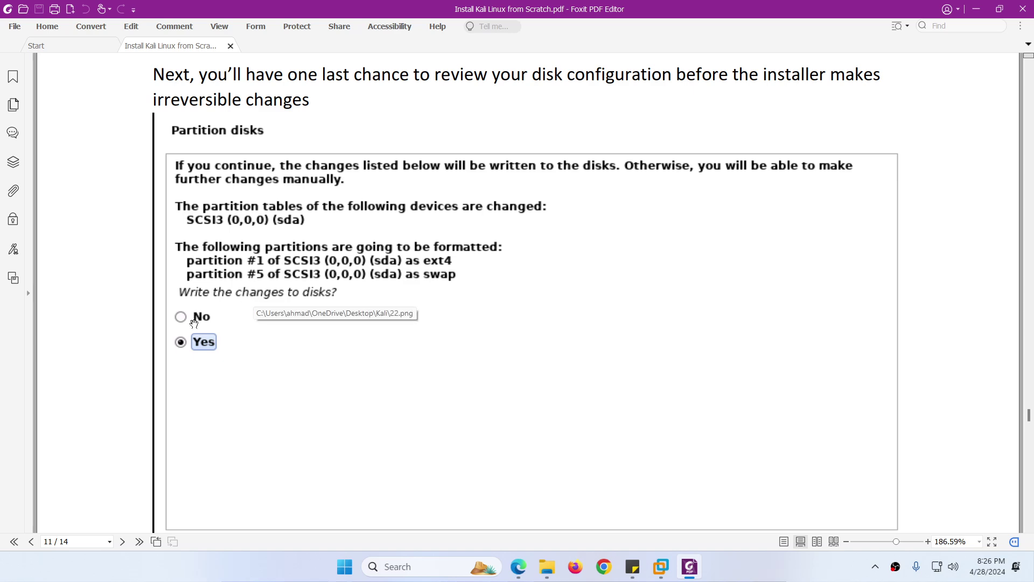
pyautogui.scroll(6, 270, 226)
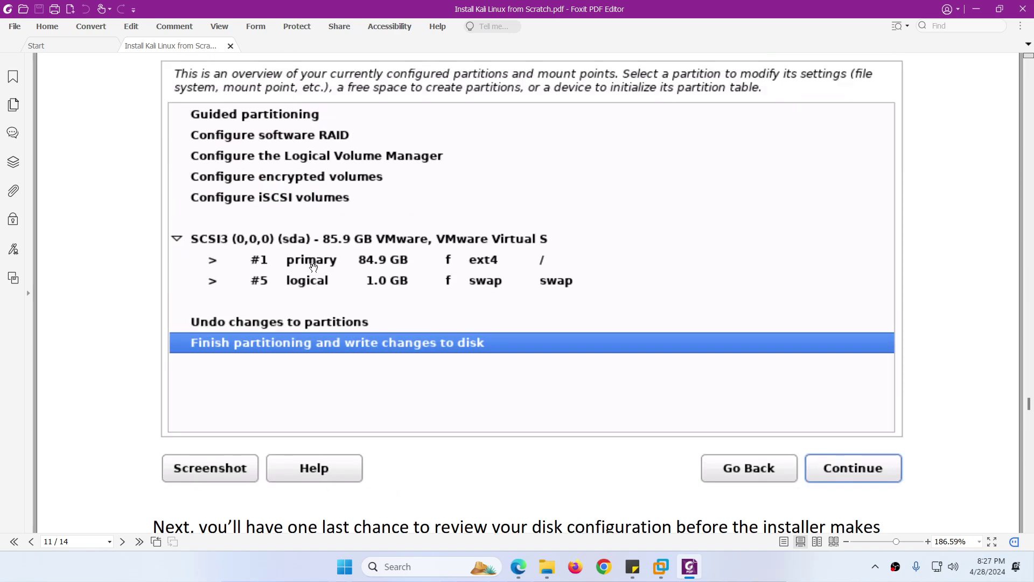
pyautogui.scroll(-3, 310, 261)
pyautogui.scroll(-4, 315, 271)
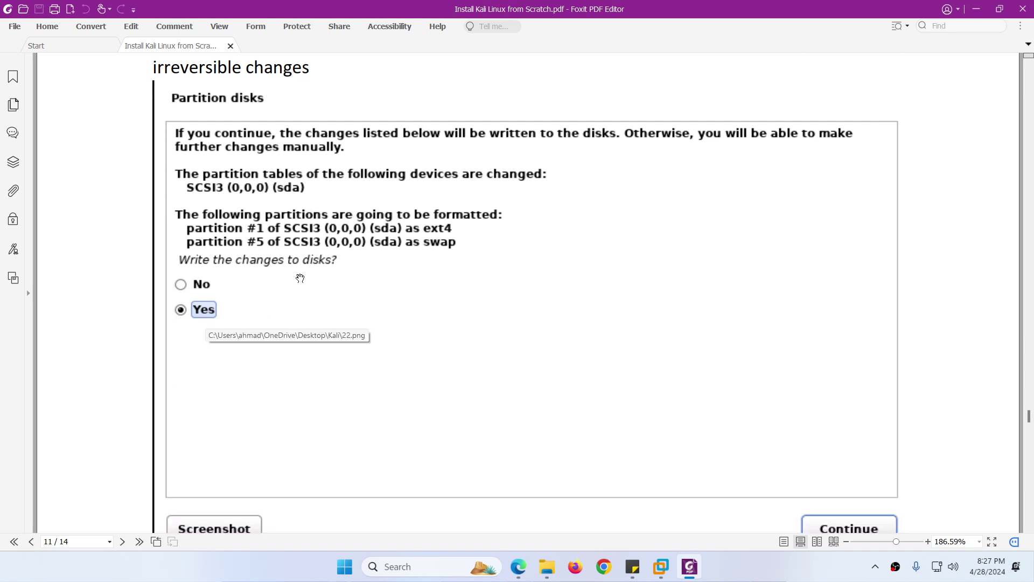
pyautogui.scroll(-2, 307, 285)
pyautogui.scroll(-9, 326, 289)
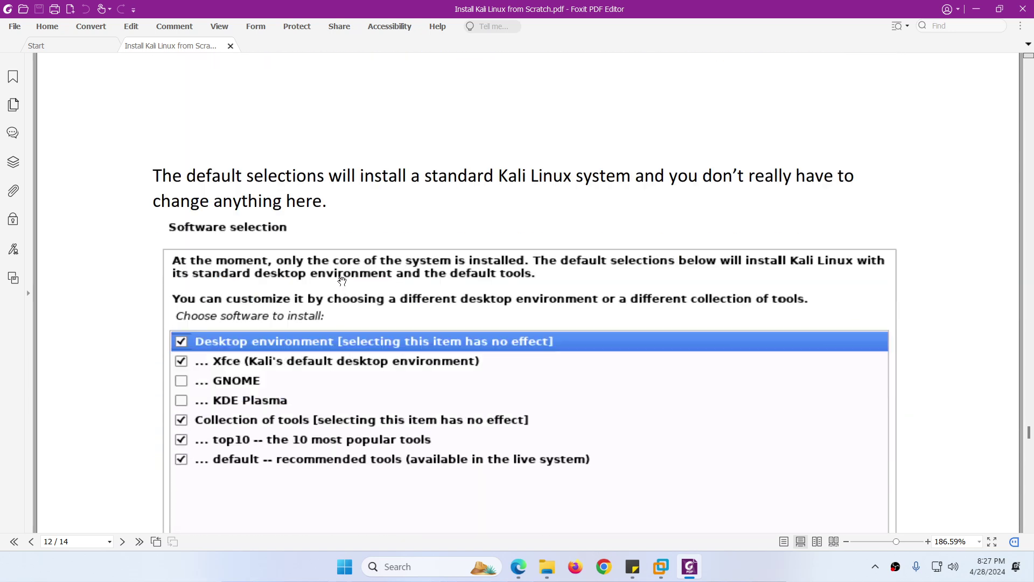
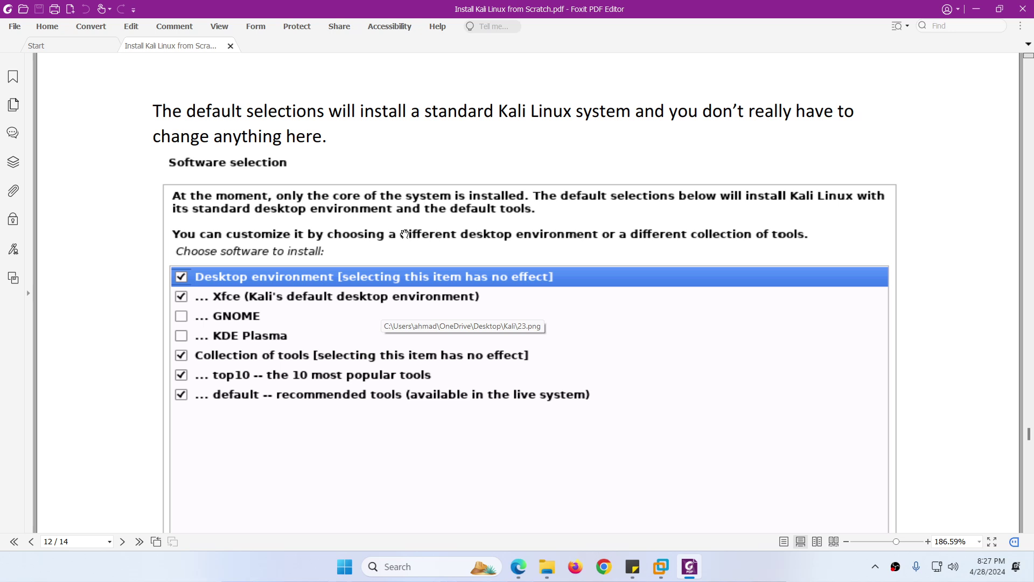
# - Scroll through the guide's Software selection screenshot, which shows Xfce checked
pyautogui.scroll(-1, 405, 234)
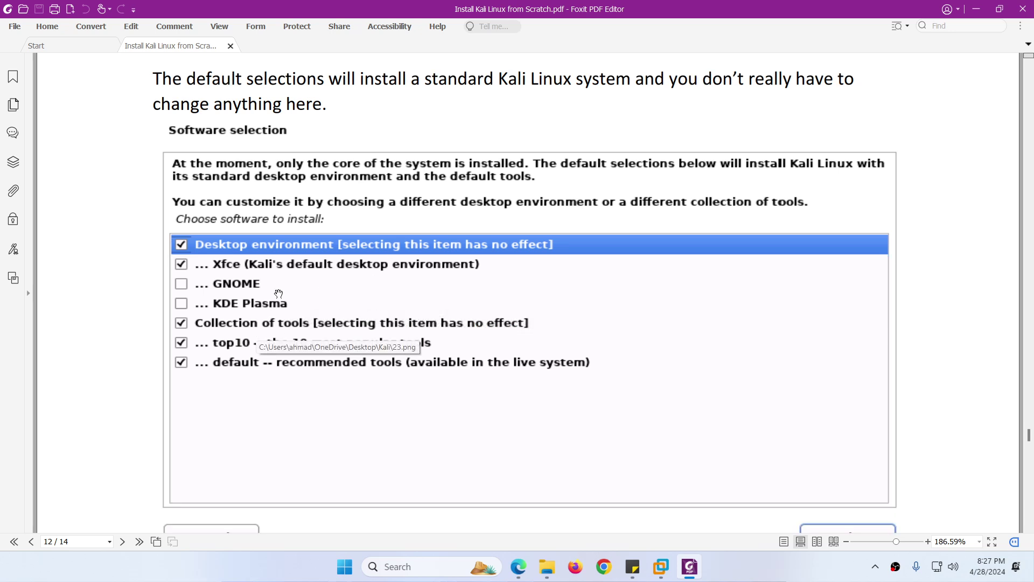
pyautogui.scroll(-1, 278, 293)
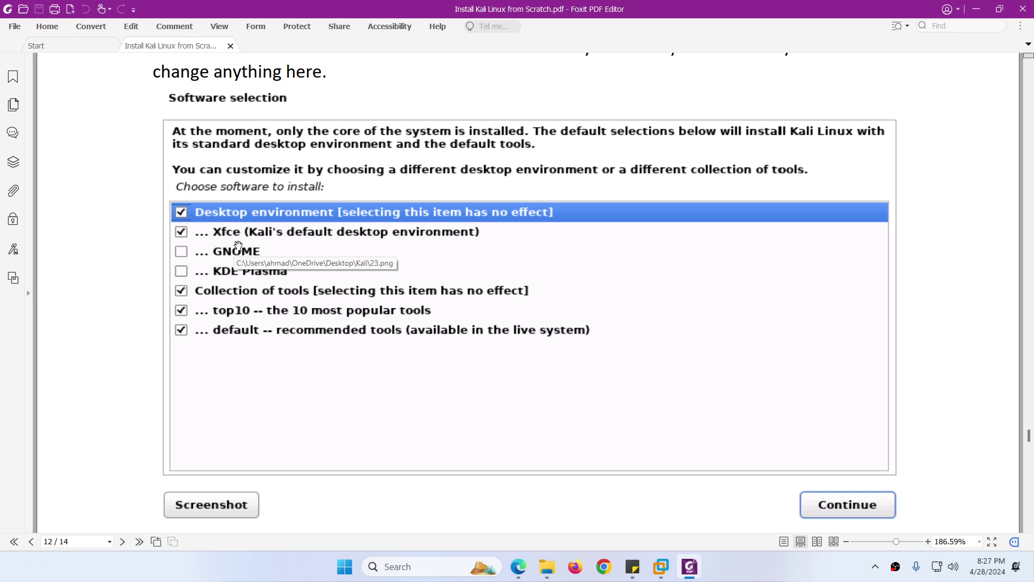
pyautogui.scroll(-1, 239, 246)
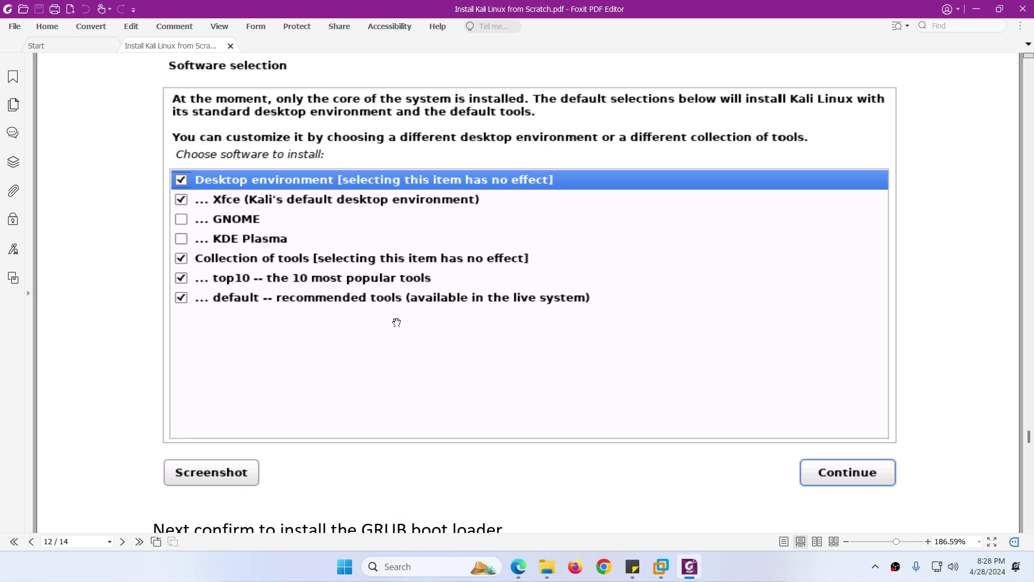
pyautogui.scroll(2, 377, 269)
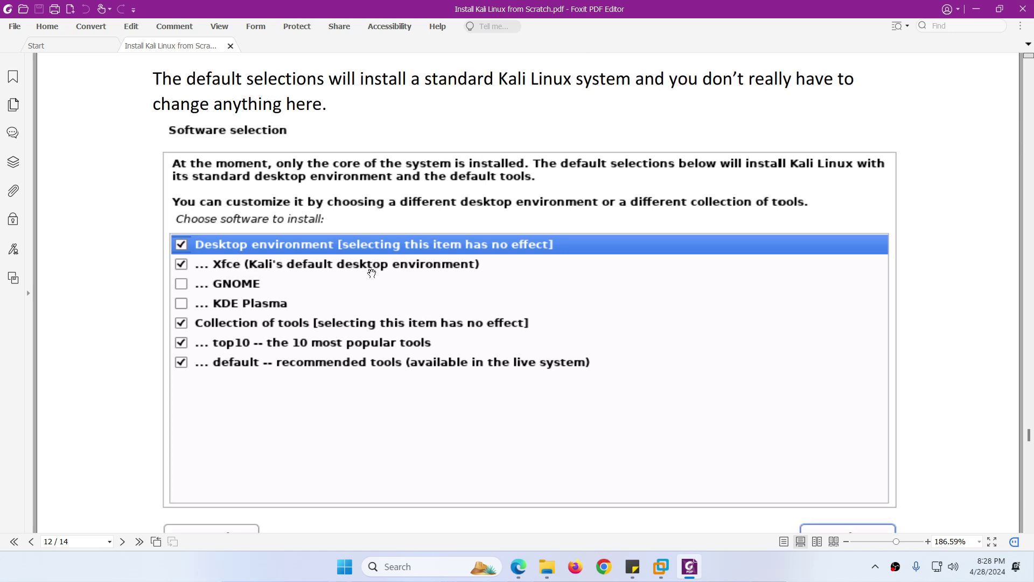
pyautogui.scroll(-1, 372, 264)
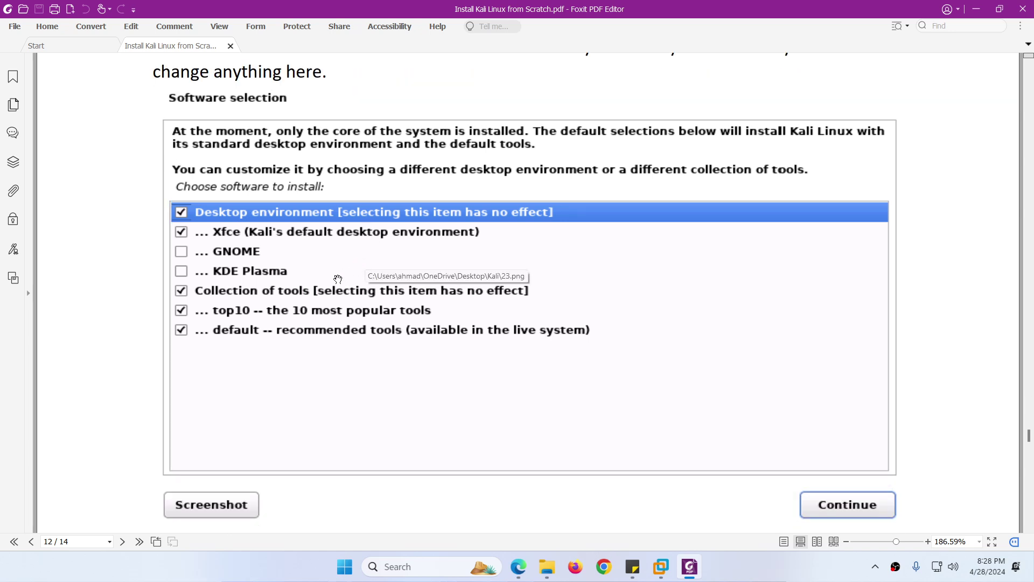
pyautogui.scroll(-2, 337, 274)
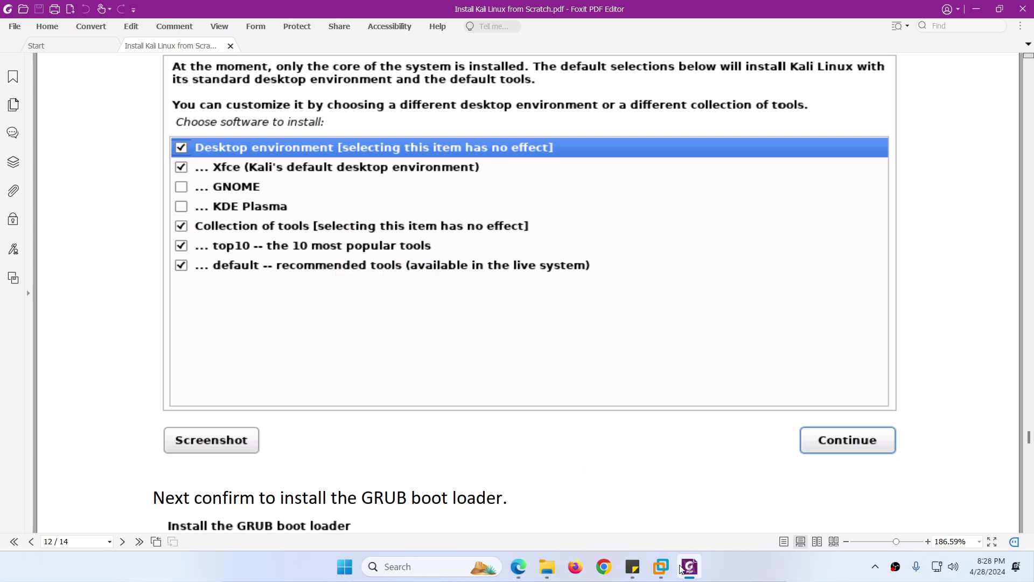
# - Switch back to the Kali-Linux-New VM and continue with the default software selection
pyautogui.moveTo(661, 566)
pyautogui.click(939, 497)
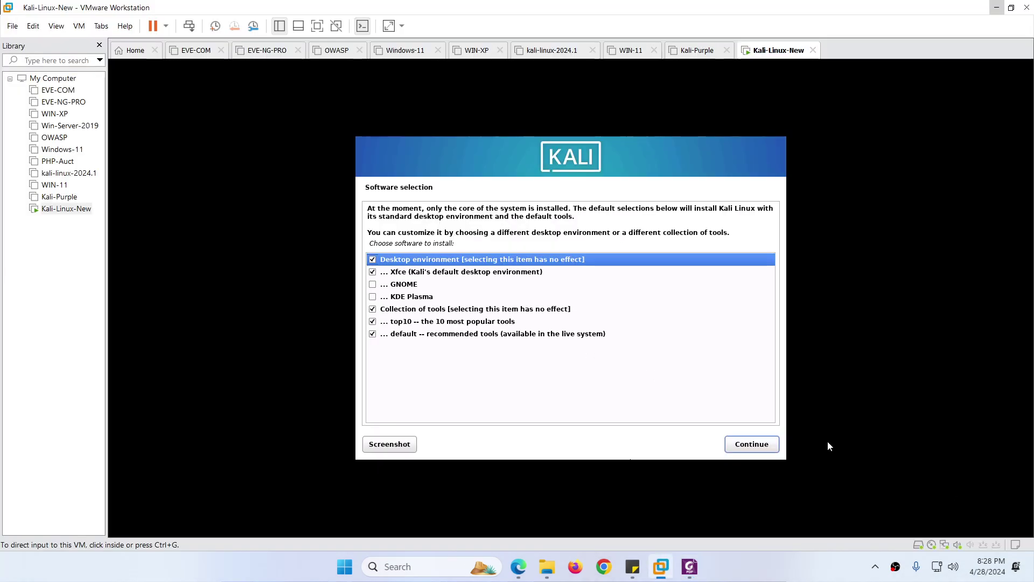
pyautogui.click(828, 445)
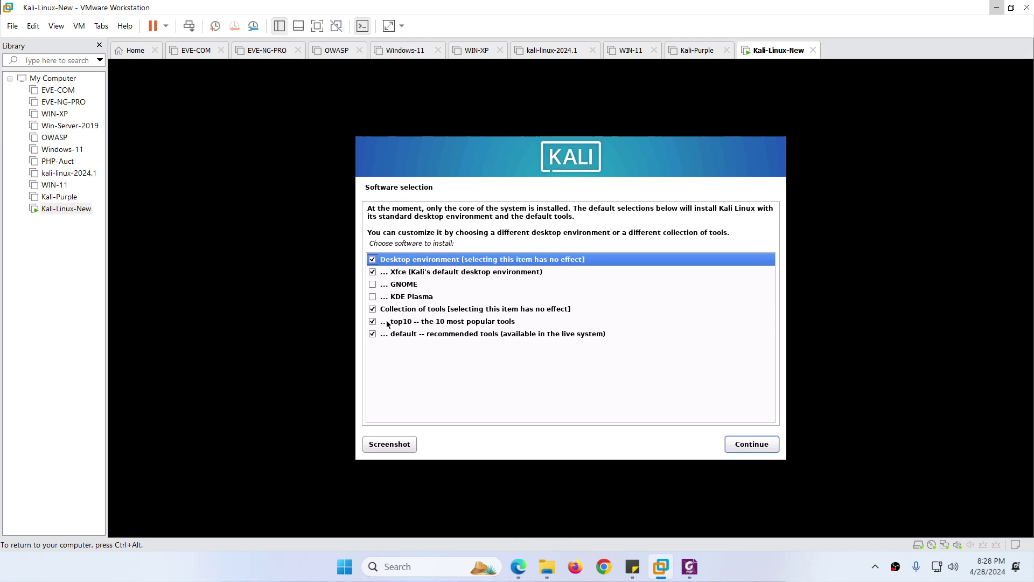
pyautogui.click(741, 444)
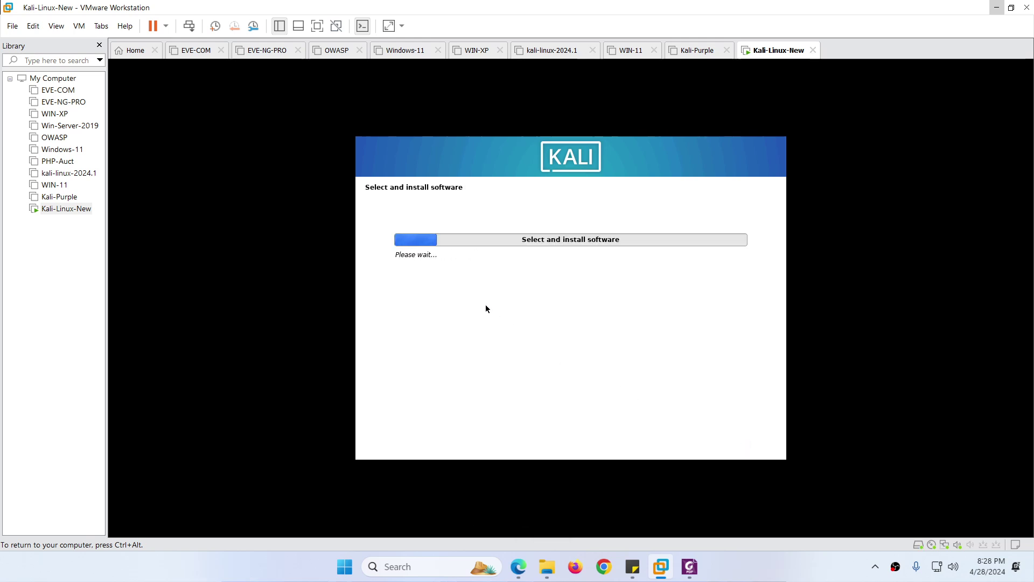
# - Bring the PDF guide forward and scroll to page 13's GRUB install to /dev/sda
pyautogui.click(690, 567)
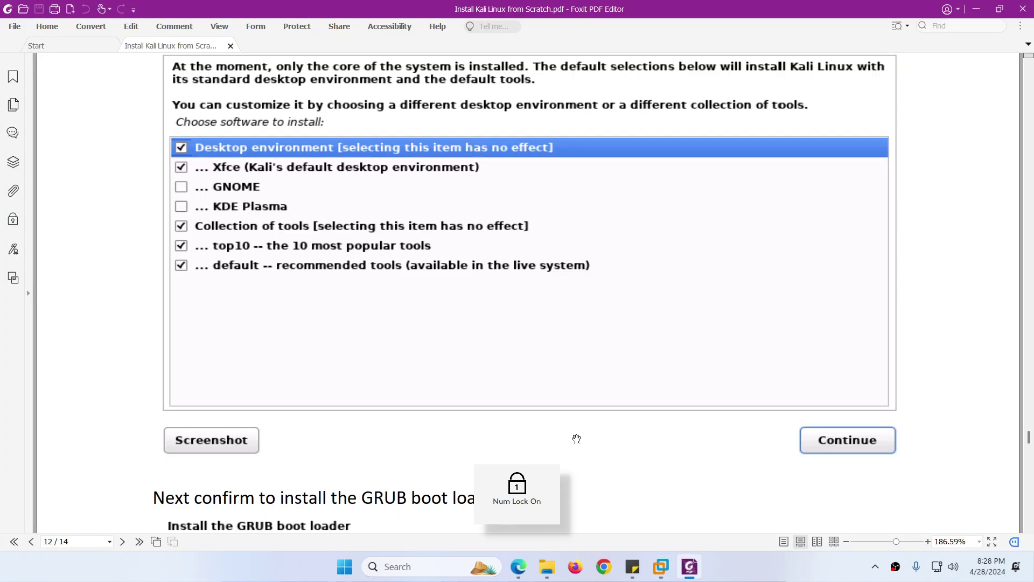
pyautogui.scroll(-3, 420, 325)
pyautogui.scroll(-4, 394, 305)
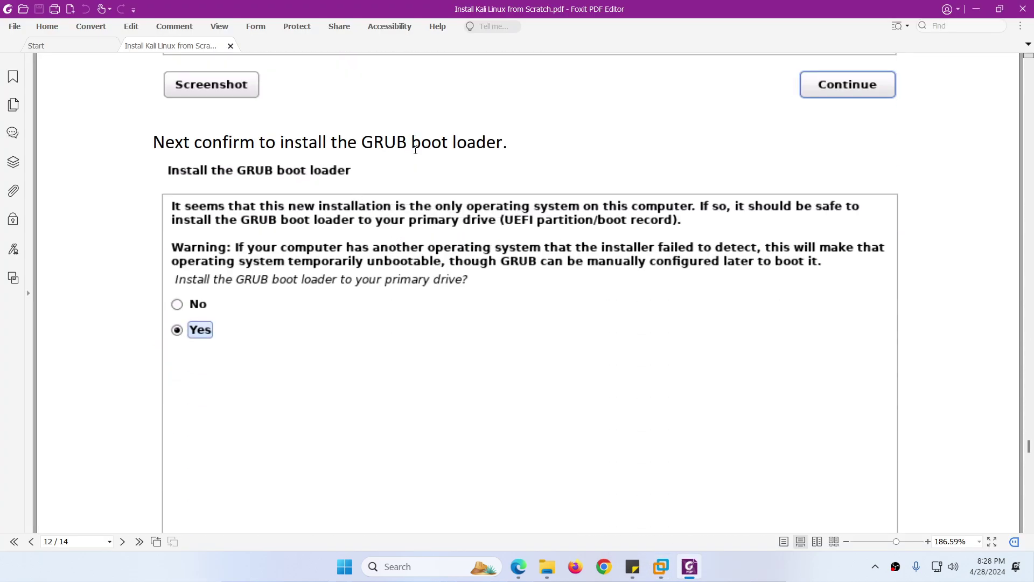
pyautogui.scroll(-1, 334, 315)
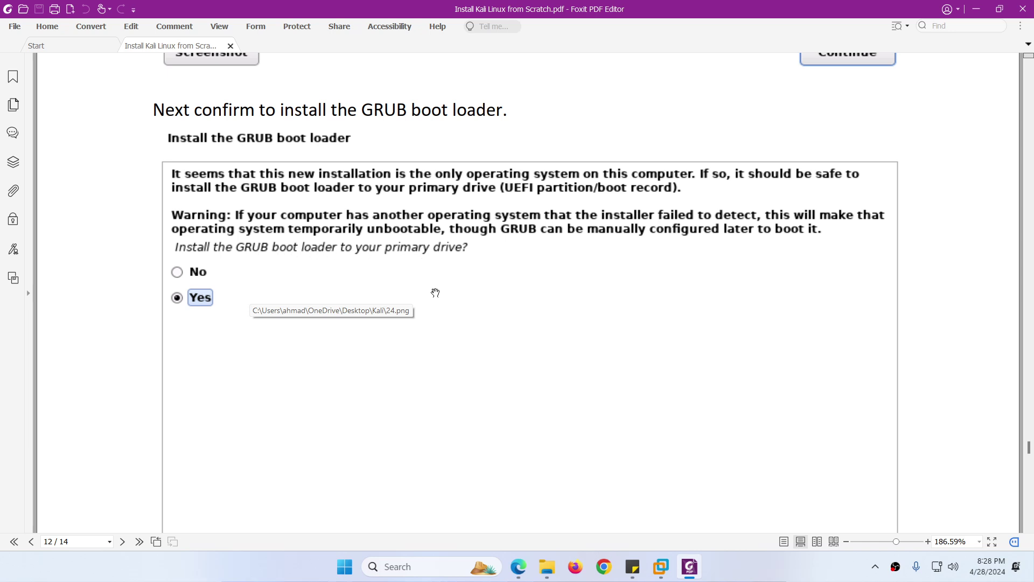
pyautogui.scroll(-3, 437, 303)
pyautogui.scroll(-10, 415, 298)
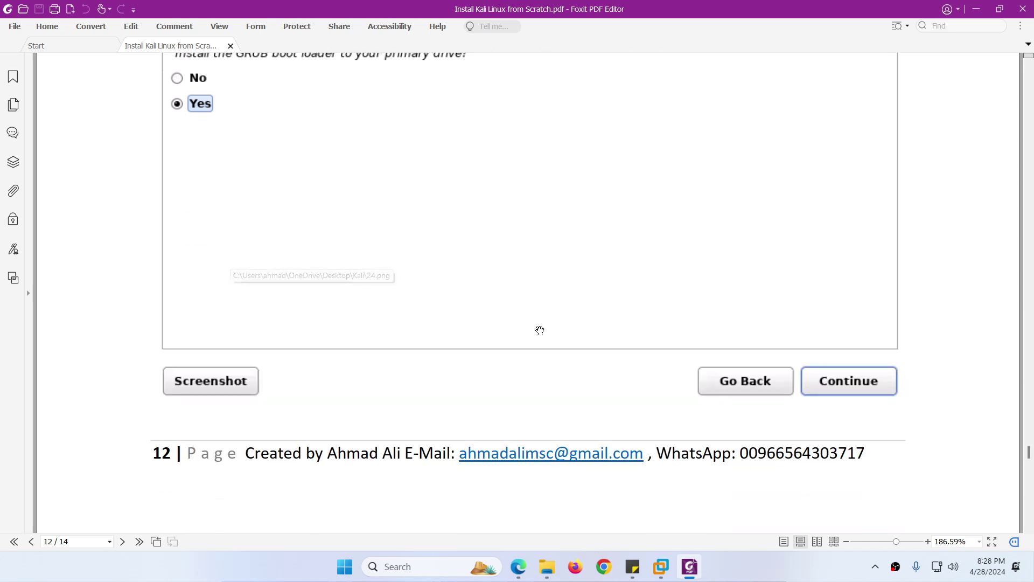
pyautogui.scroll(-1, 414, 298)
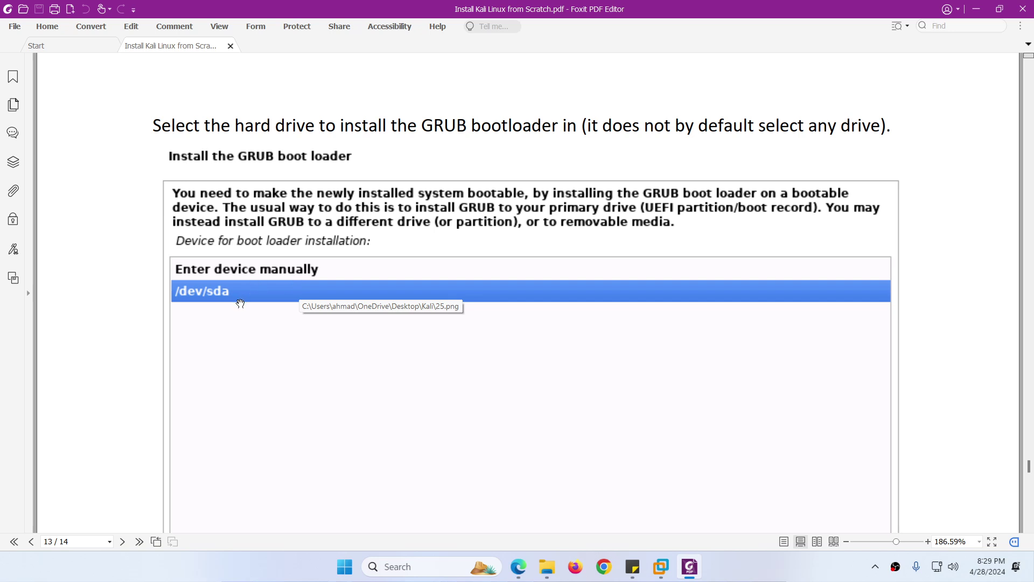
# - Read page 14's Installation complete and login steps, then bring up the VMware VM previews
pyautogui.scroll(-3, 240, 304)
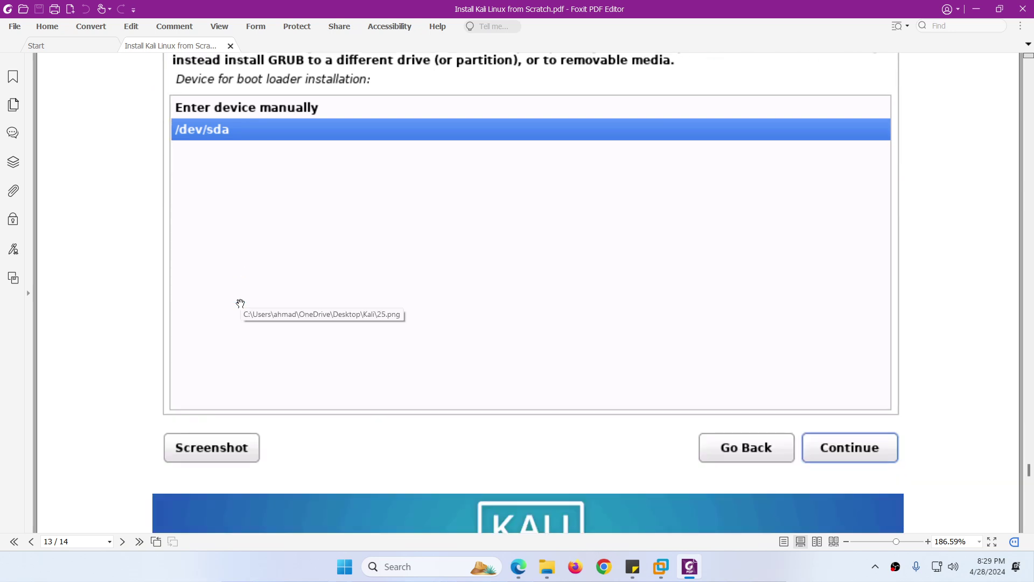
pyautogui.scroll(-2, 240, 303)
pyautogui.scroll(-5, 326, 292)
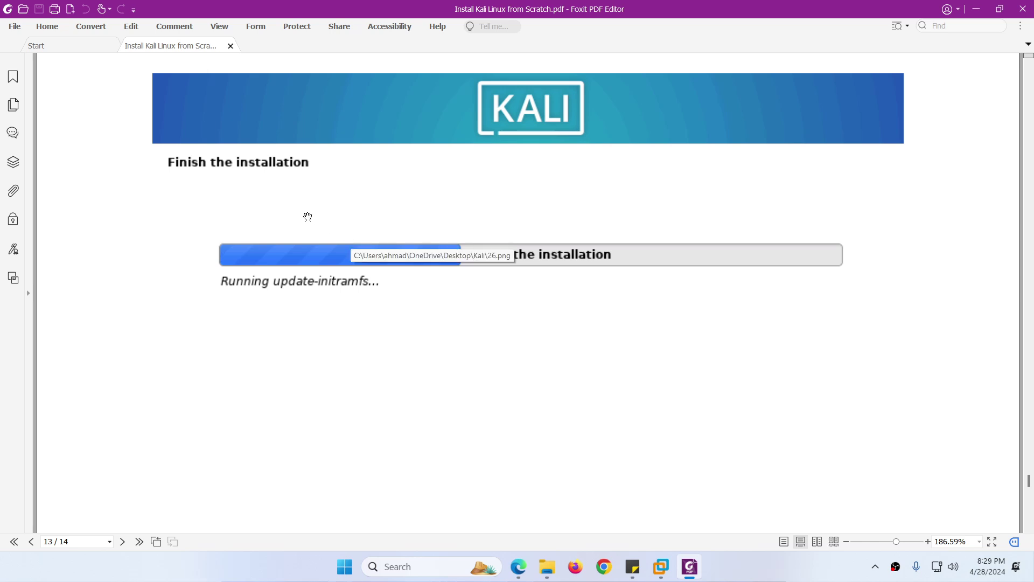
pyautogui.scroll(-6, 308, 217)
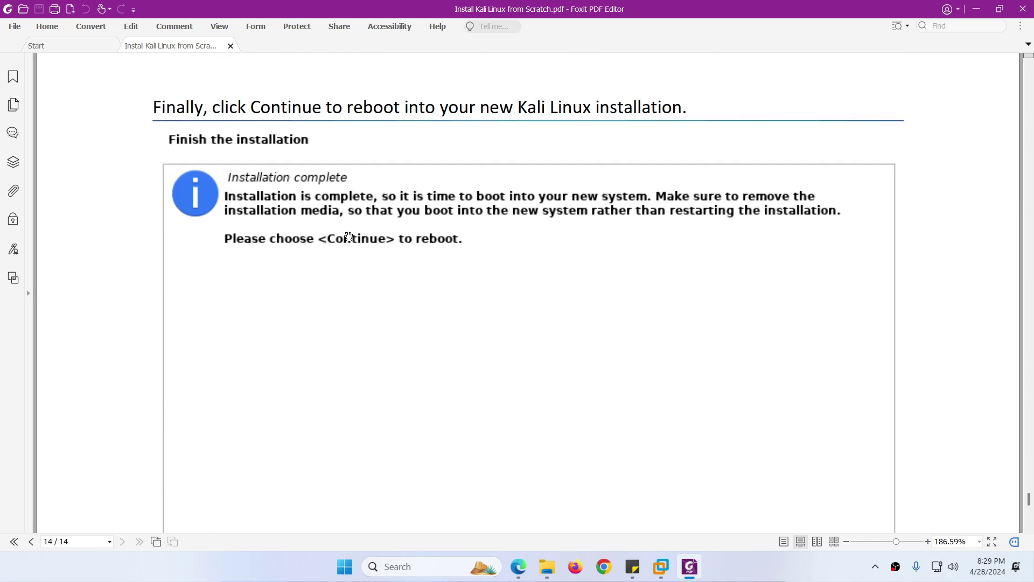
pyautogui.scroll(-5, 350, 240)
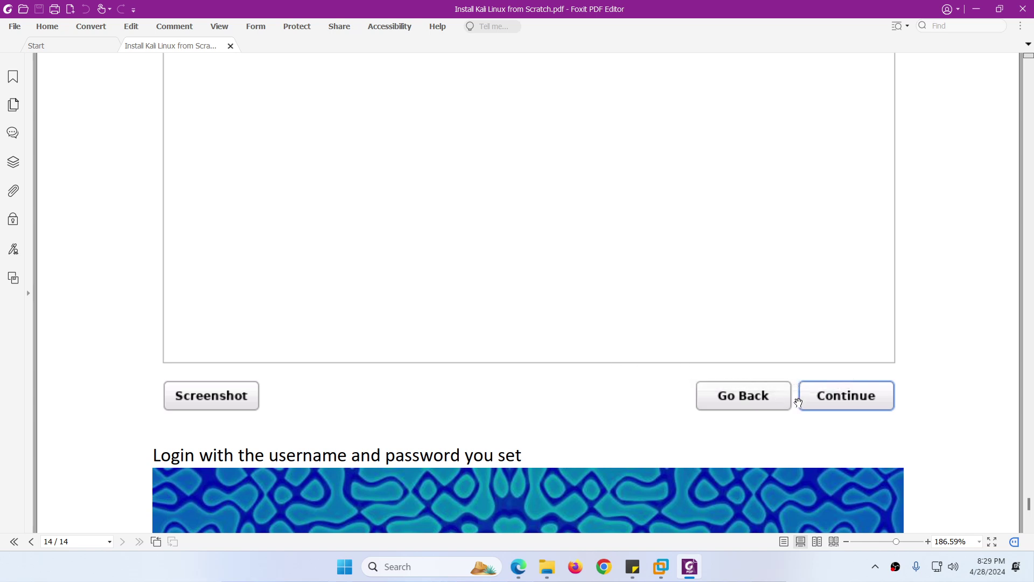
pyautogui.scroll(-5, 383, 280)
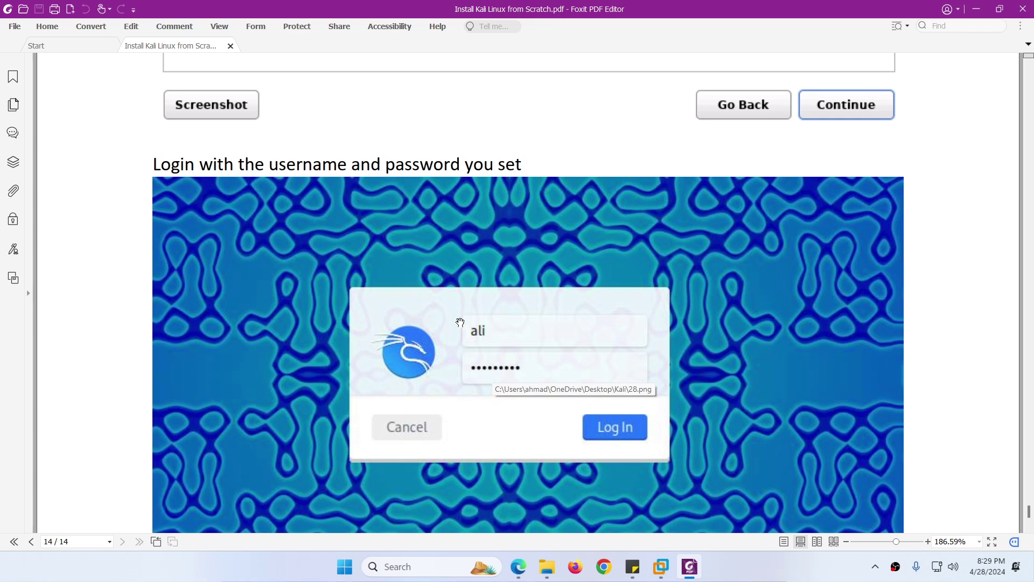
pyautogui.scroll(-3, 458, 324)
pyautogui.scroll(3, 429, 303)
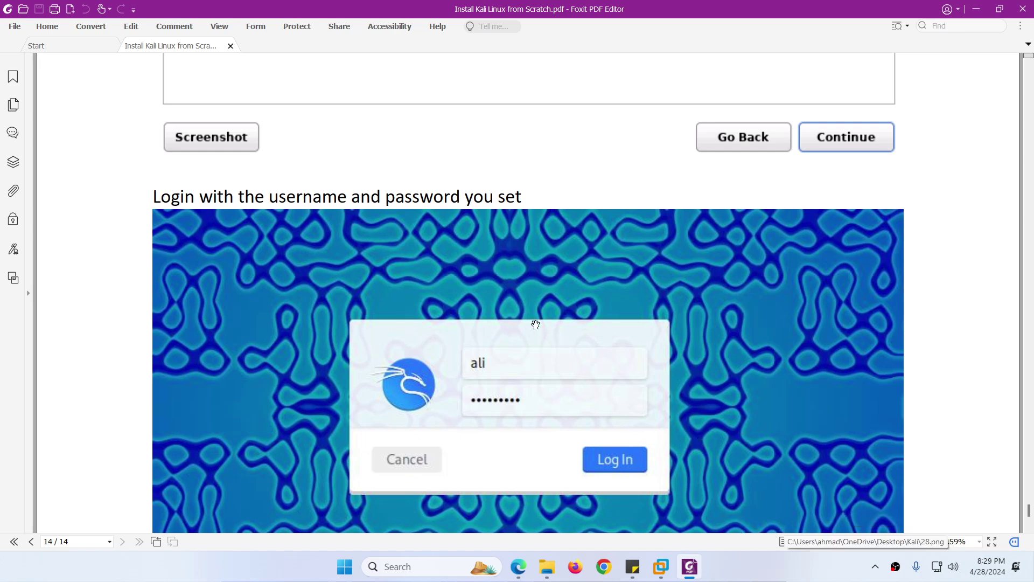
pyautogui.click(662, 564)
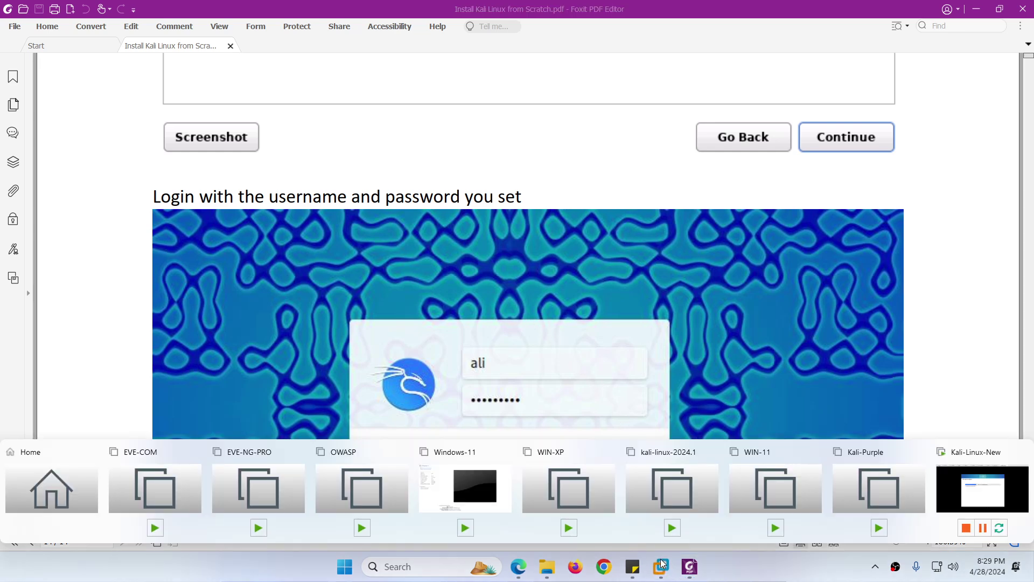
# - Return to Kali-Linux-New and let the software install run until the GRUB prompt appears
pyautogui.click(940, 493)
pyautogui.click(464, 301)
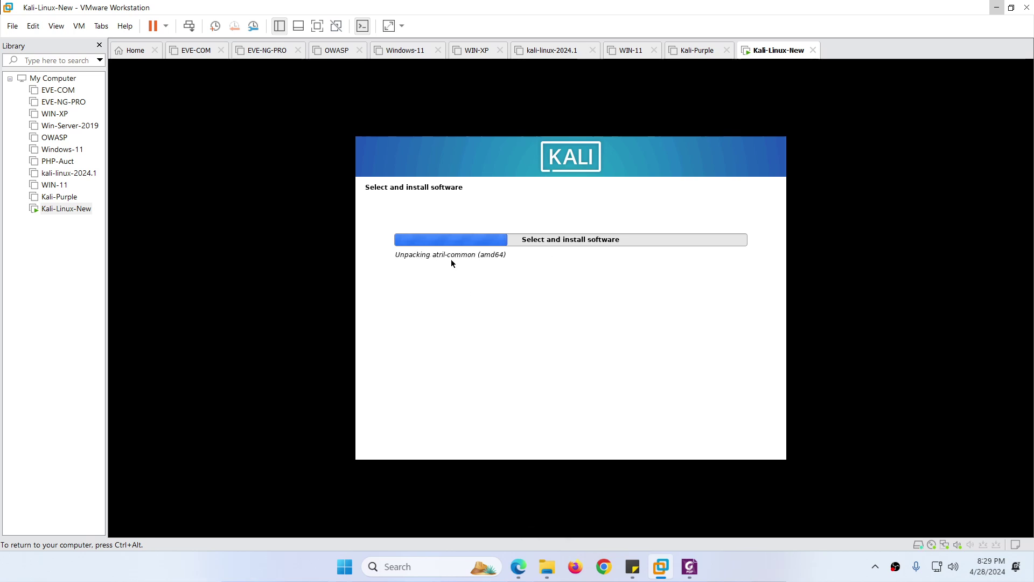
pyautogui.hotkey('ctrl', 'alt')
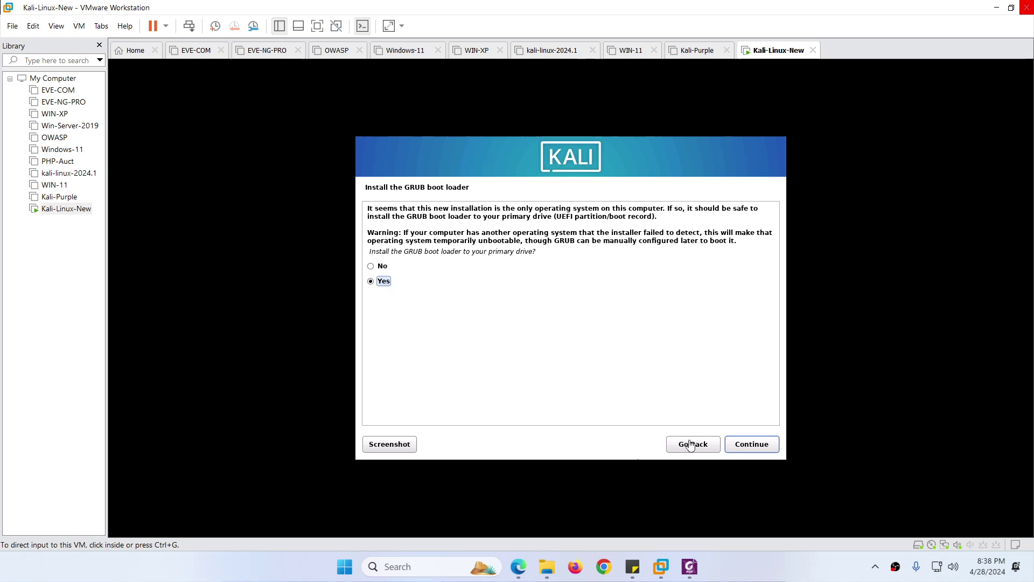
# - Install the GRUB boot loader to /dev/sda, then bring the PDF guide forward
pyautogui.click(741, 448)
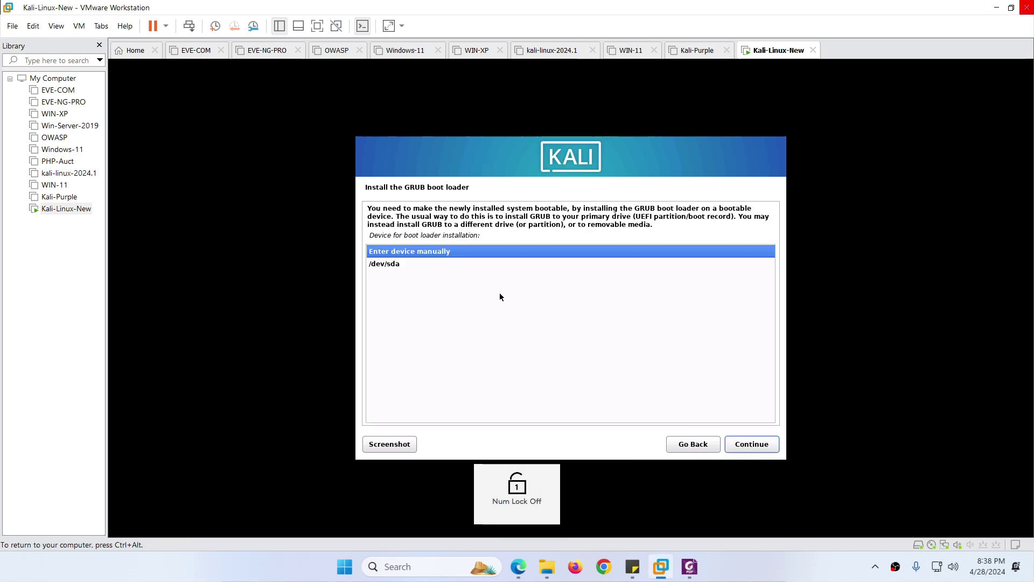
pyautogui.click(388, 265)
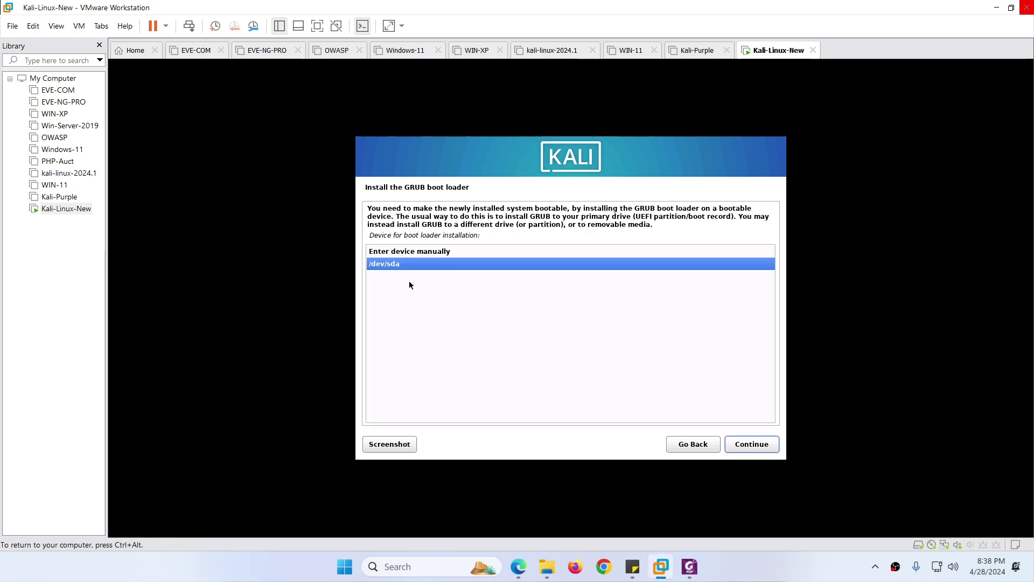
pyautogui.click(746, 444)
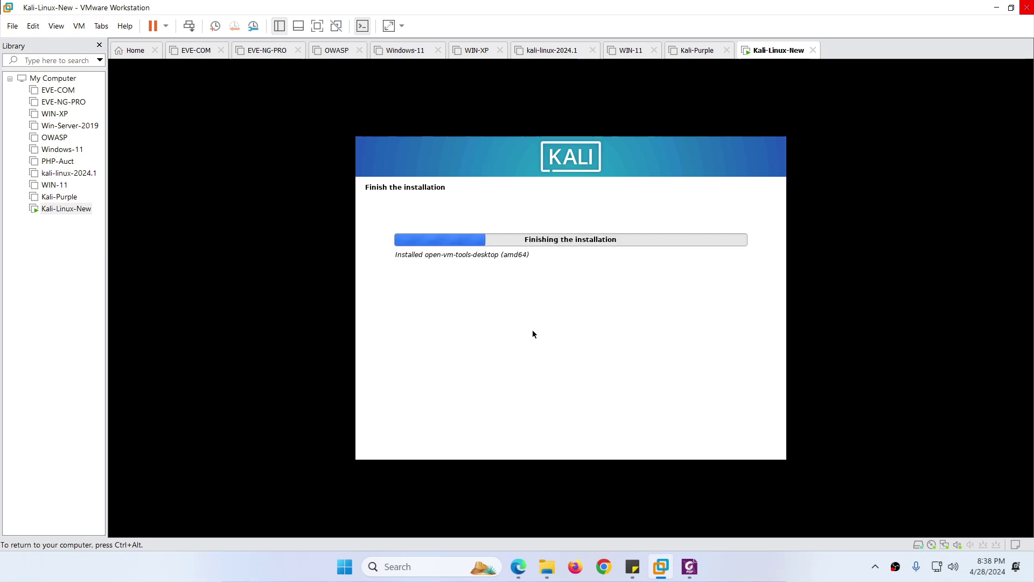
pyautogui.click(690, 567)
# - Scroll through guide pages 13–14, ending at the final login step
pyautogui.scroll(10, 531, 382)
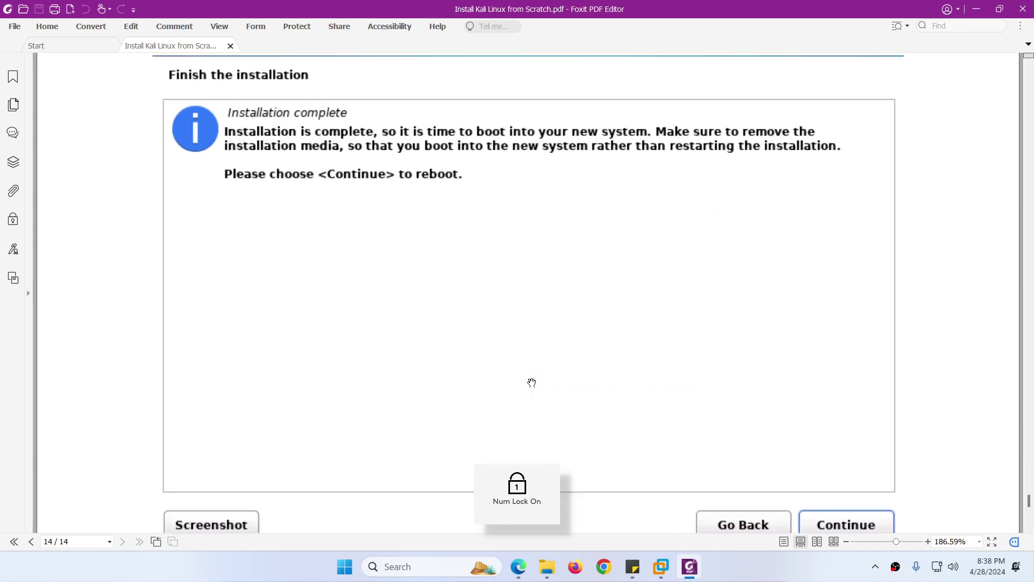
pyautogui.scroll(15, 531, 382)
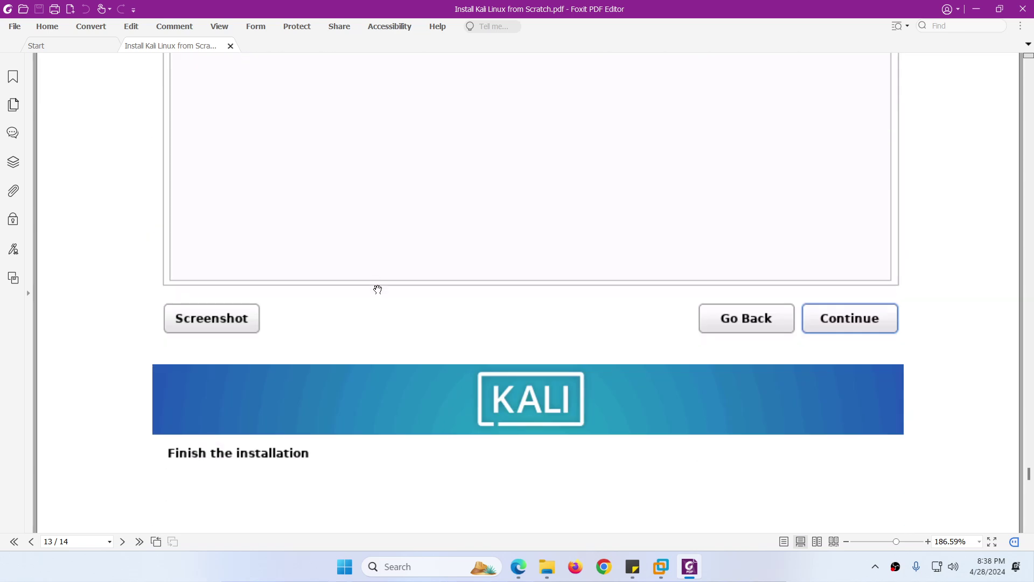
pyautogui.scroll(-12, 367, 286)
pyautogui.scroll(-4, 458, 323)
pyautogui.scroll(4, 403, 295)
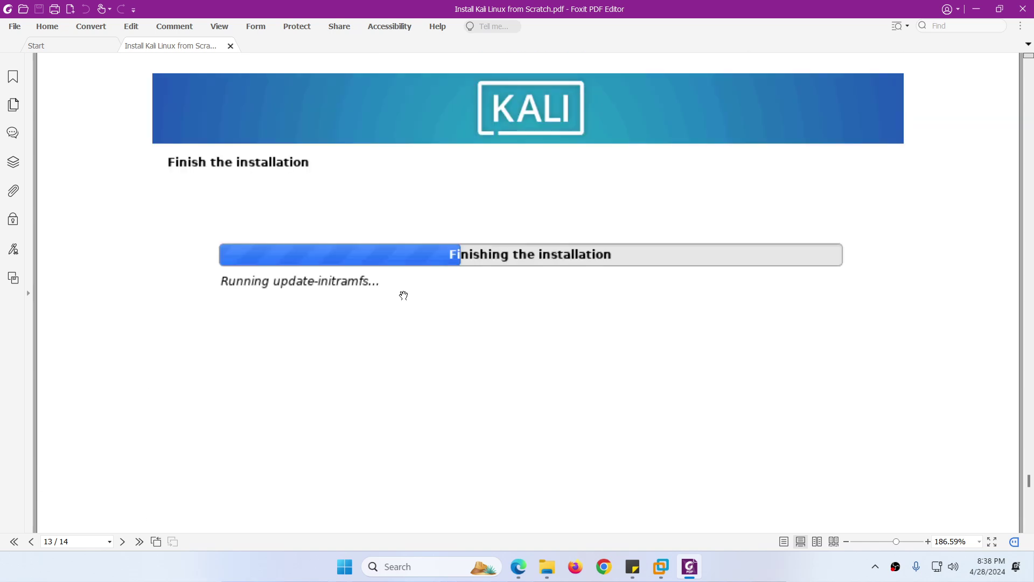
pyautogui.scroll(-10, 441, 310)
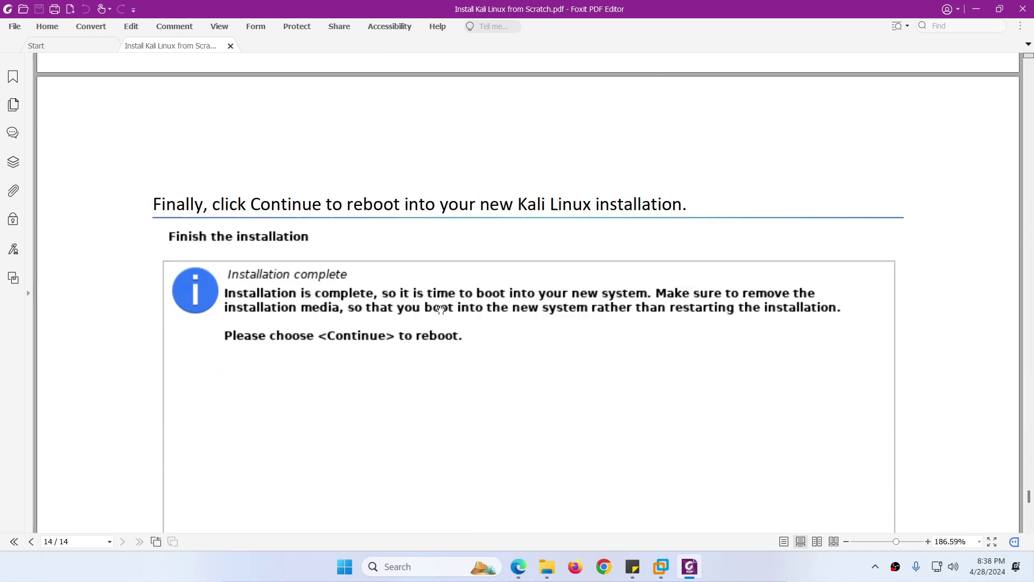
pyautogui.scroll(-7, 441, 310)
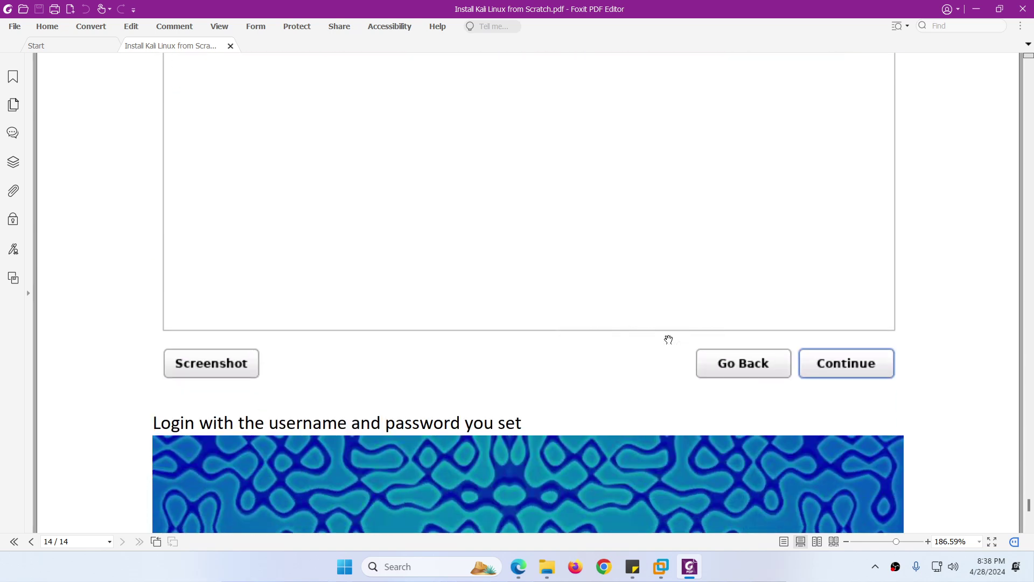
pyautogui.scroll(6, 335, 266)
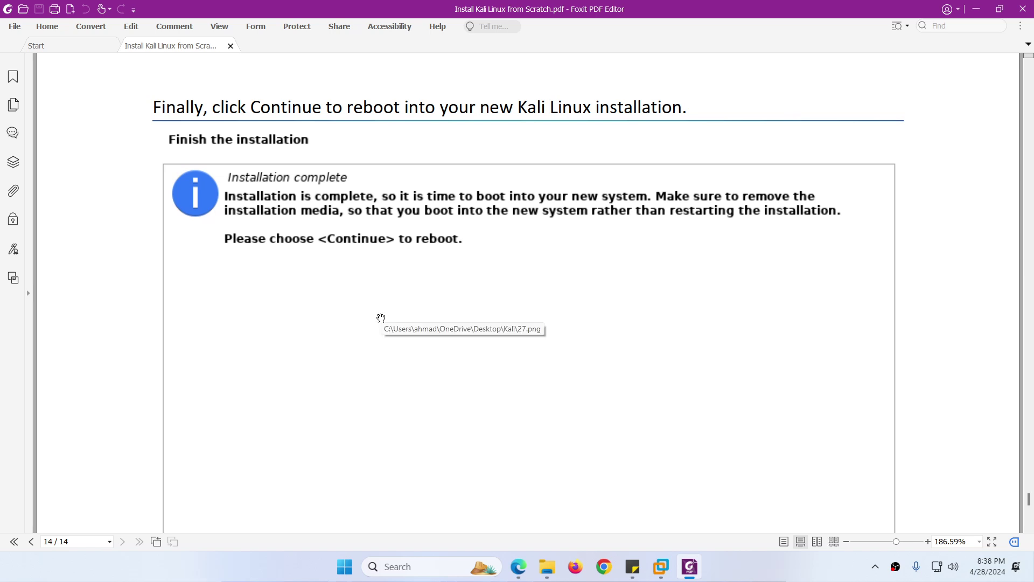
pyautogui.scroll(-6, 439, 342)
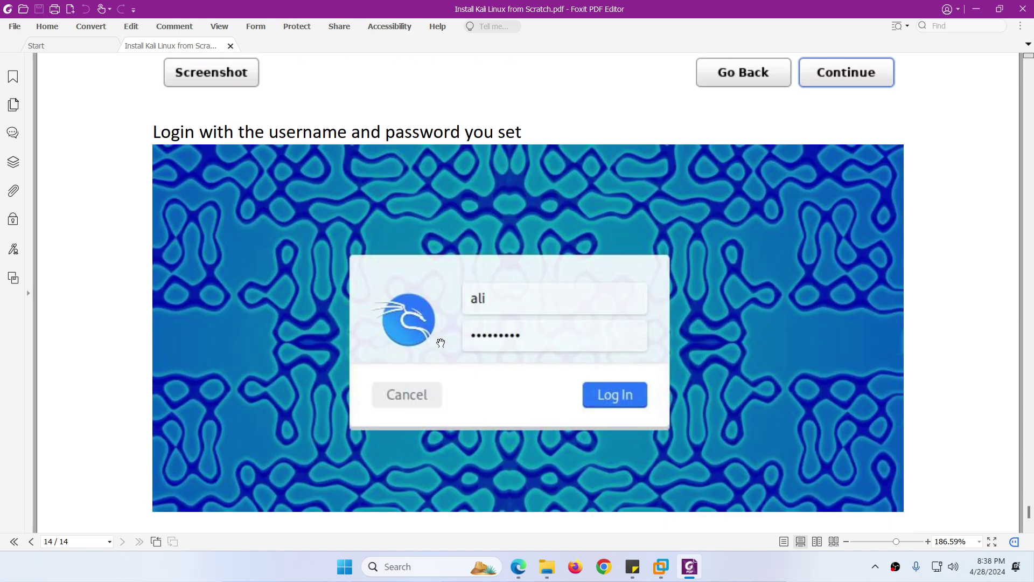
pyautogui.scroll(-1, 440, 343)
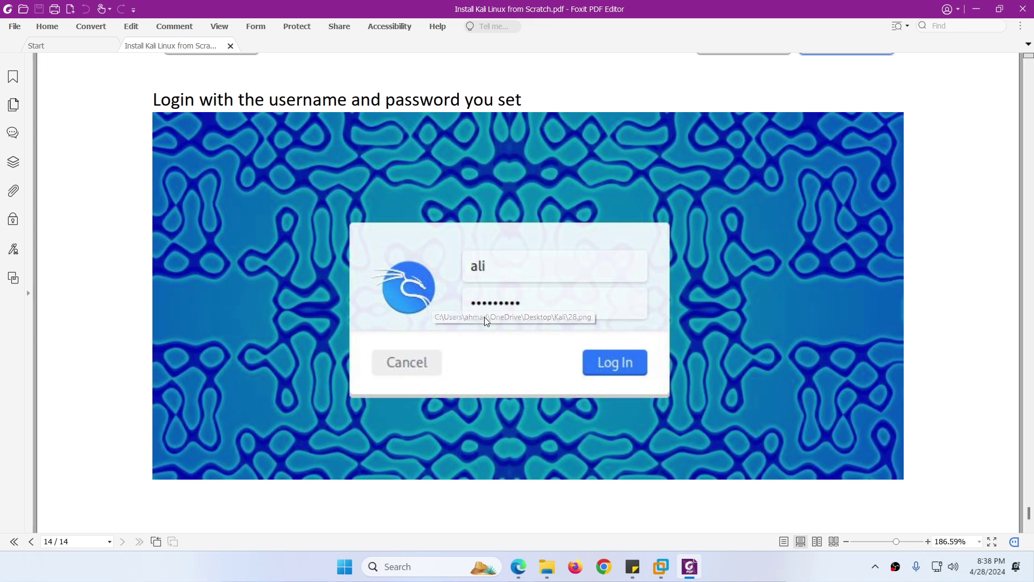
# - Hide the guide and continue from Installation complete to reboot Kali to its login screen
pyautogui.click(690, 567)
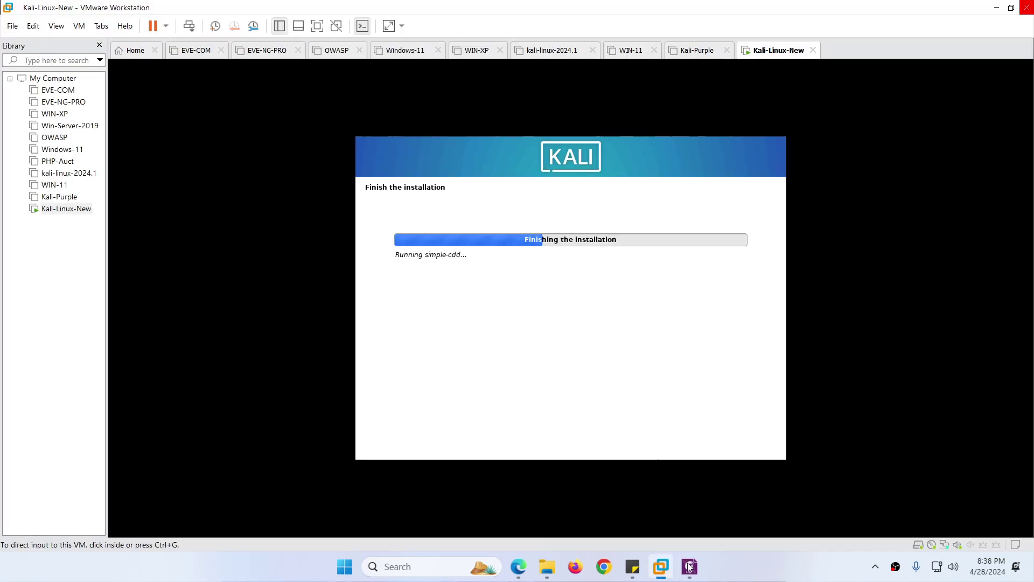
pyautogui.click(551, 343)
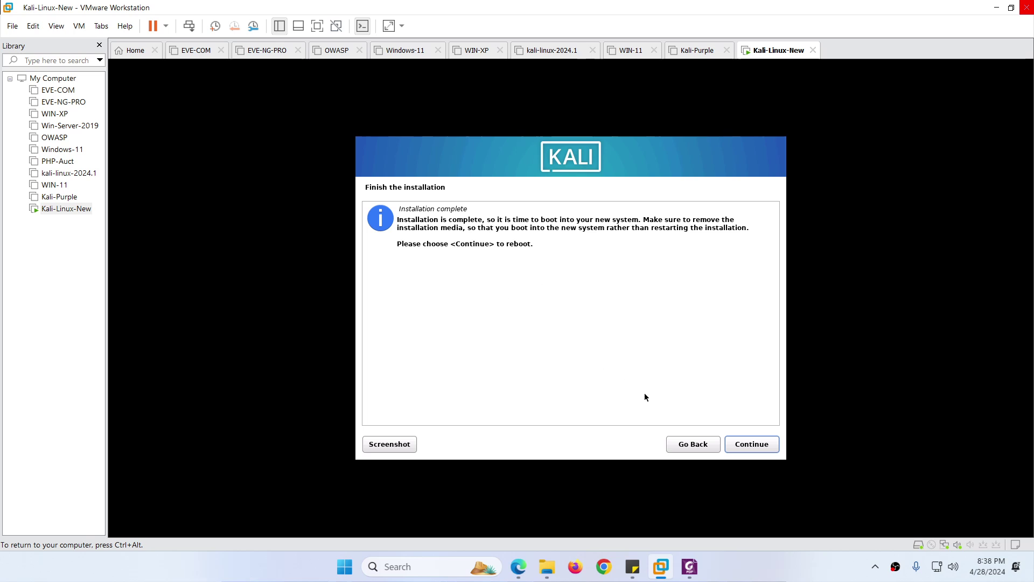
pyautogui.click(747, 445)
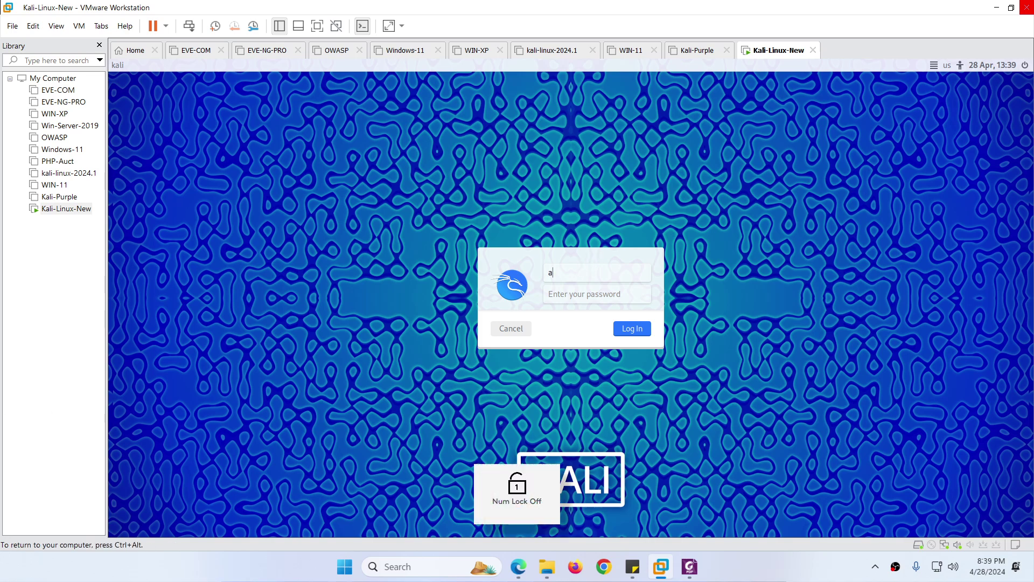
# - Enter the setup account's password after the username and log in to Kali
pyautogui.press('Tab')
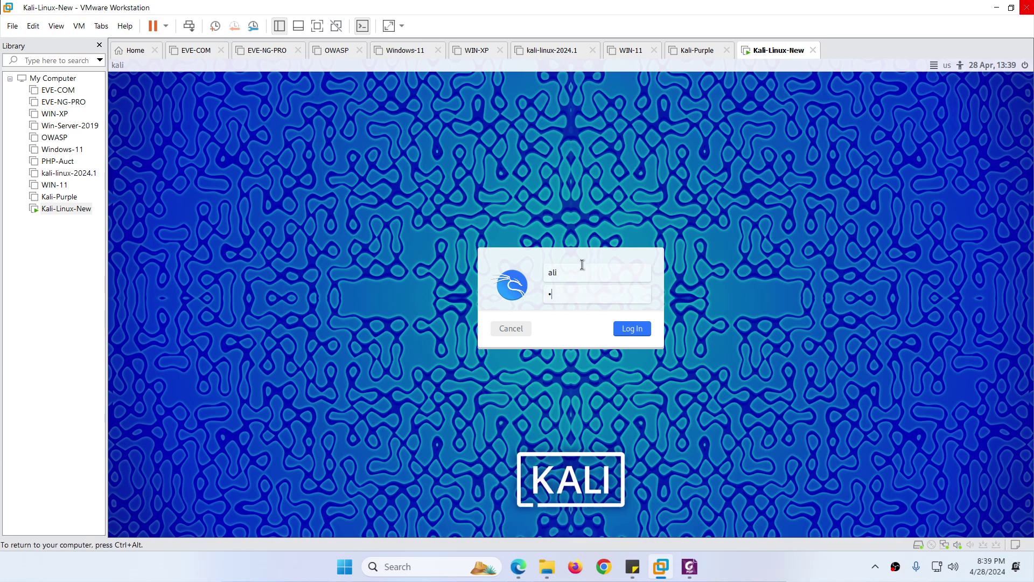
pyautogui.press('Return')
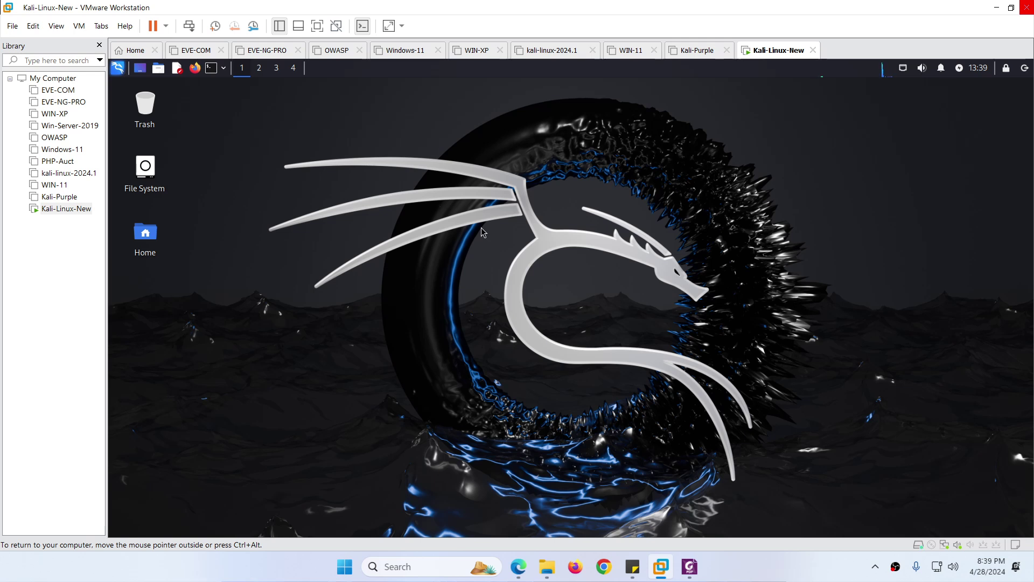
# - Open a terminal with larger text, run ifconfig, and select eth0's IP 192.168.114.178
pyautogui.click(211, 68)
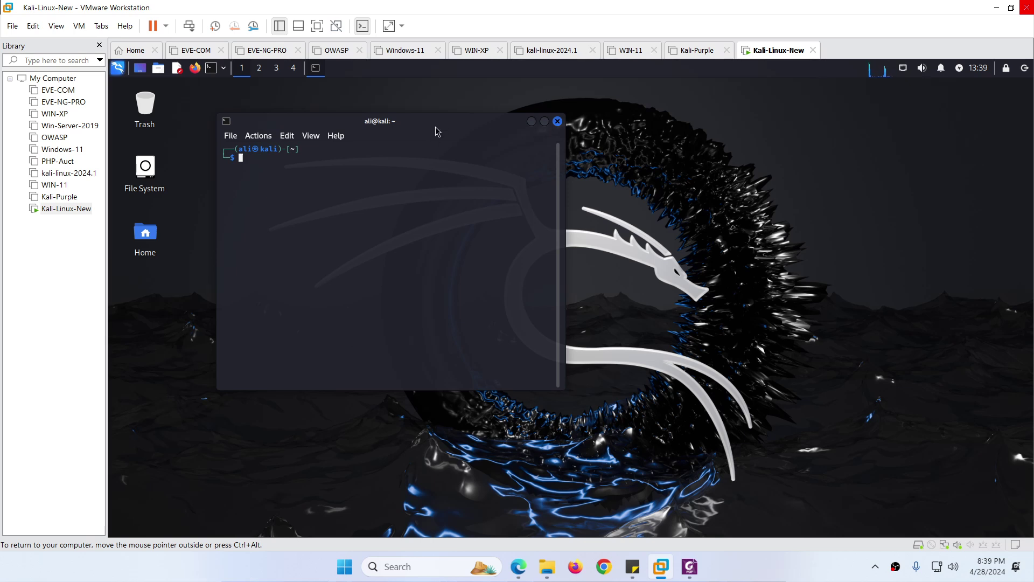
pyautogui.hotkey('ctrl', '+')
pyautogui.hotkey('ctrl', '+')
pyautogui.hotkey('ctrl', '+')
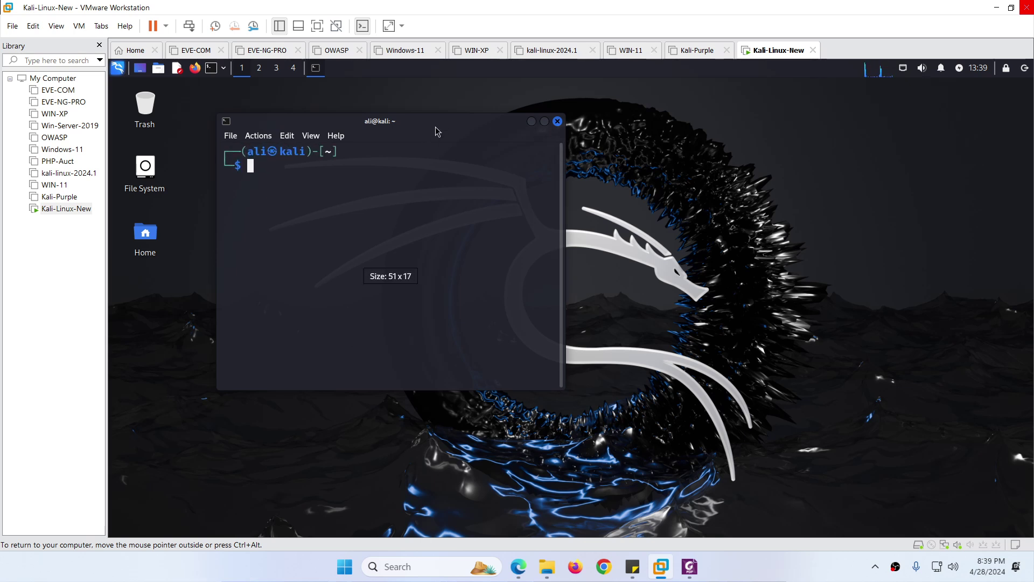
pyautogui.write('ifconfig')
pyautogui.press('Return')
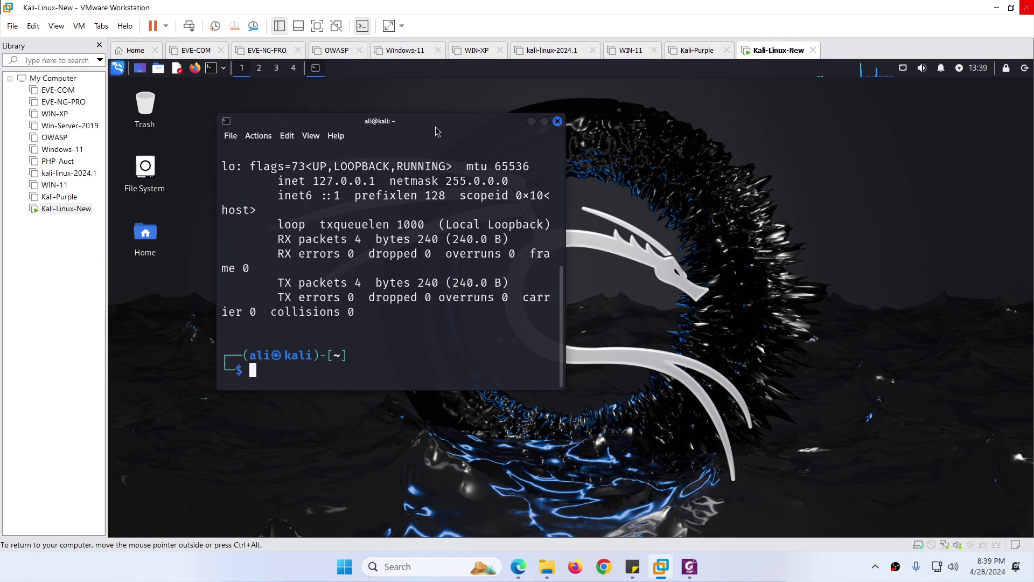
pyautogui.click(544, 121)
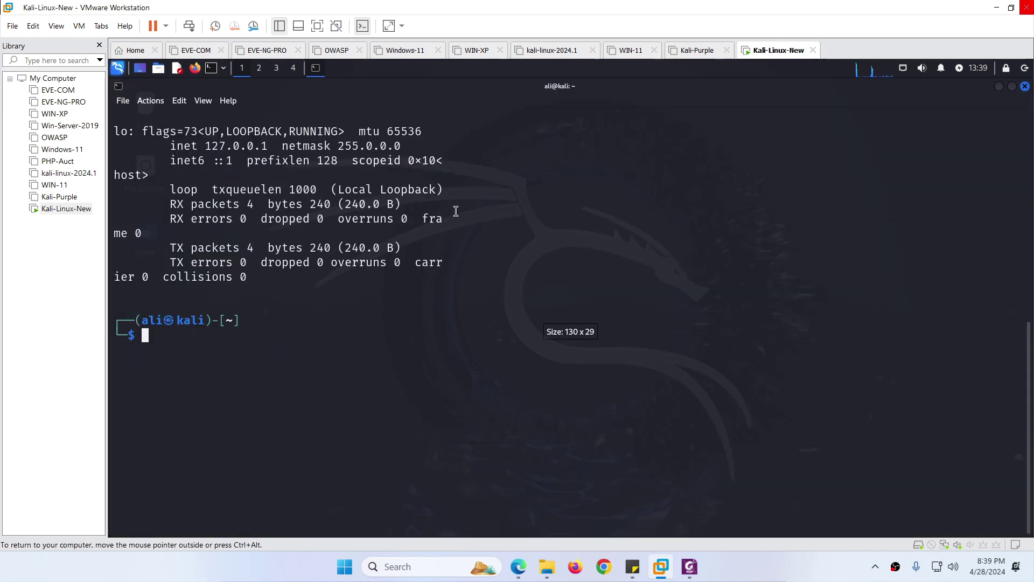
pyautogui.scroll(5, 370, 222)
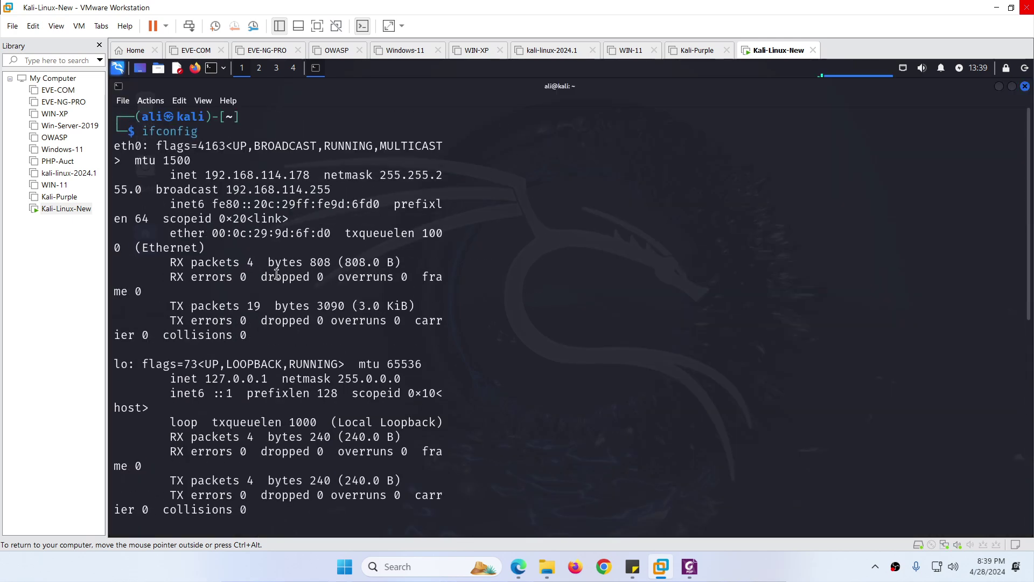
pyautogui.moveTo(313, 181); pyautogui.dragTo(214, 176)
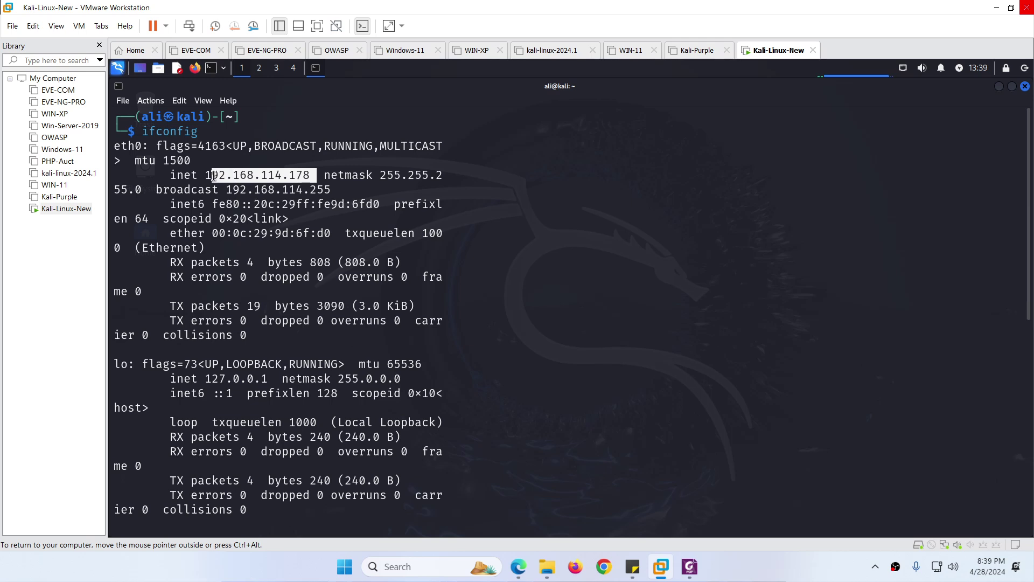
pyautogui.scroll(-4, 270, 426)
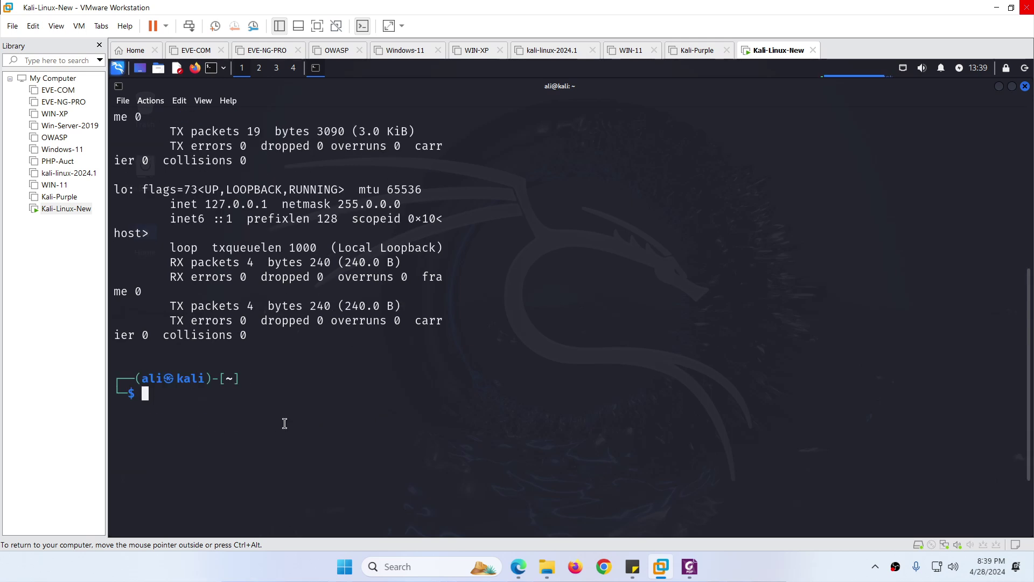
# - Ping 8.8.8.8 successfully, stop it, close the terminal, and shut down the Kali VM
pyautogui.write('ping ')
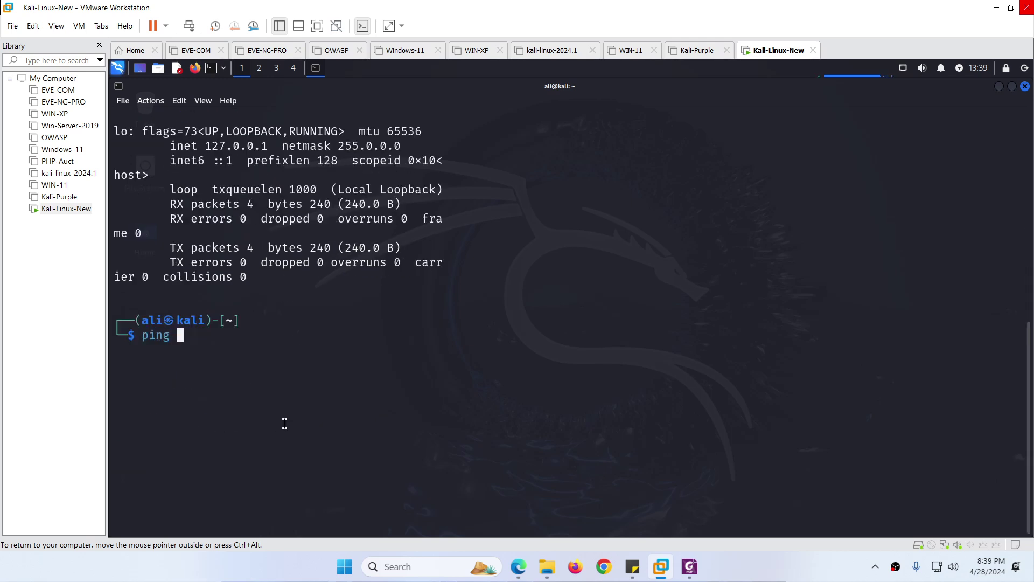
pyautogui.write('8.8.8.8')
pyautogui.press('Return')
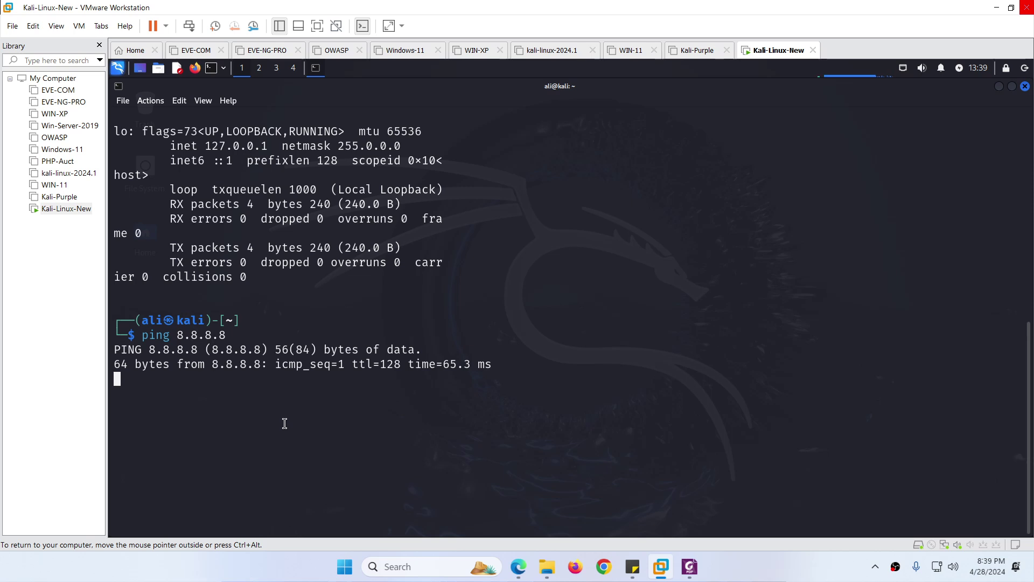
pyautogui.hotkey('ctrl', 'c')
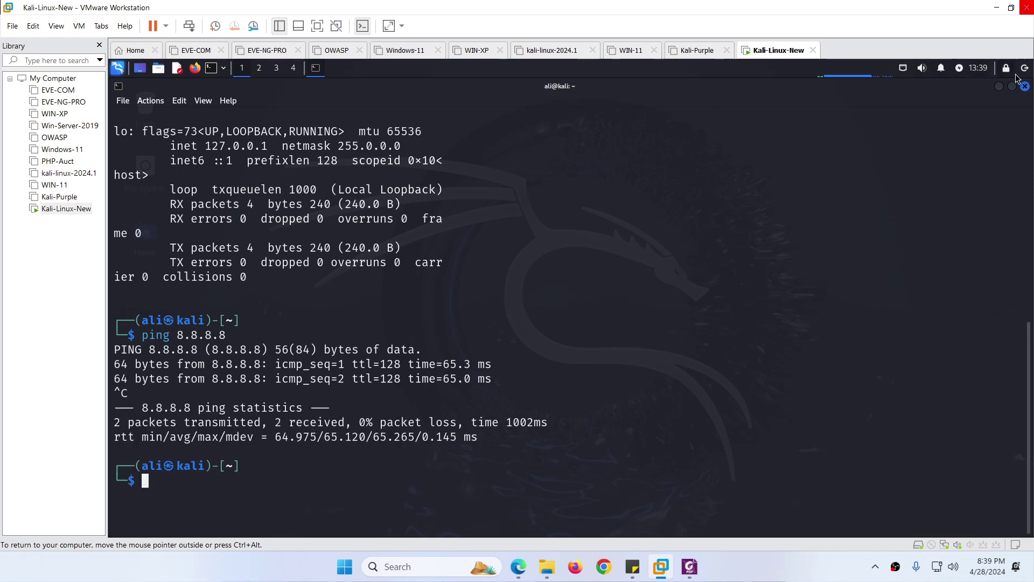
pyautogui.click(1026, 87)
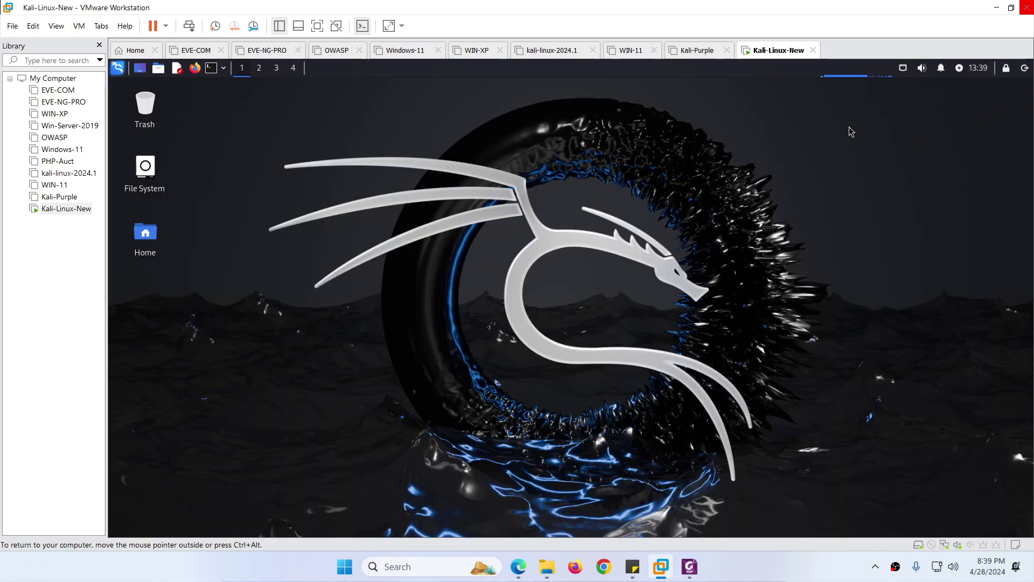
pyautogui.click(1026, 70)
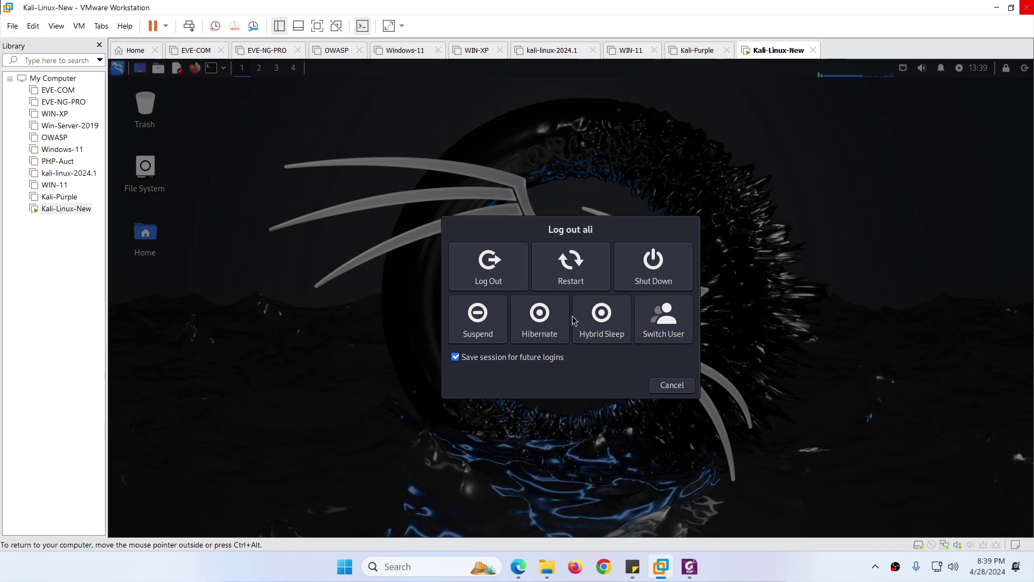
pyautogui.click(629, 276)
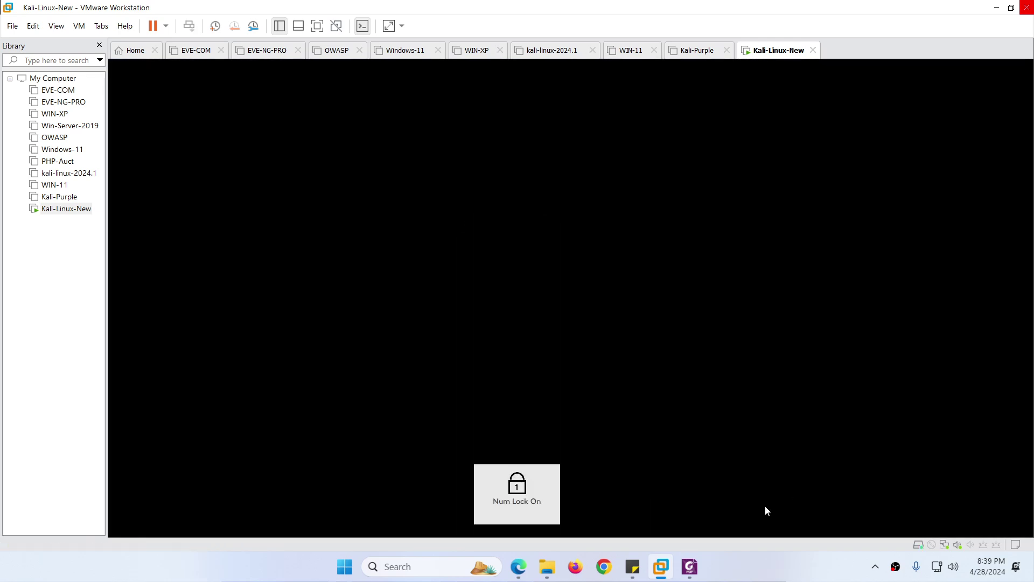